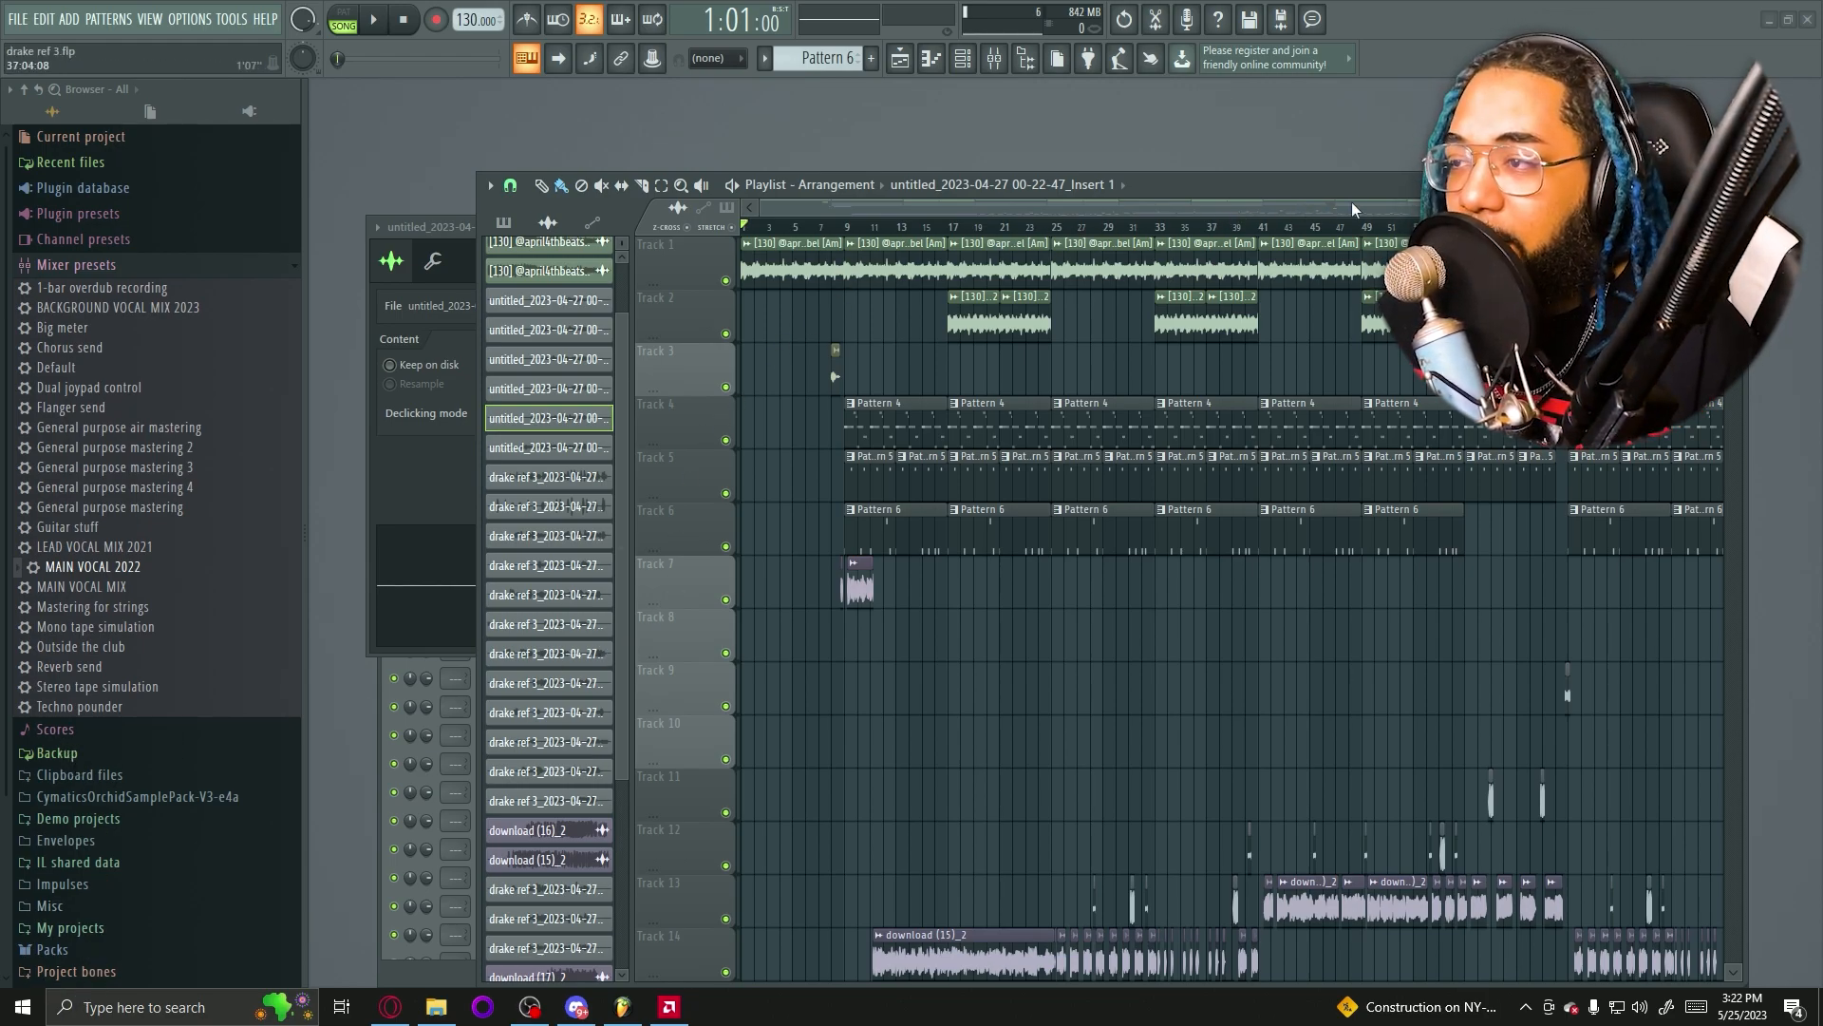
# Open the Sky Rebel loop's sample settings from Track 1 and examine its pitch and time-stretching options
pyautogui.moveTo(1423, 209); pyautogui.dragTo(1143, 204)
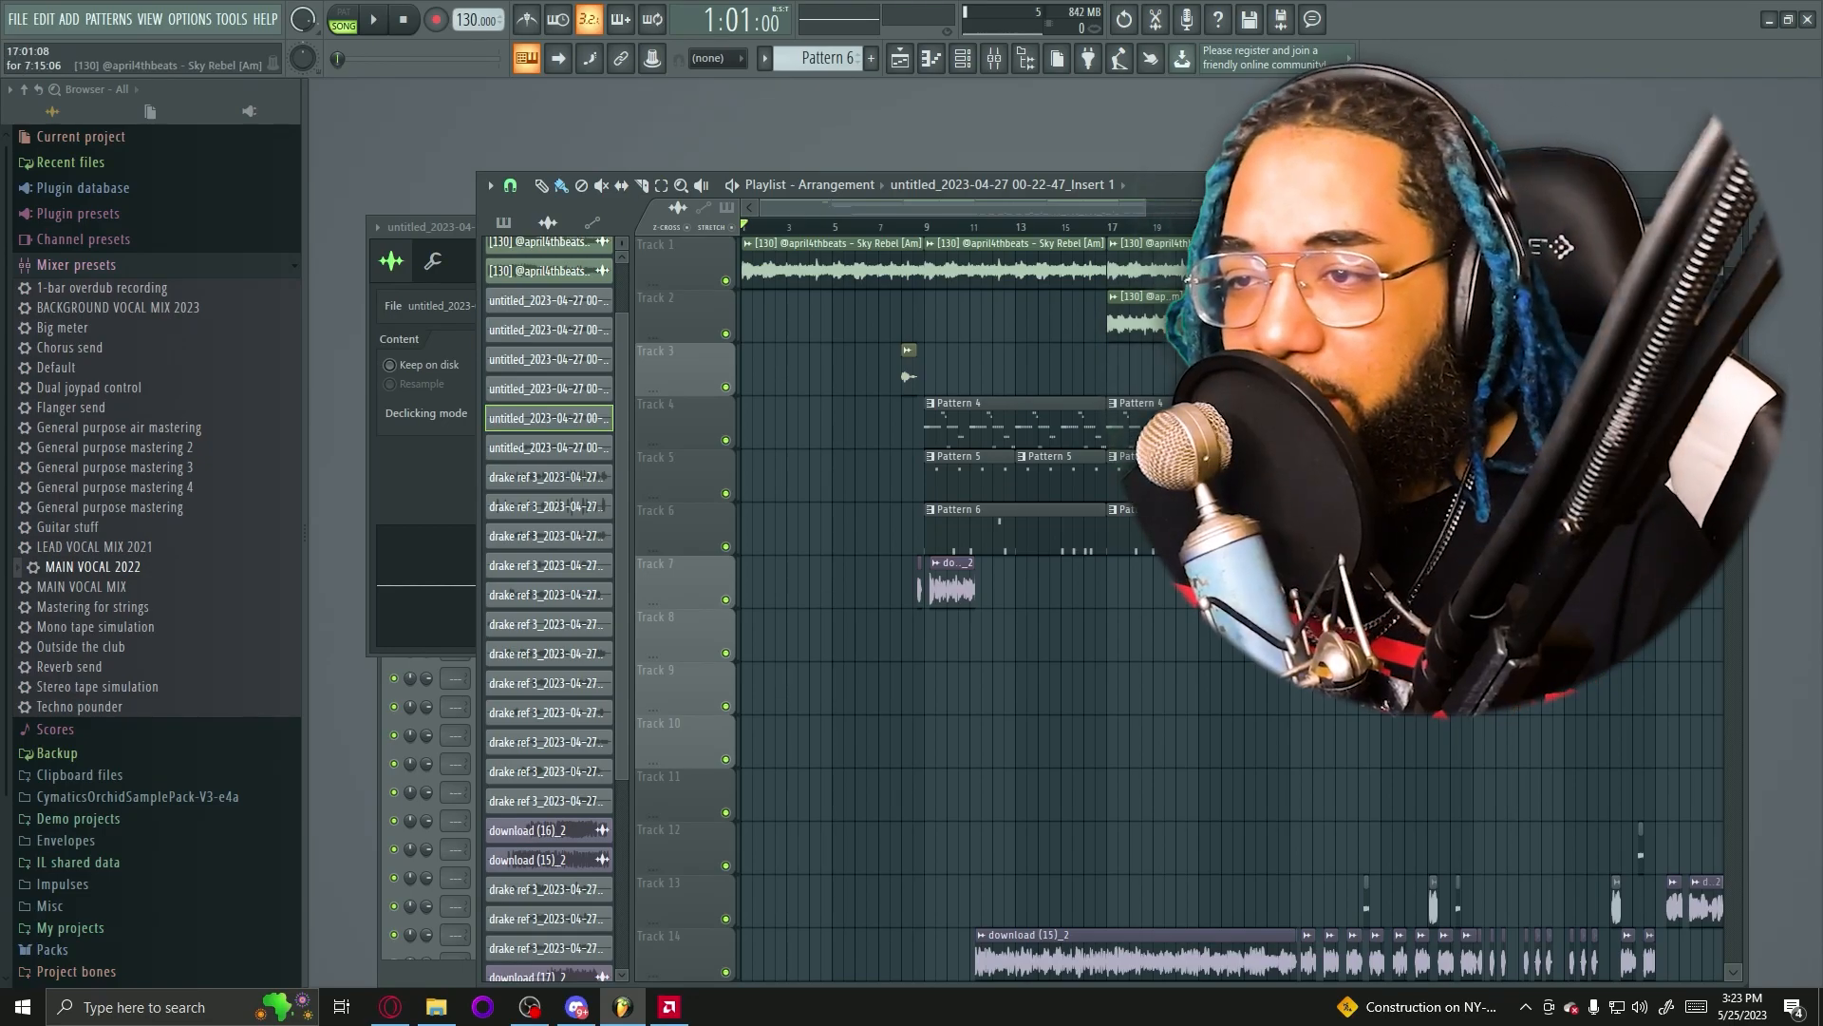
pyautogui.click(804, 286)
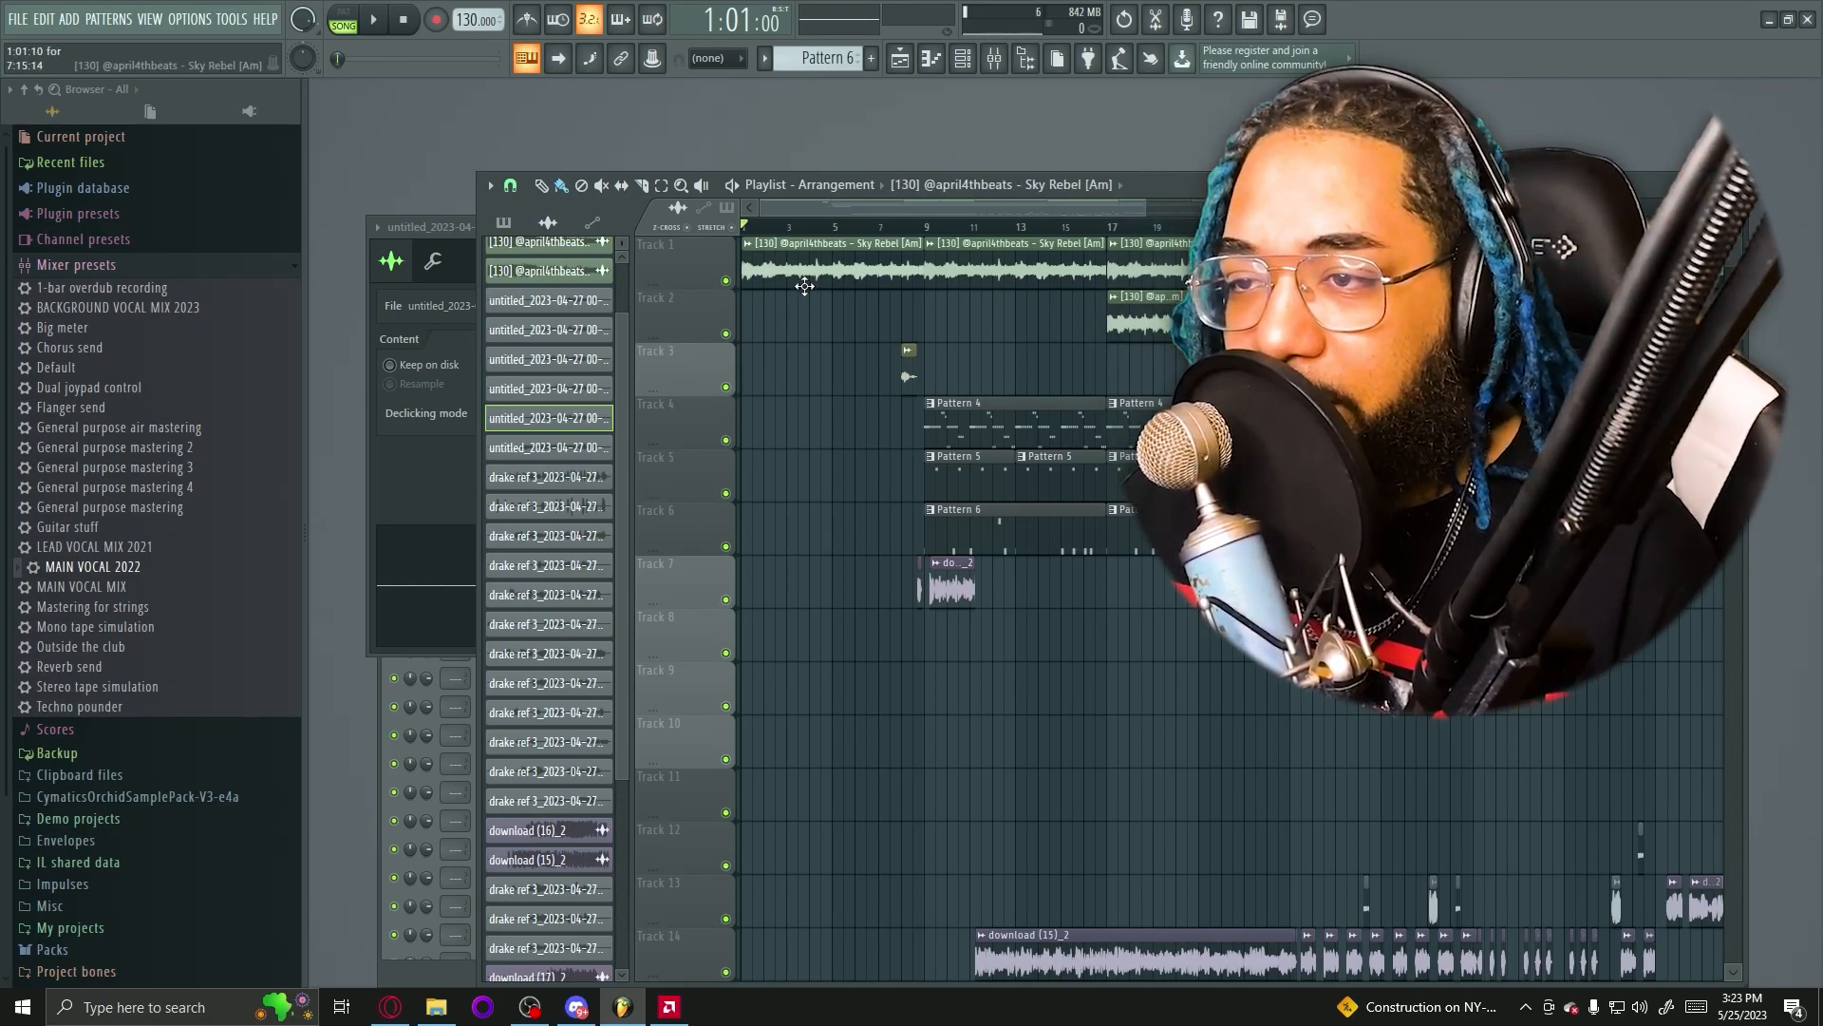
pyautogui.doubleClick(804, 286)
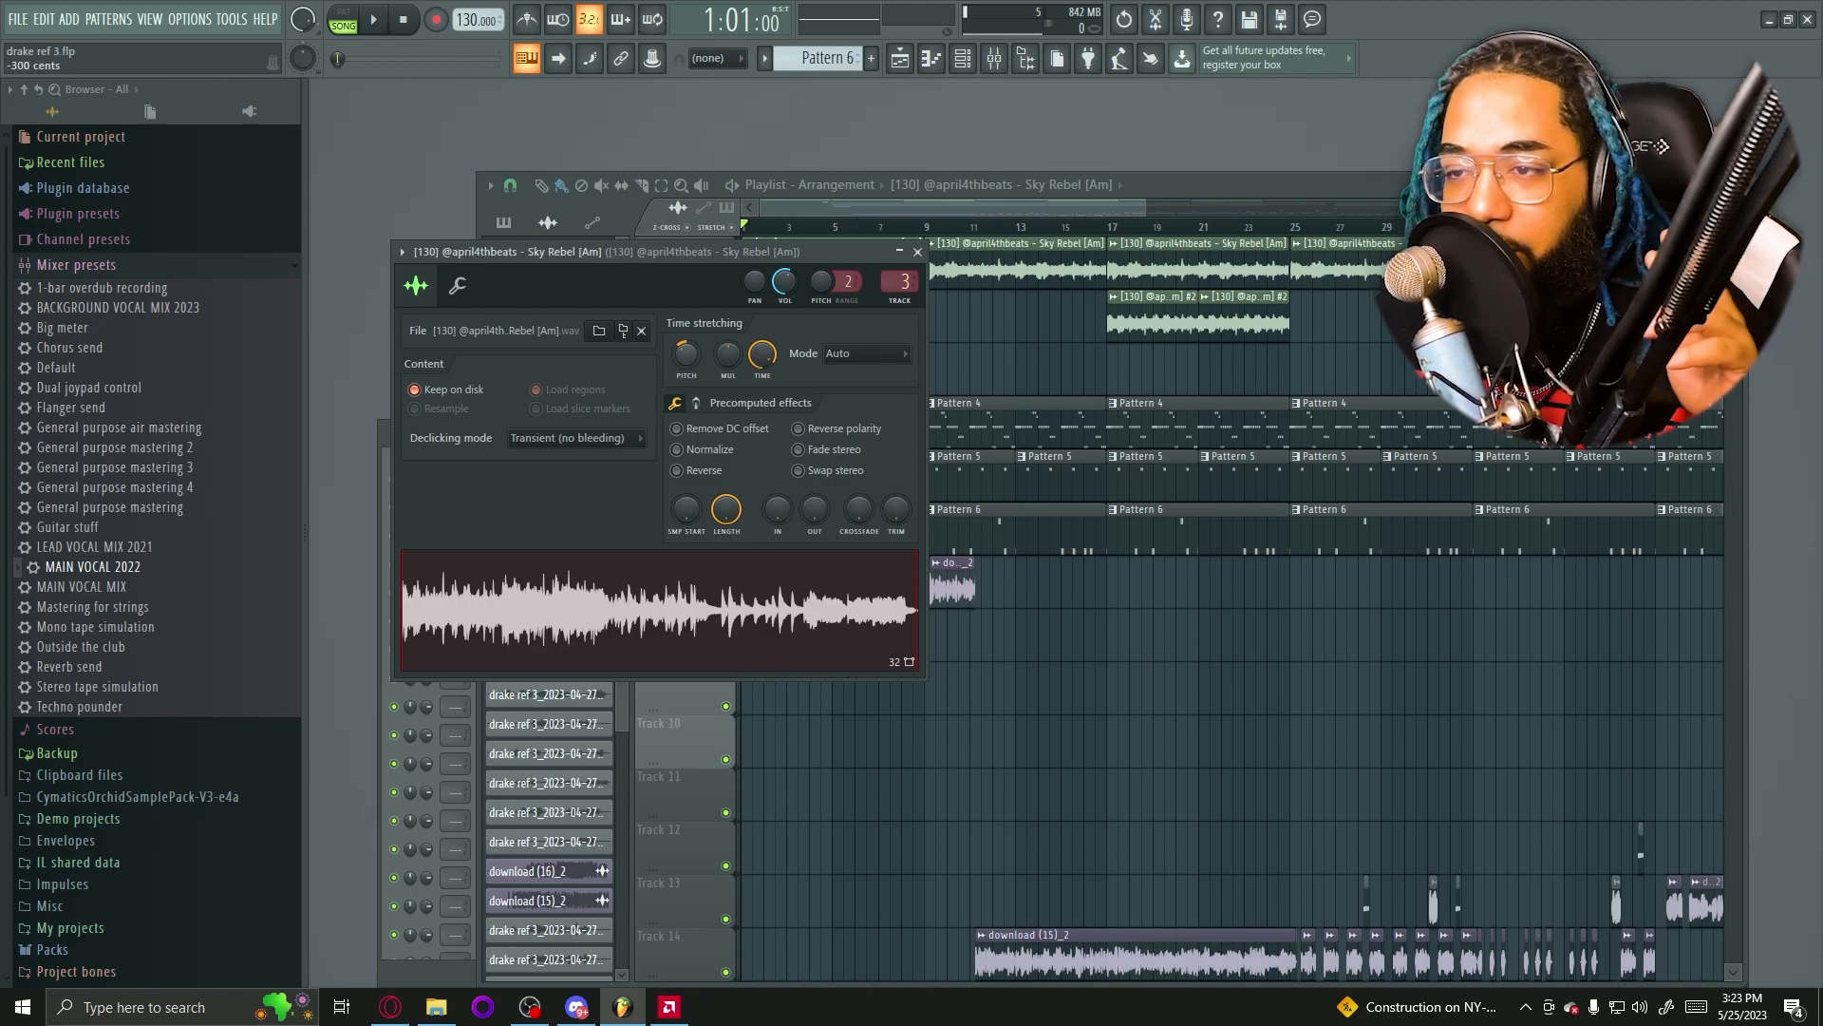
pyautogui.rightClick(683, 355)
pyautogui.click(711, 364)
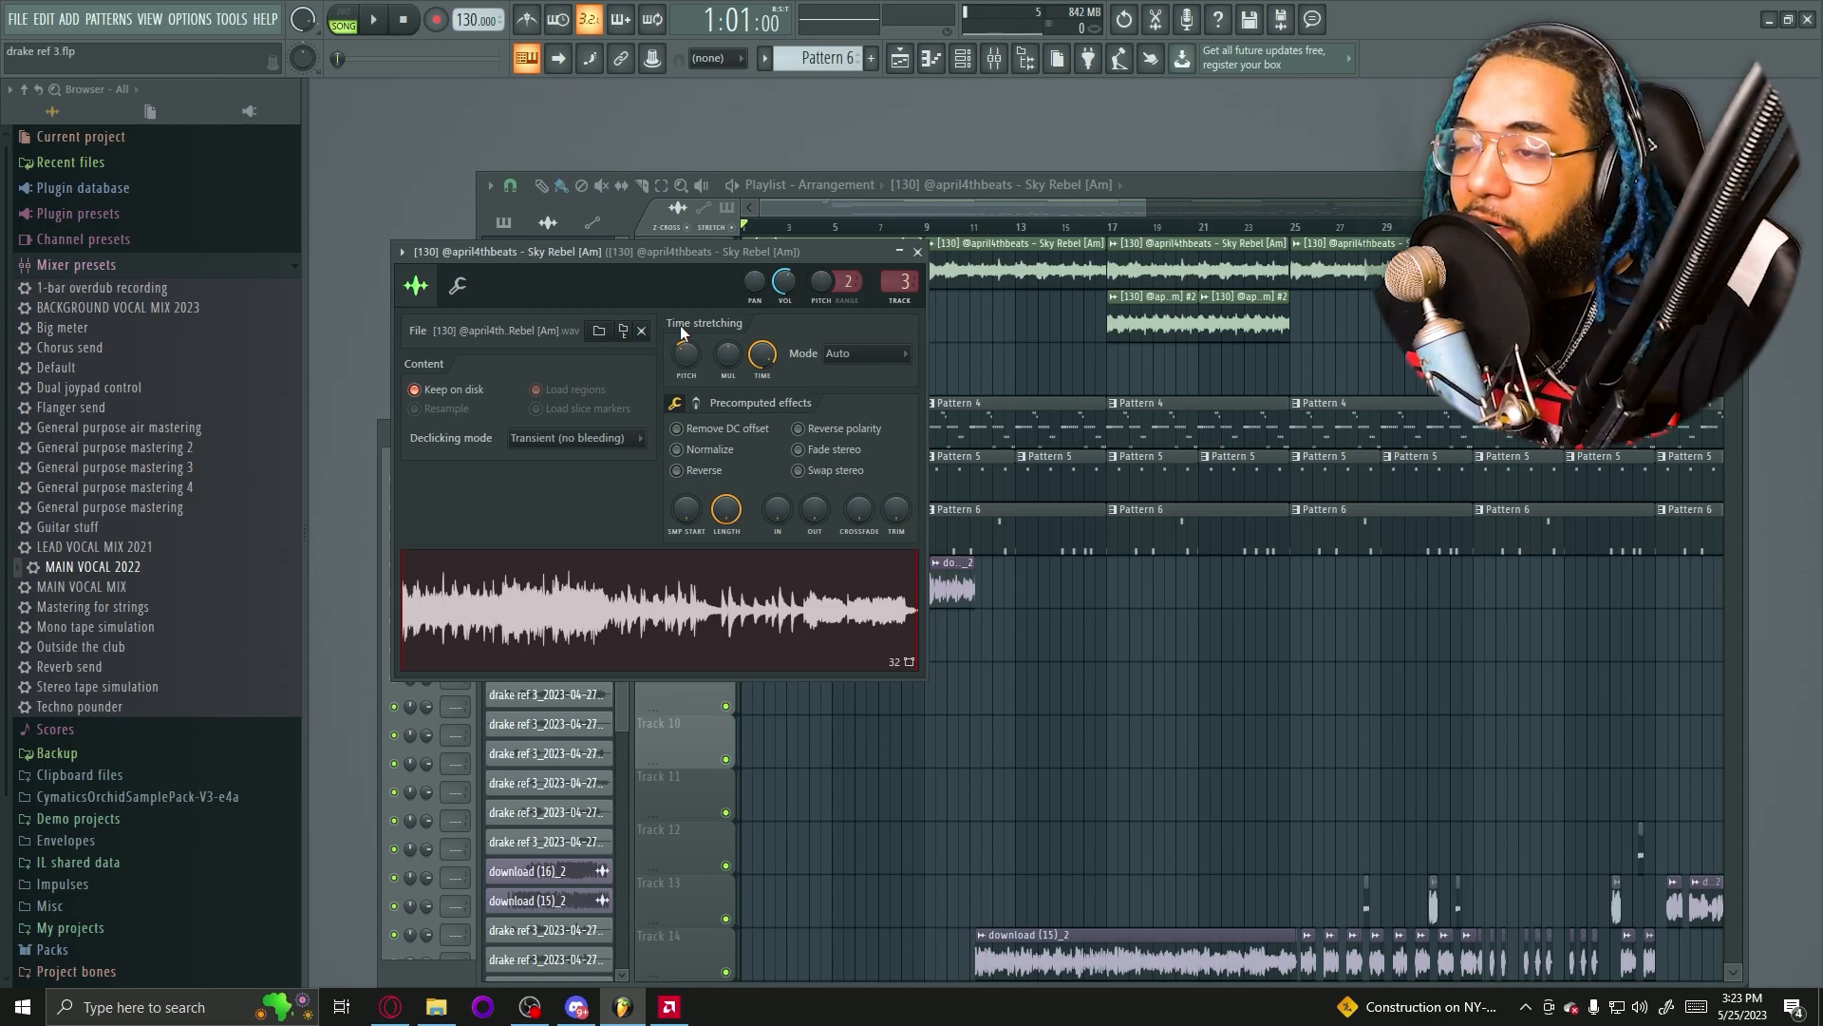
pyautogui.click(1051, 209)
# Mute Tracks 1, 3, 4, 5, 6 and 7 in the playlist, keeping Track 2 active
pyautogui.click(728, 334)
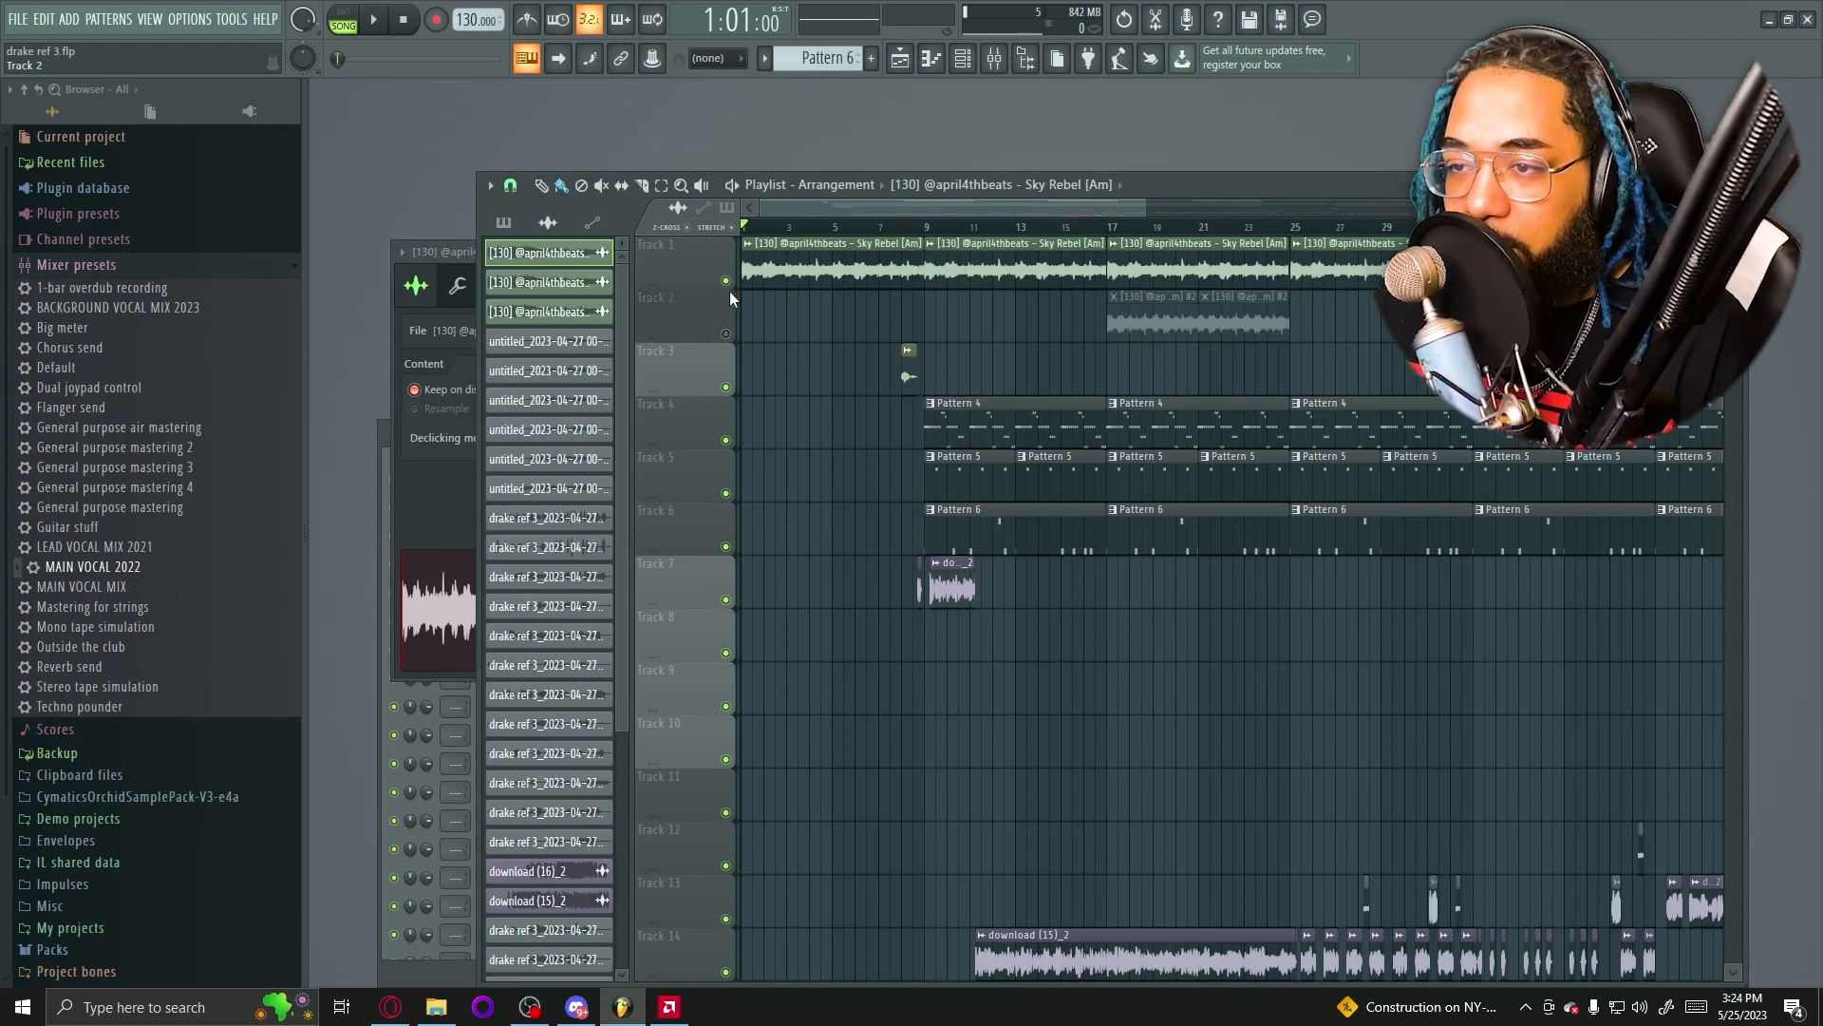
pyautogui.click(726, 334)
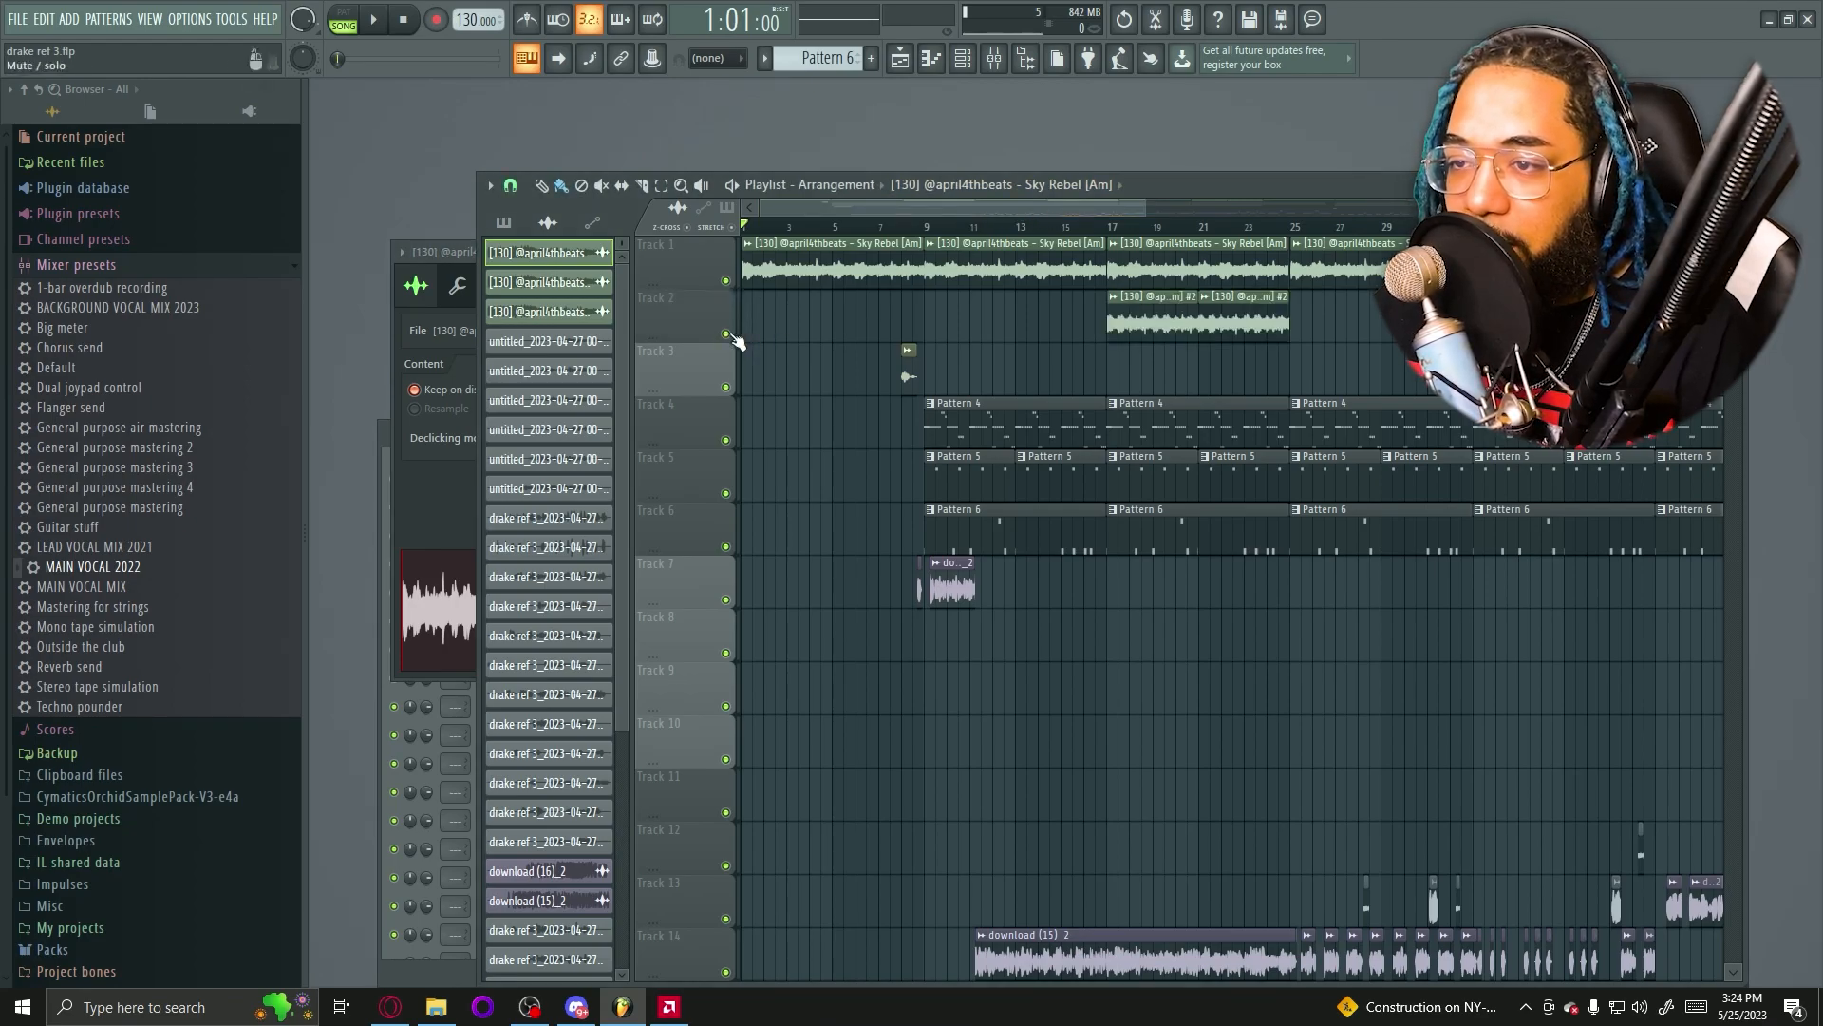
pyautogui.click(725, 281)
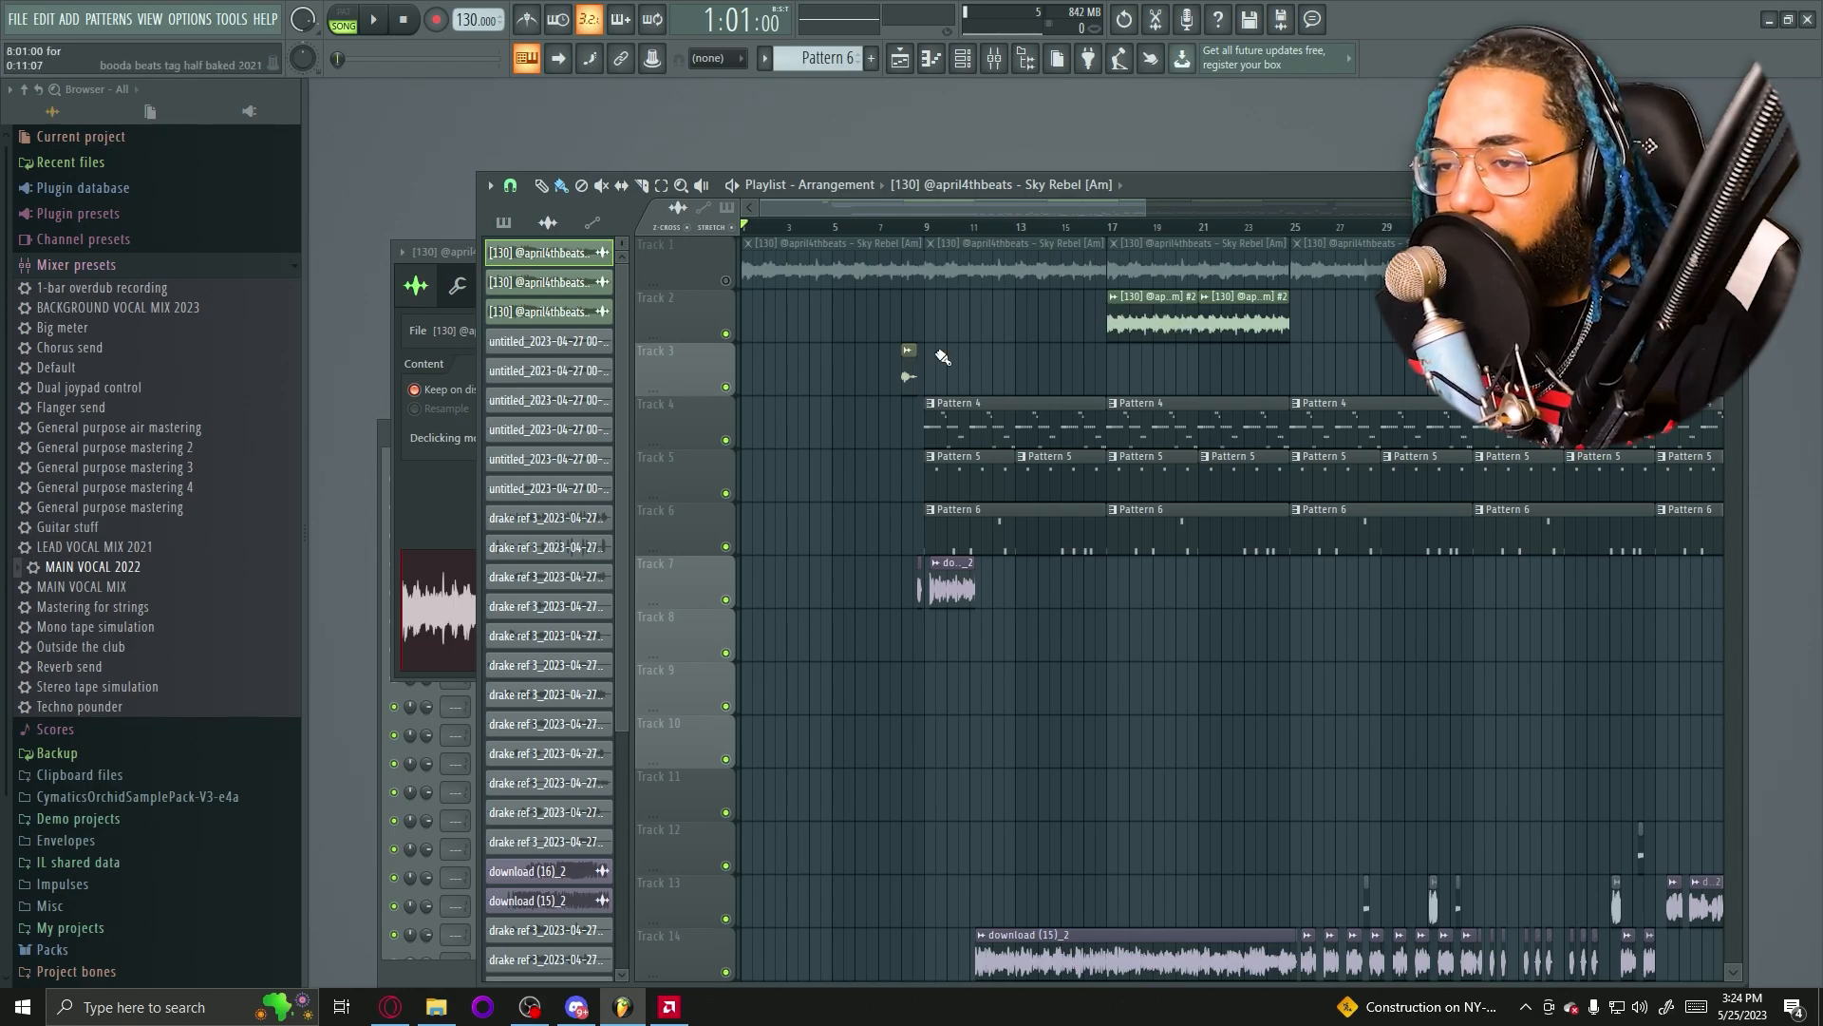
pyautogui.click(726, 386)
pyautogui.click(725, 439)
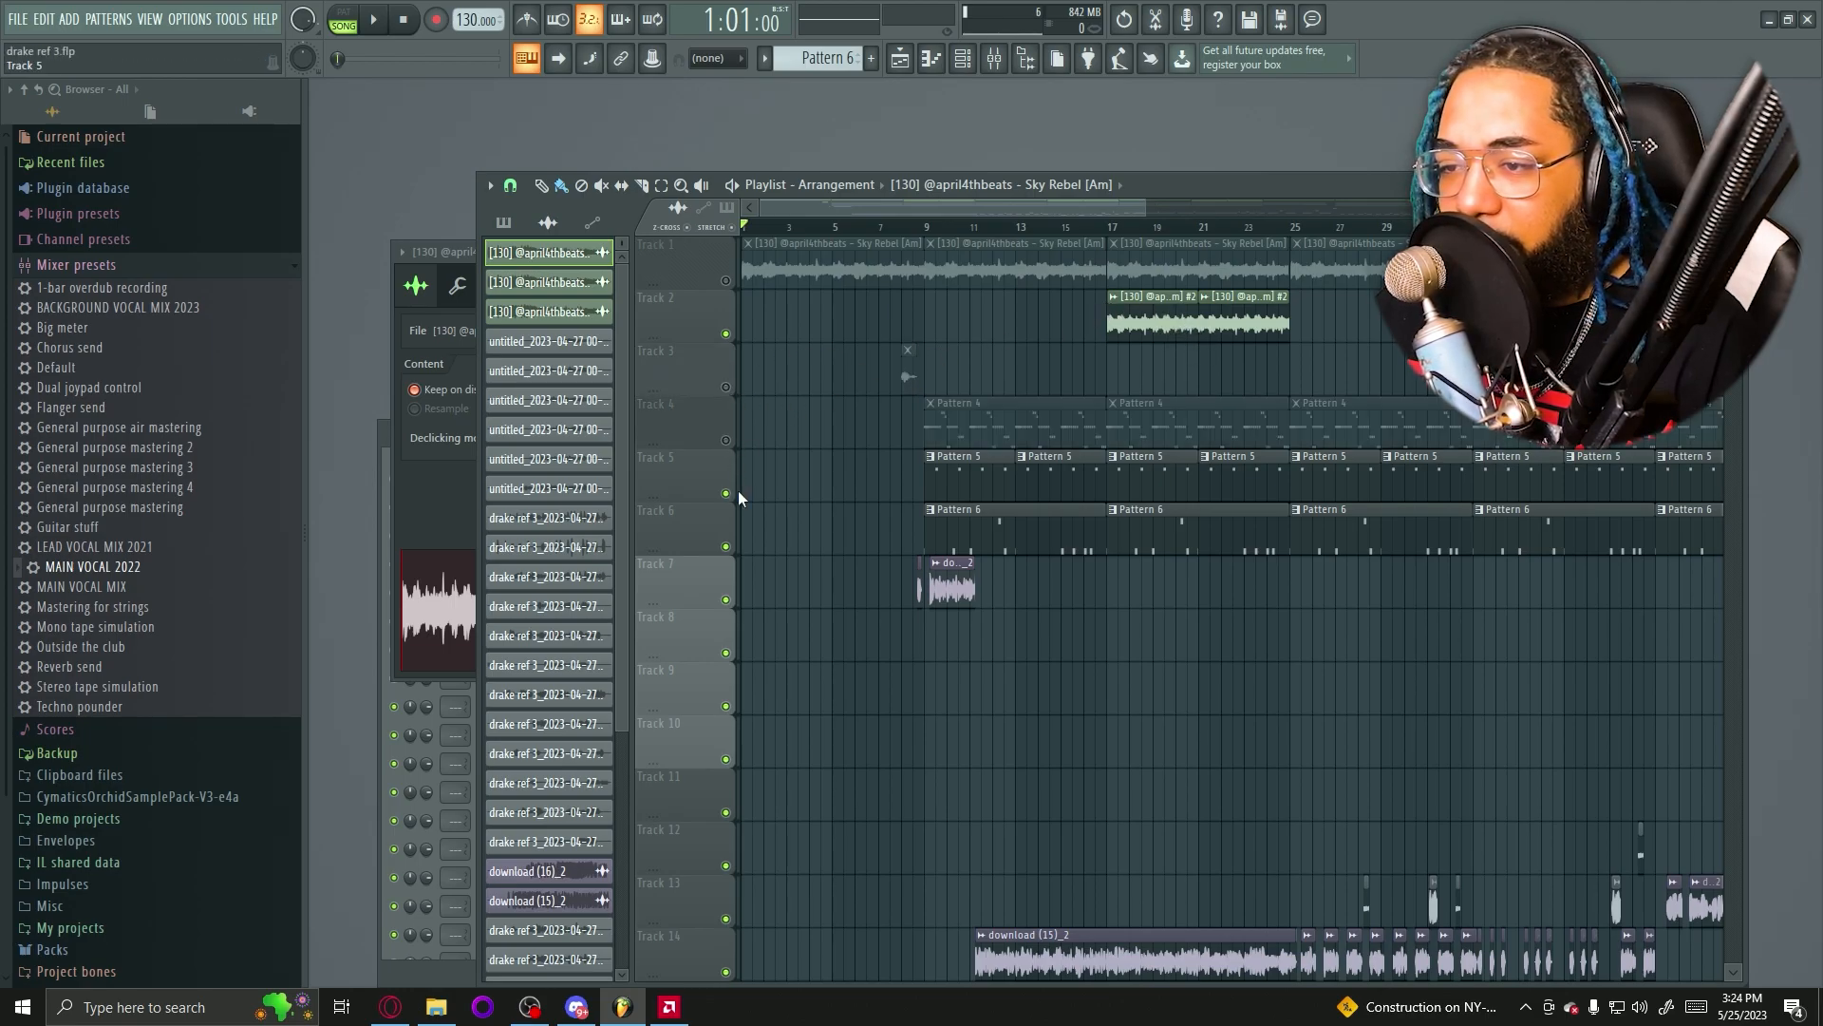
pyautogui.click(725, 493)
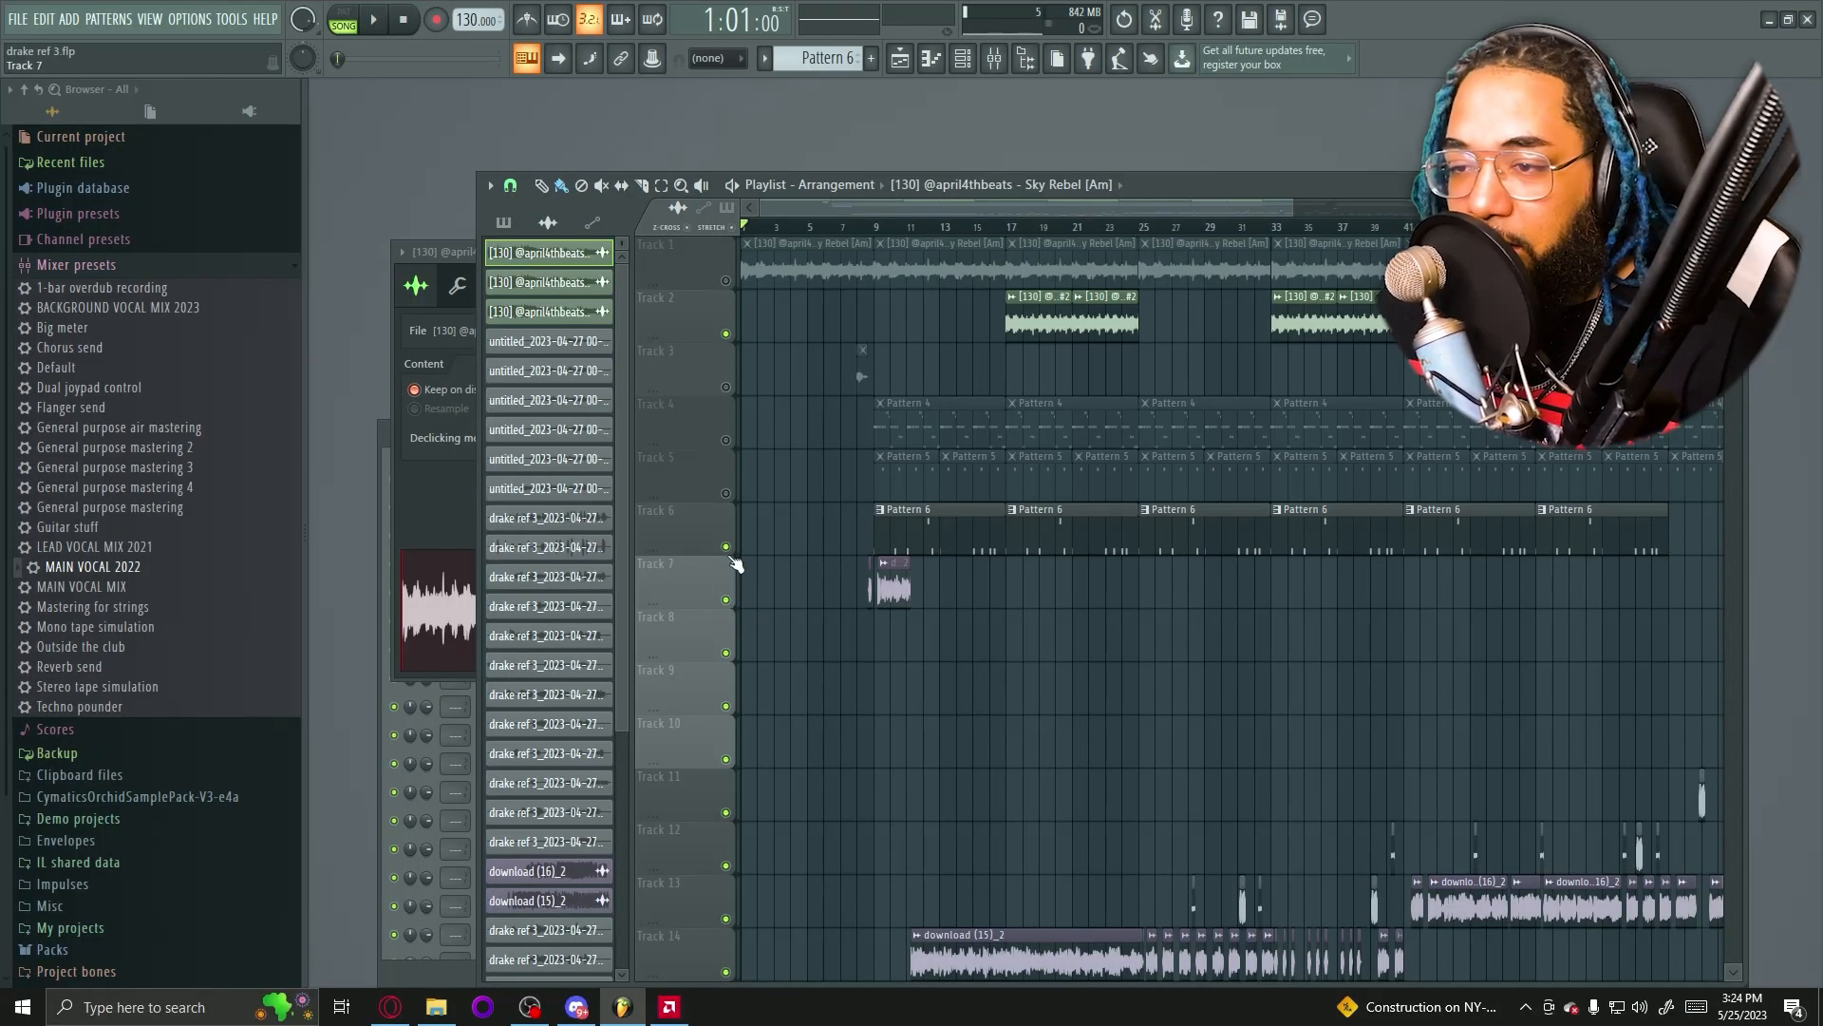
pyautogui.click(726, 546)
pyautogui.click(726, 599)
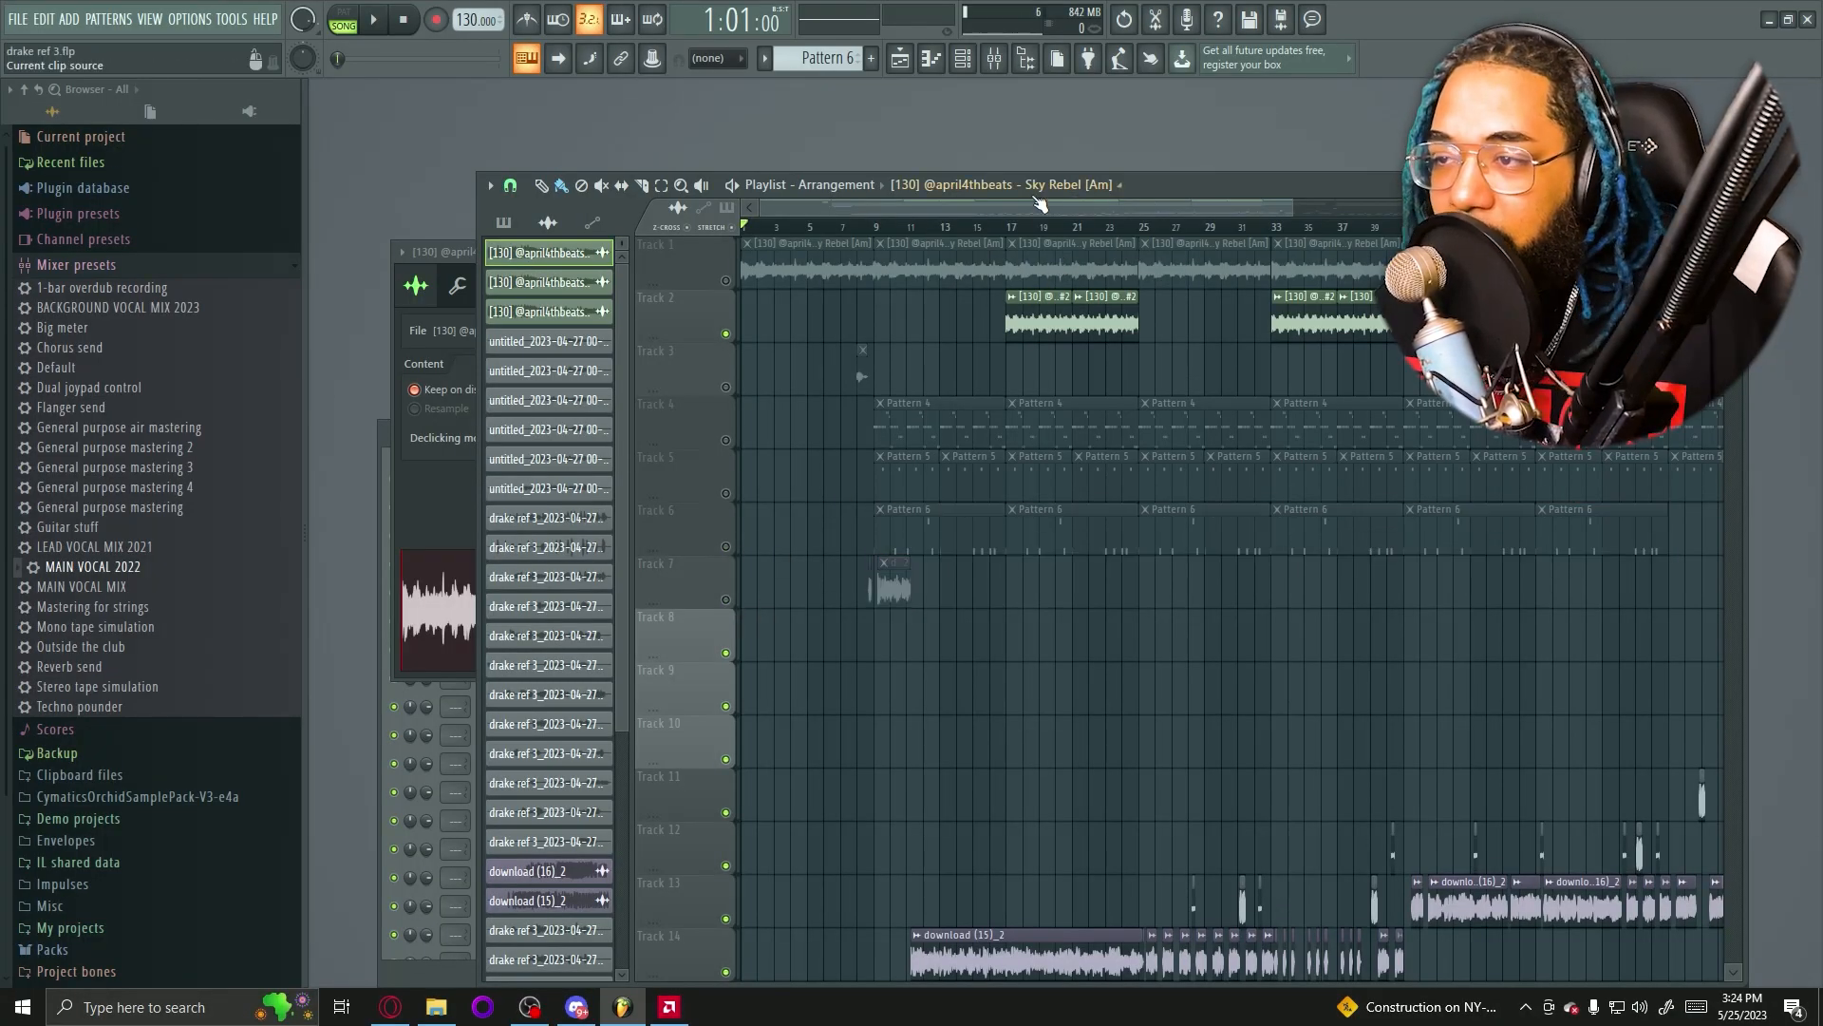
# Inspect the sample settings of the Sky Rebel #2 clip on Track 2
pyautogui.click(1012, 231)
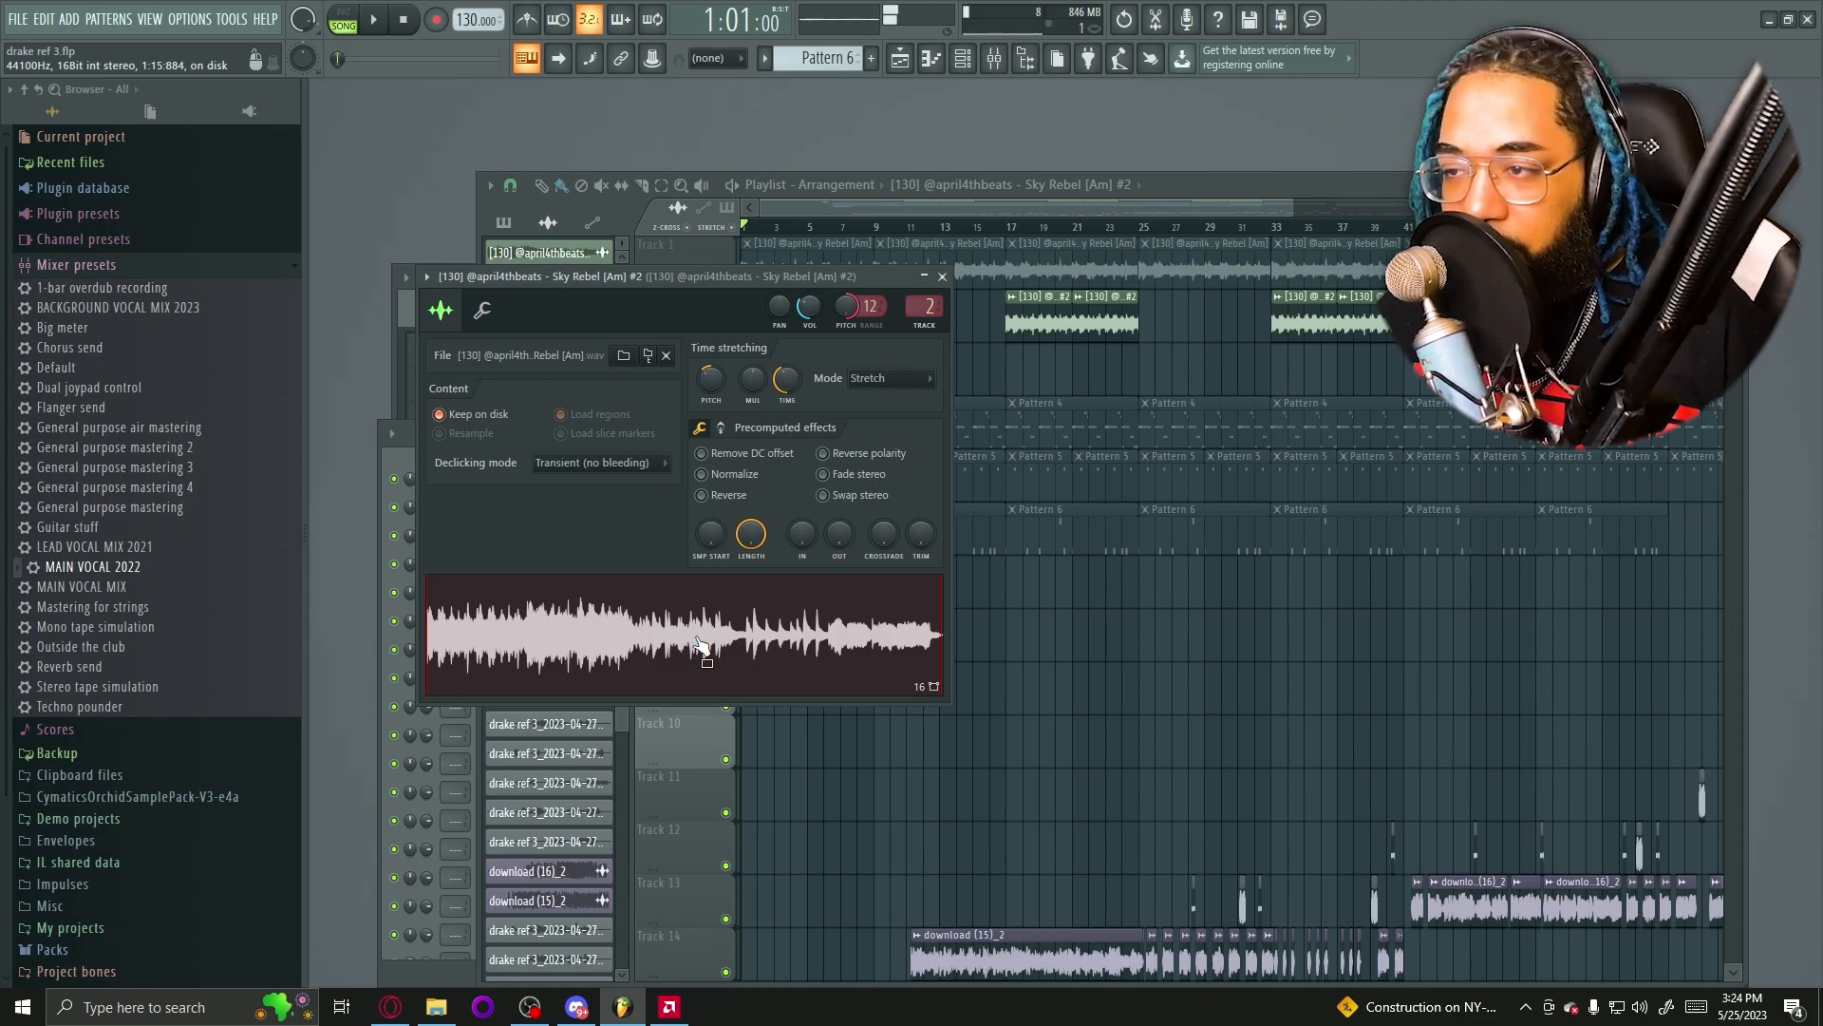
pyautogui.click(1120, 201)
# Mute the vocal and effect Tracks 9 and 11 through 15 in the playlist
pyautogui.scroll(-4, 889, 564)
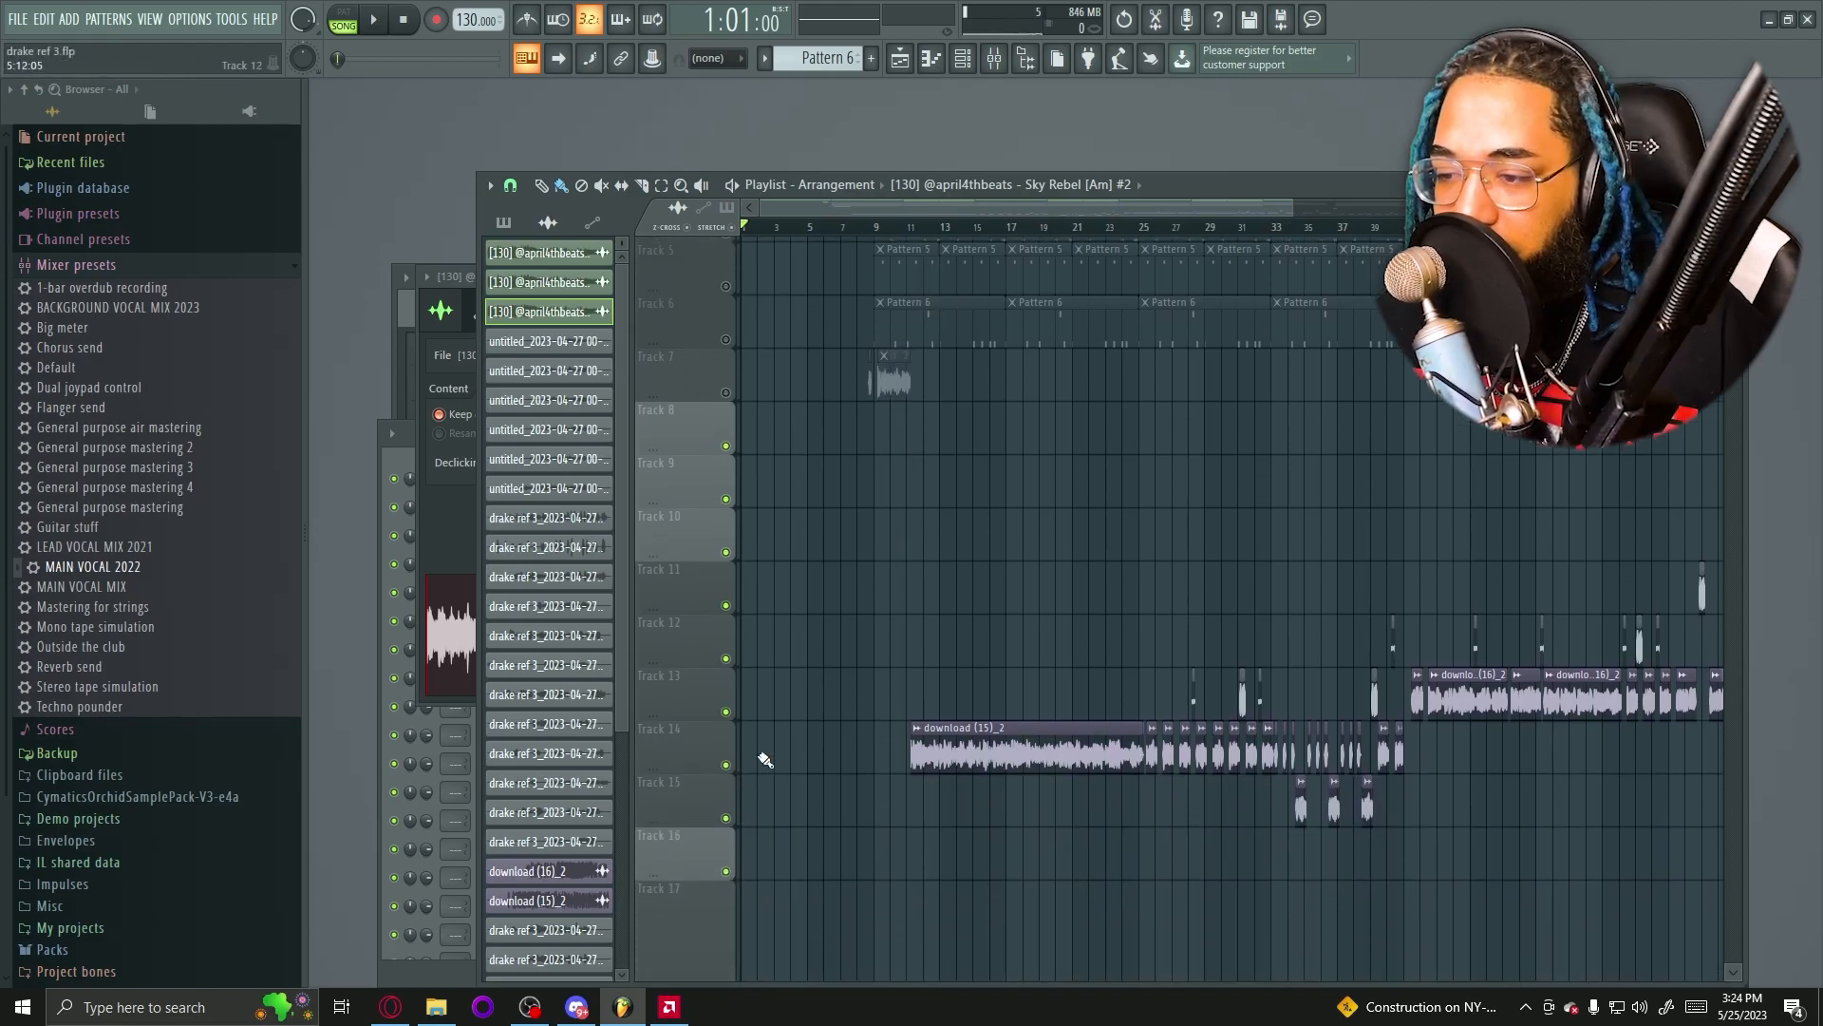
pyautogui.click(726, 706)
pyautogui.click(727, 653)
pyautogui.click(727, 600)
pyautogui.click(725, 812)
pyautogui.moveTo(994, 204)
pyautogui.mouseDown()
pyautogui.moveTo(1138, 218)
pyautogui.moveTo(959, 201)
pyautogui.mouseUp()
pyautogui.click(727, 494)
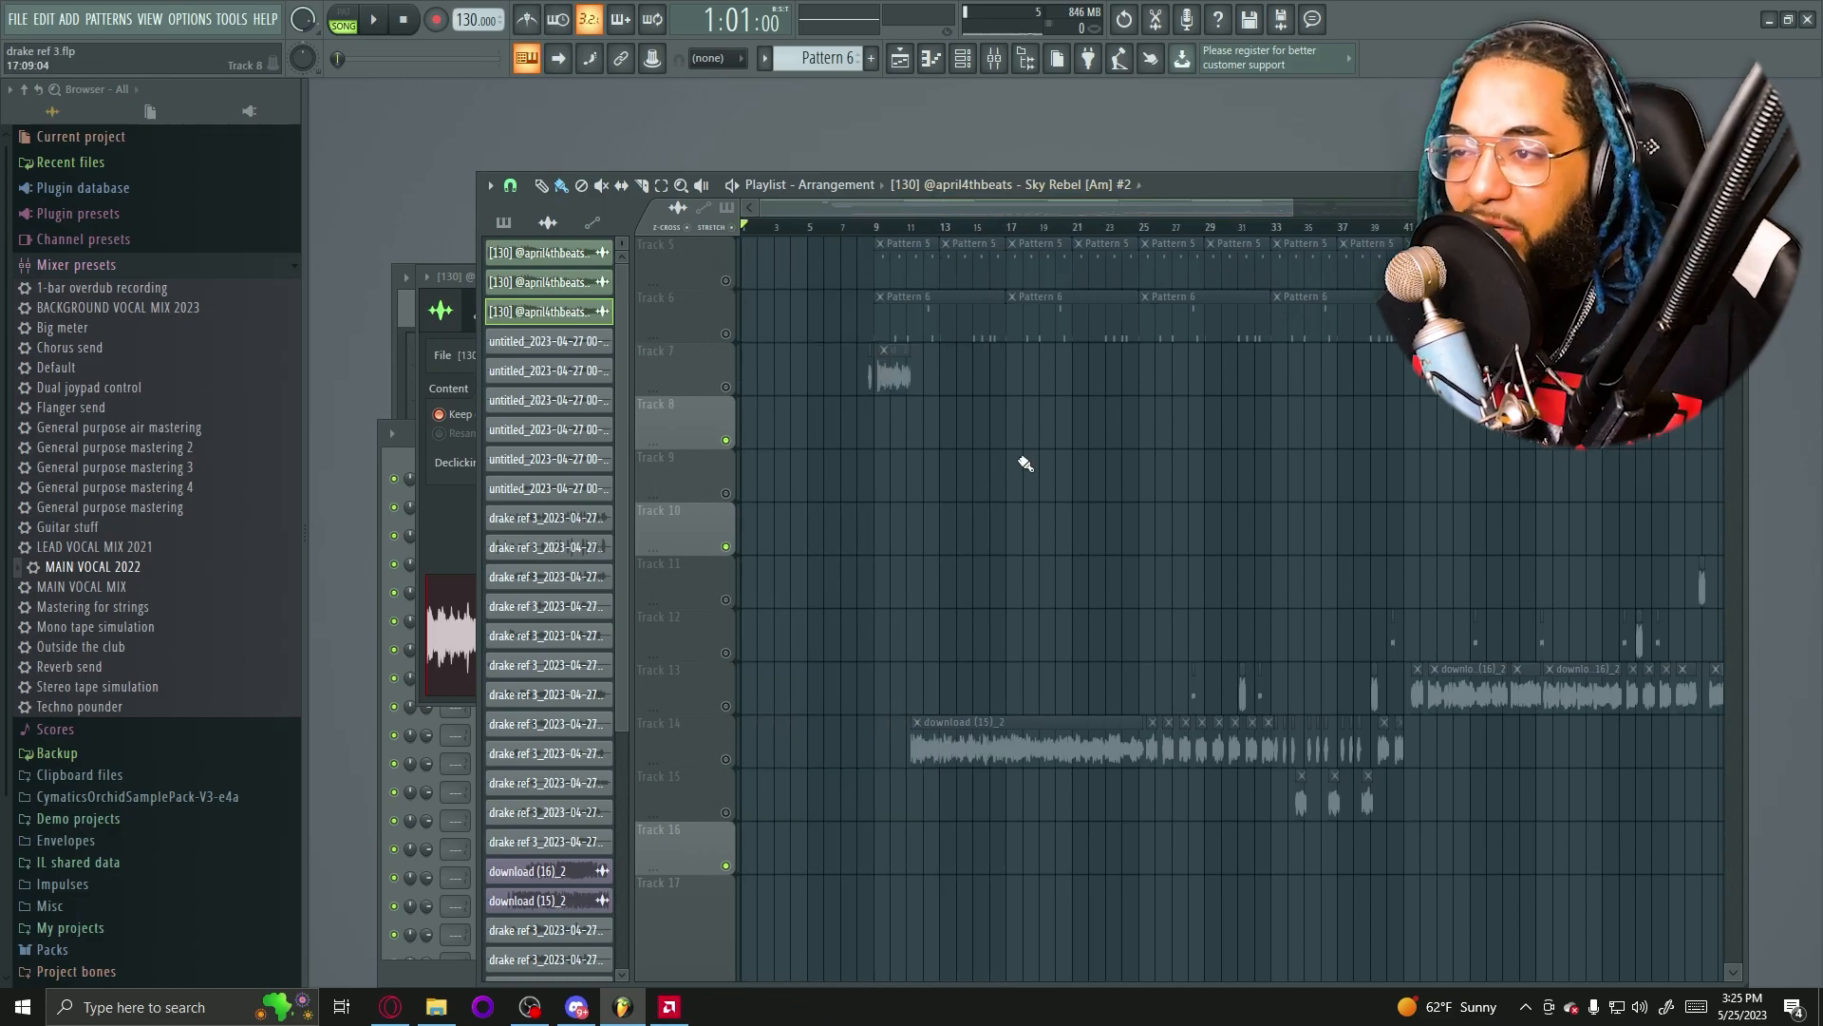
pyautogui.scroll(3, 1016, 432)
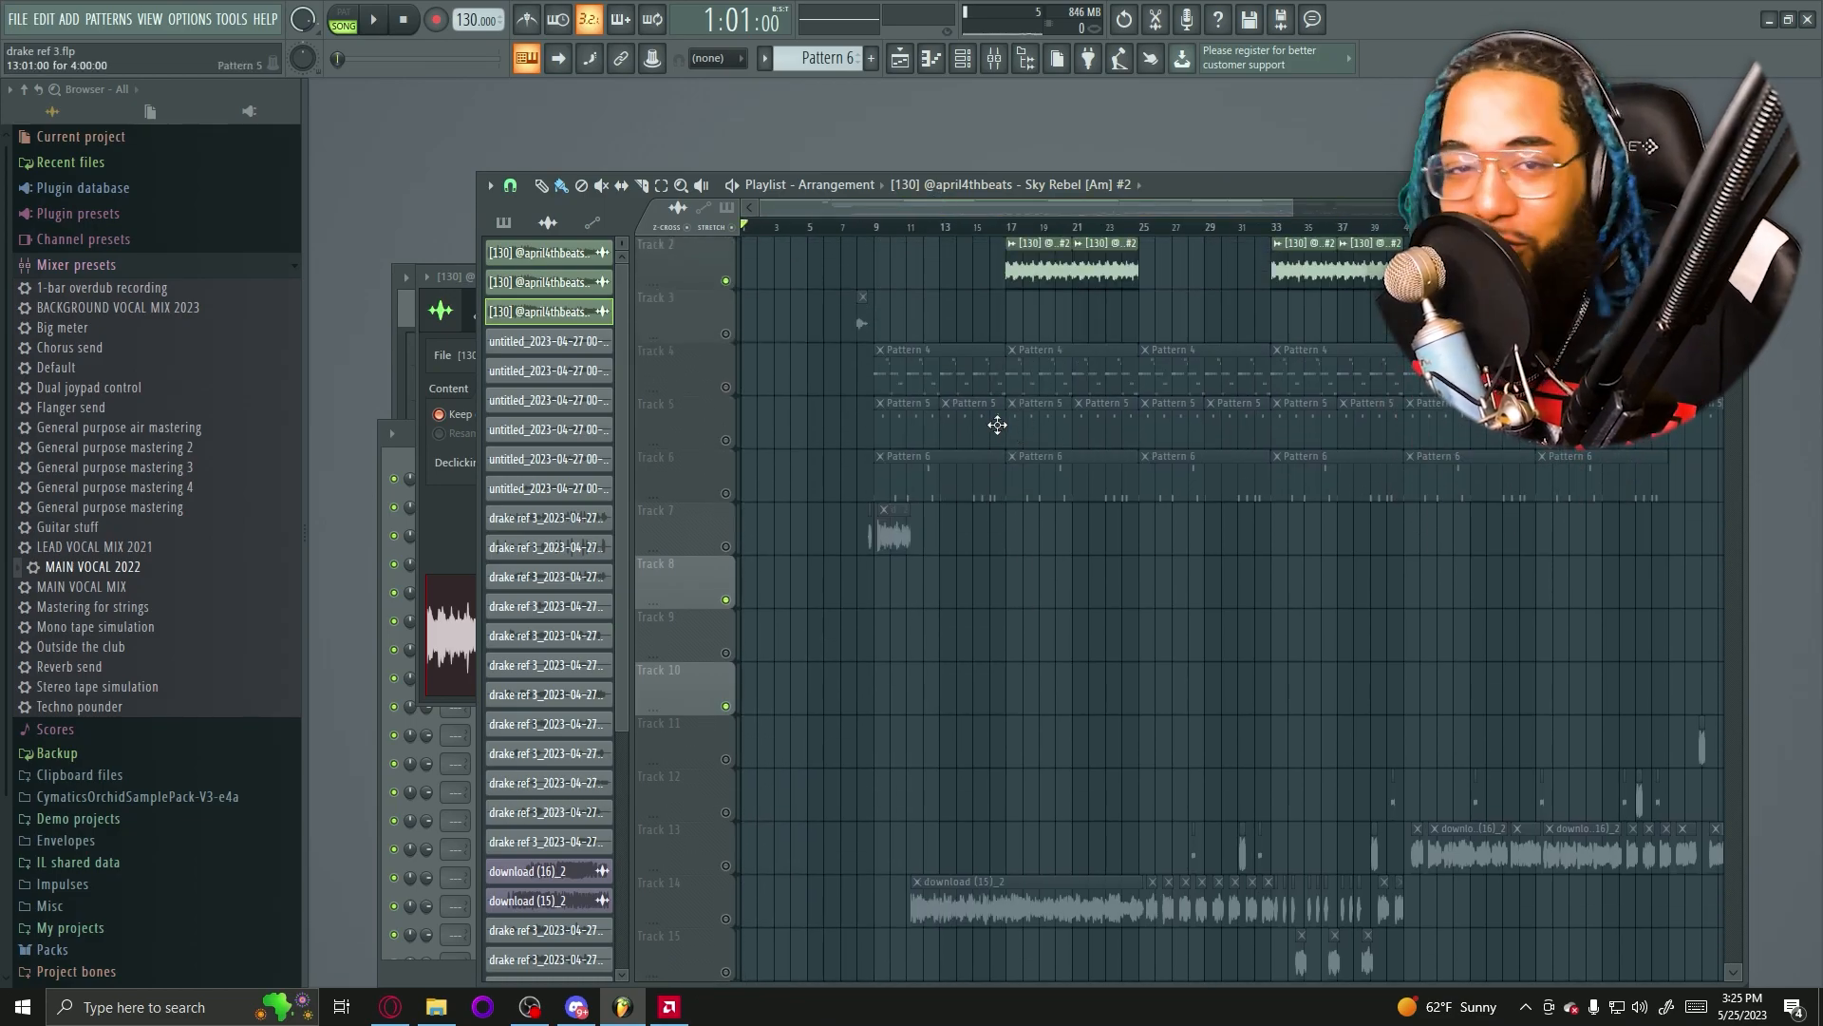
pyautogui.scroll(1, 997, 424)
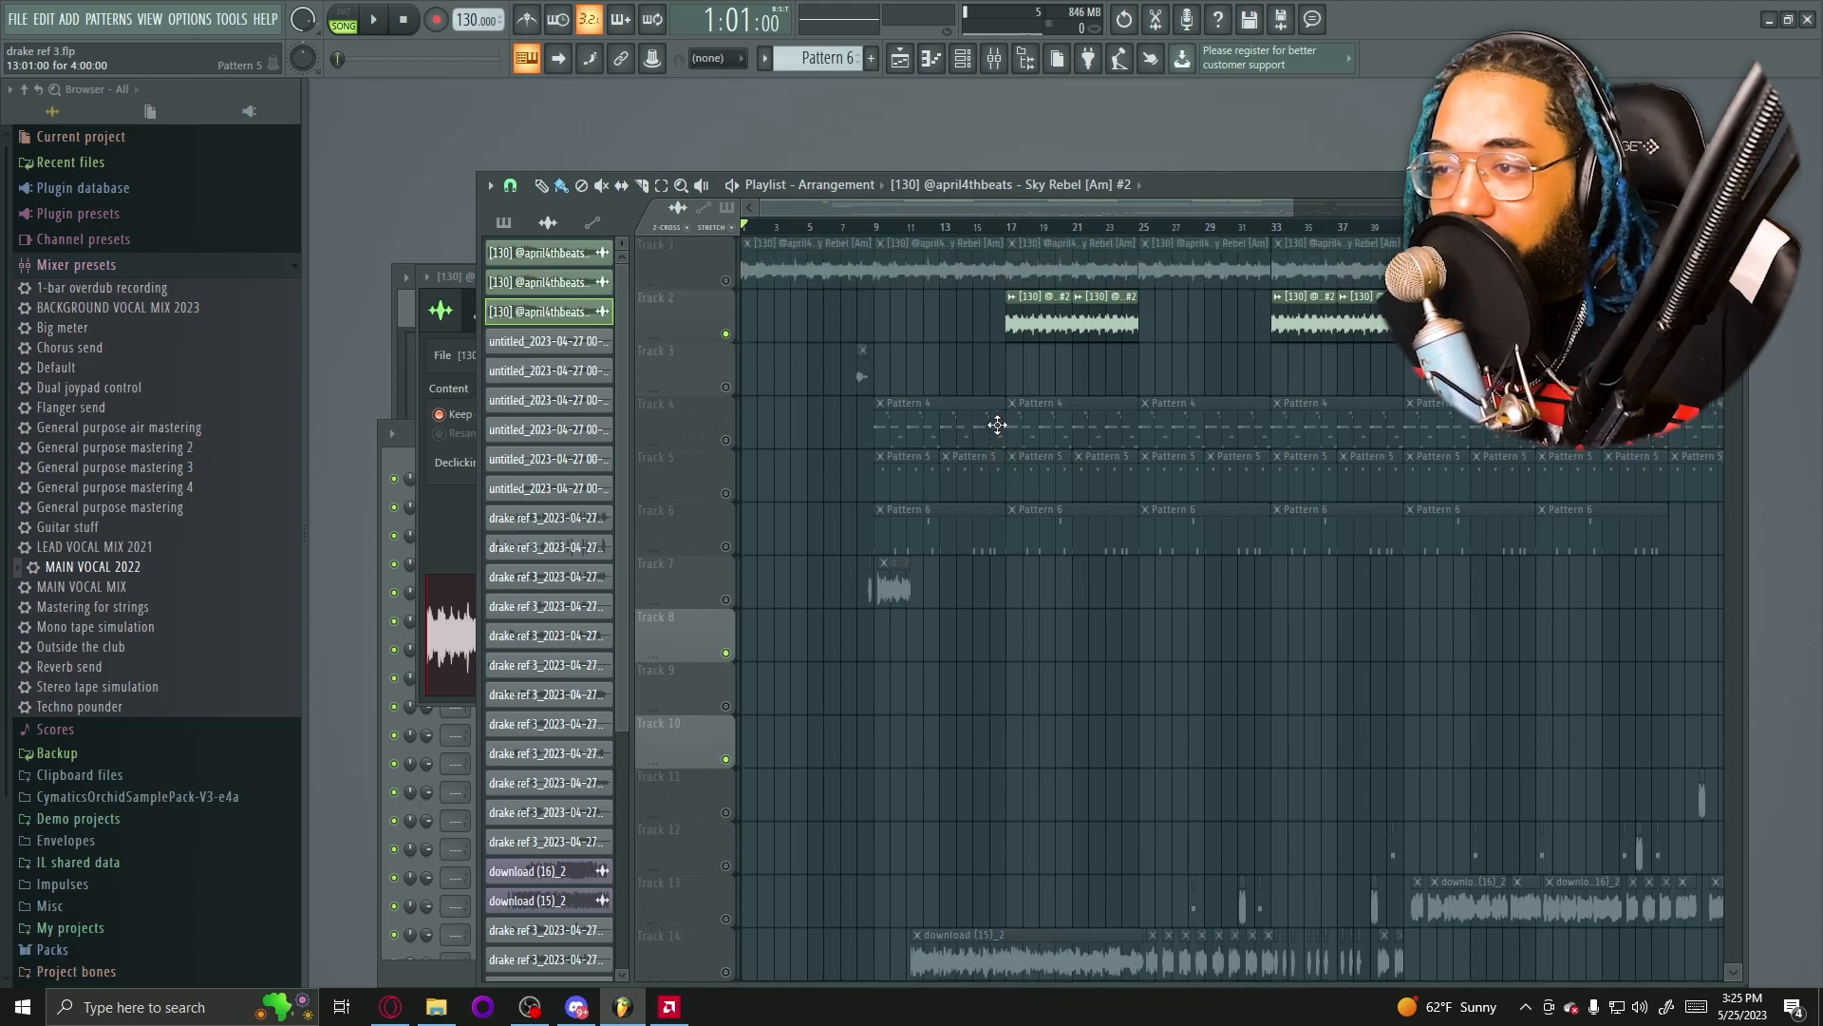
# Unmute Track 1 and play both Sky Rebel loops together from bar 17, stopping after a few bars
pyautogui.click(726, 282)
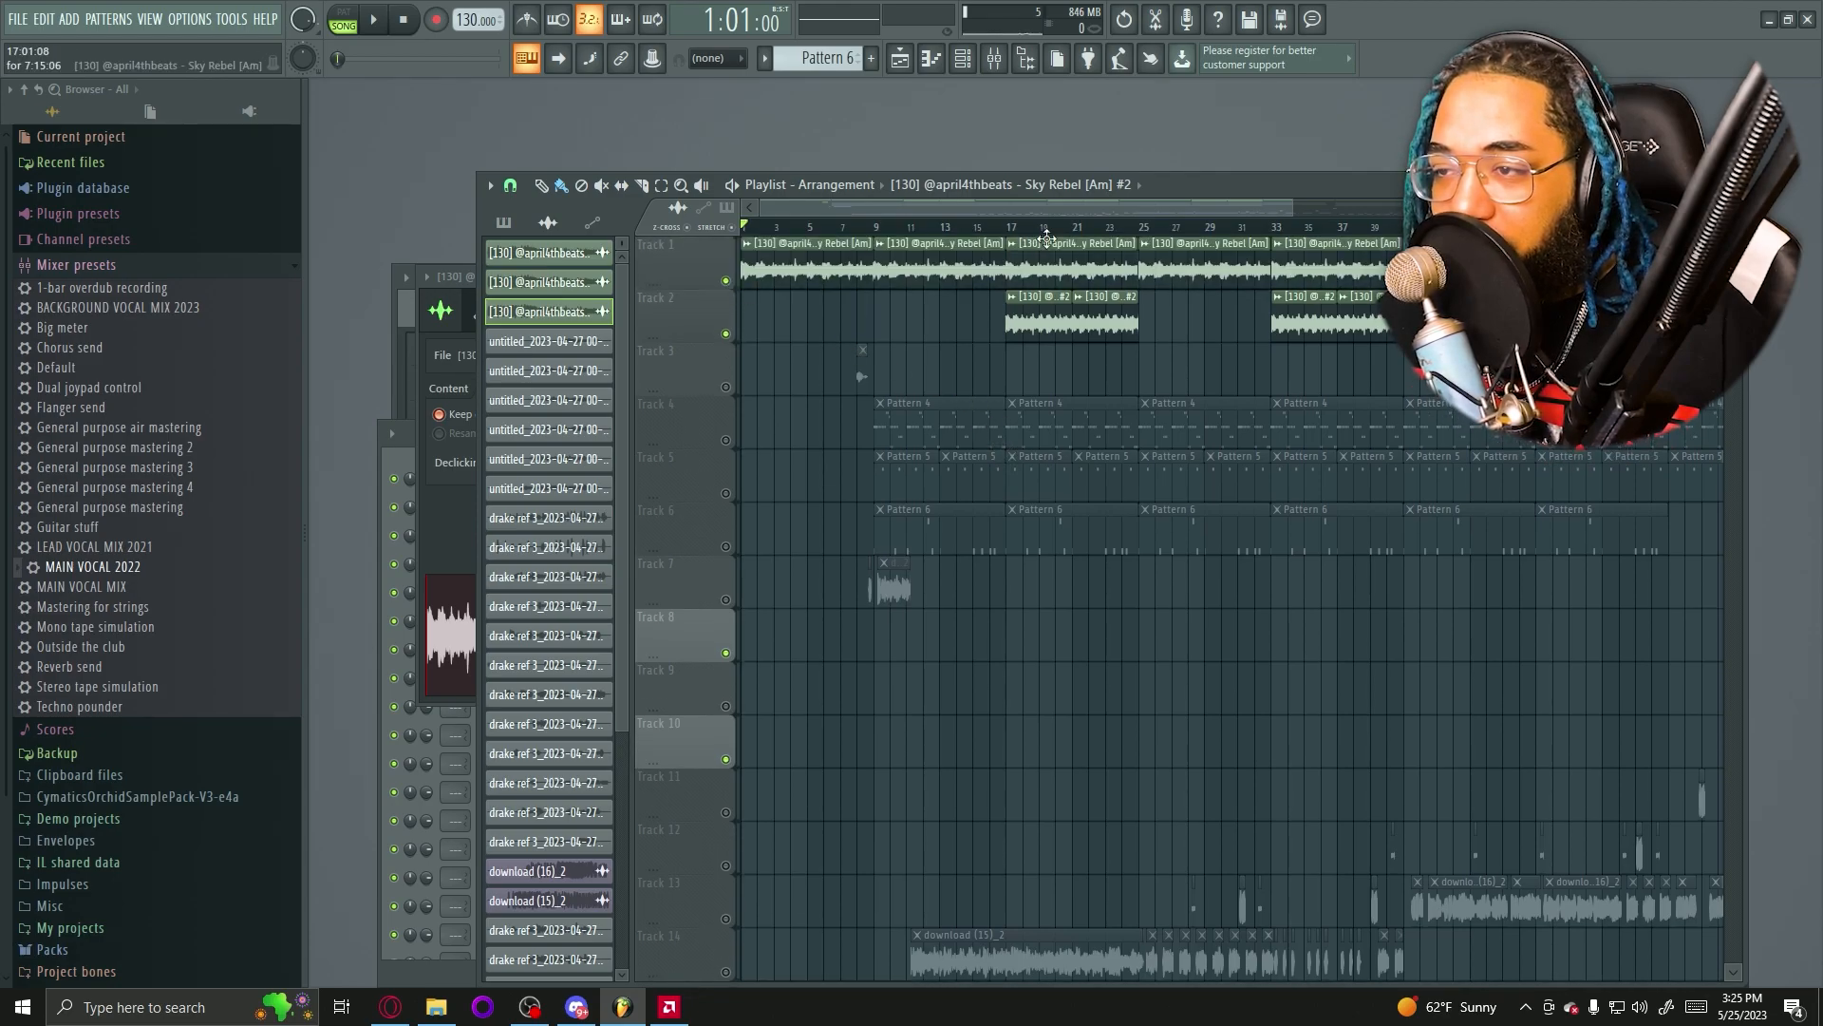
pyautogui.click(1010, 228)
pyautogui.press('space')
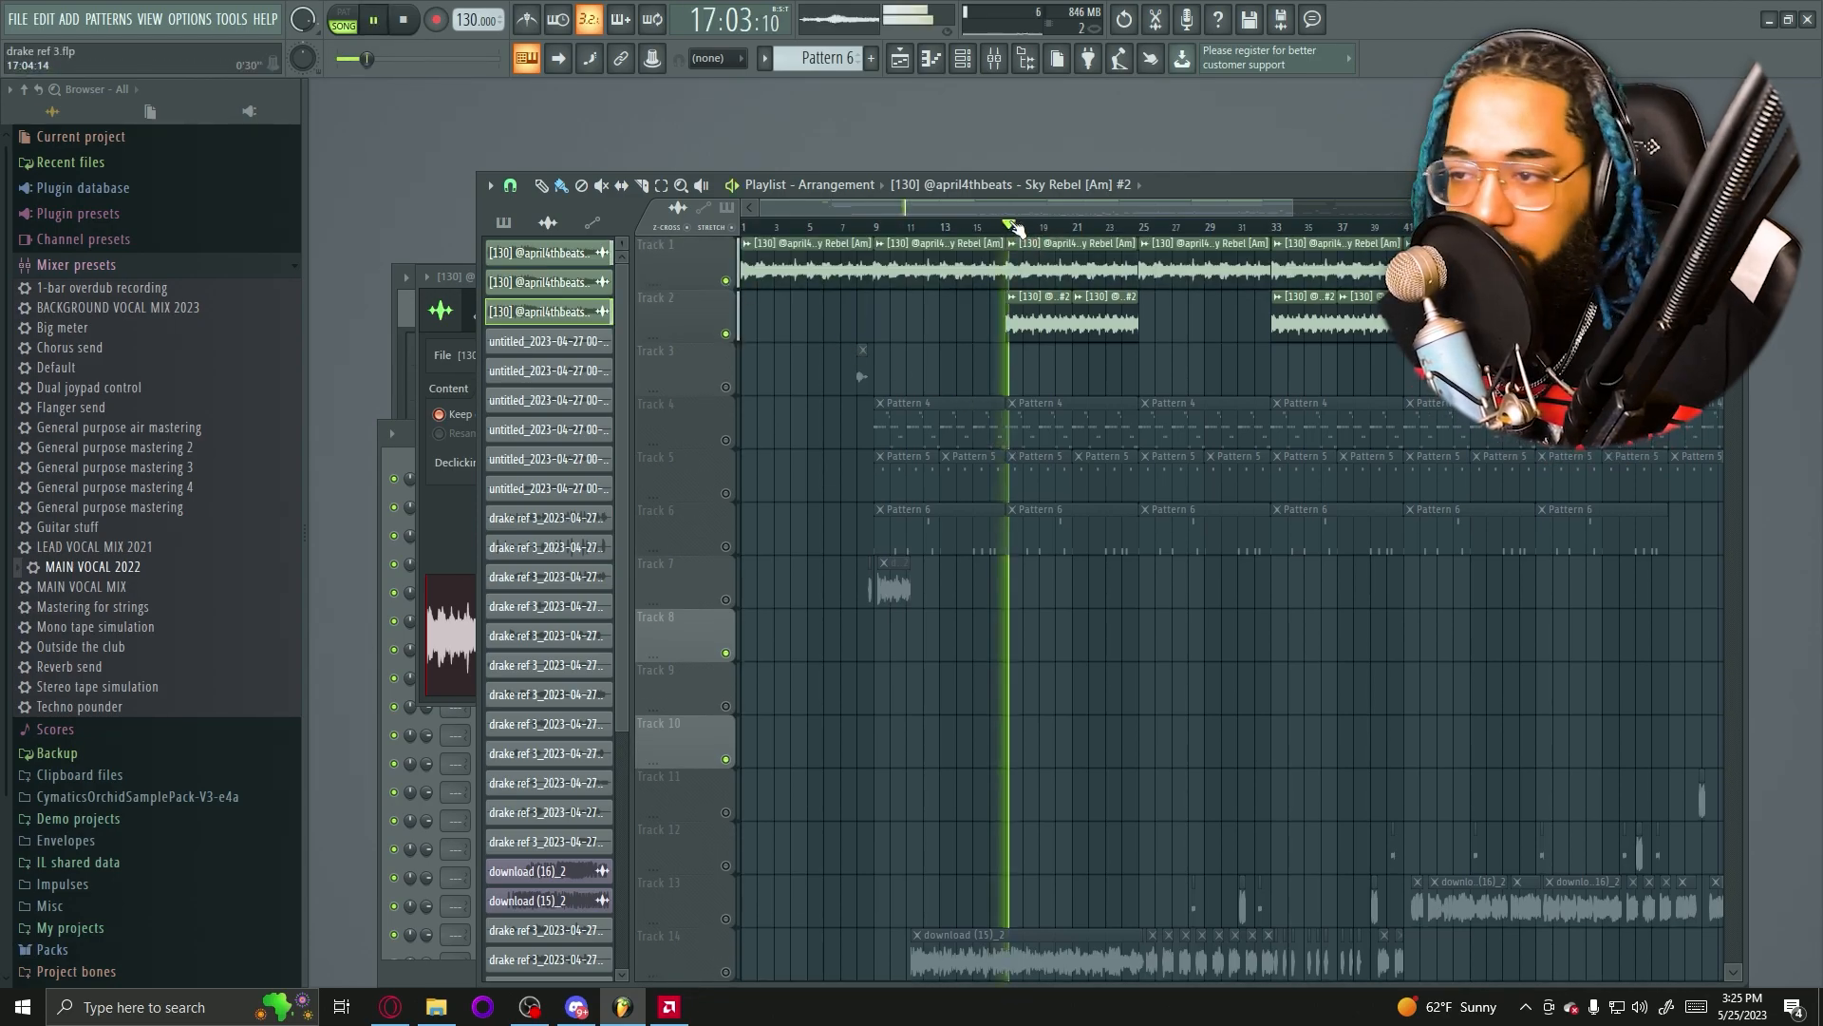
pyautogui.click(492, 194)
pyautogui.click(527, 234)
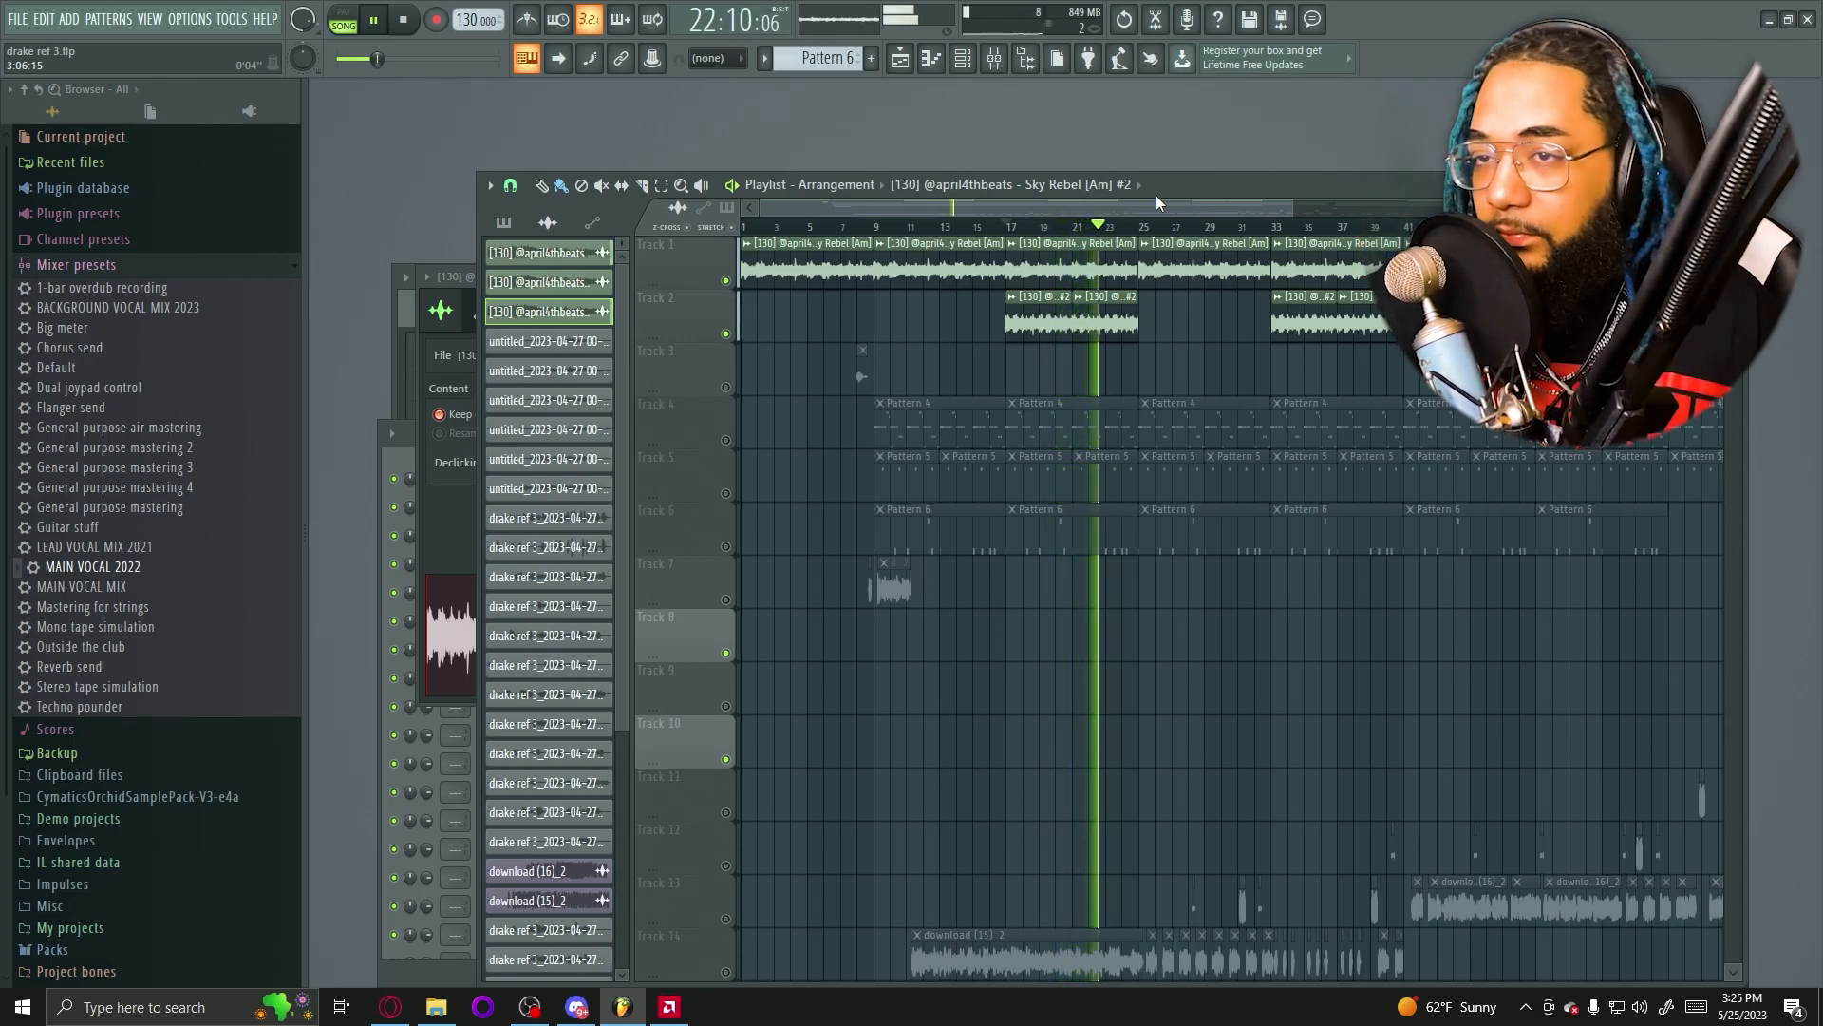
pyautogui.click(404, 21)
pyautogui.click(404, 21)
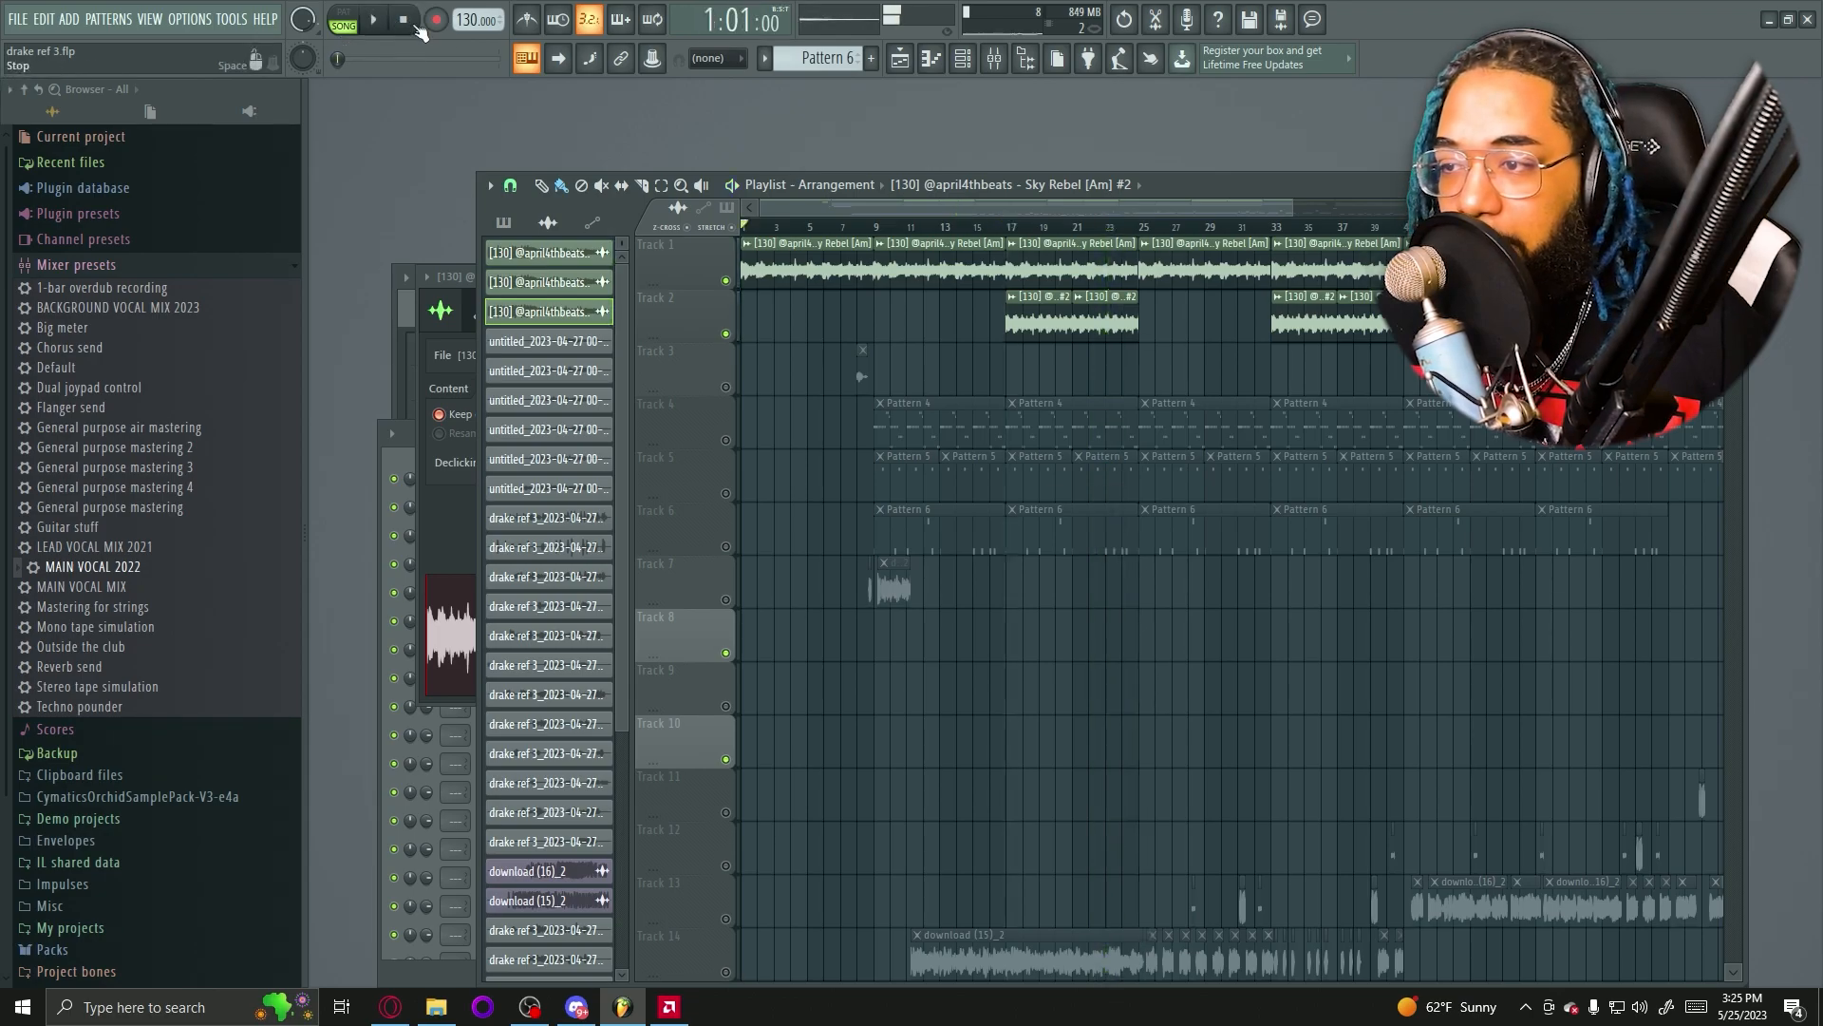
# Mute Tracks 1 and 2, unmute Track 4, and play its Pattern 4 hi-hats from bar 9
pyautogui.click(727, 334)
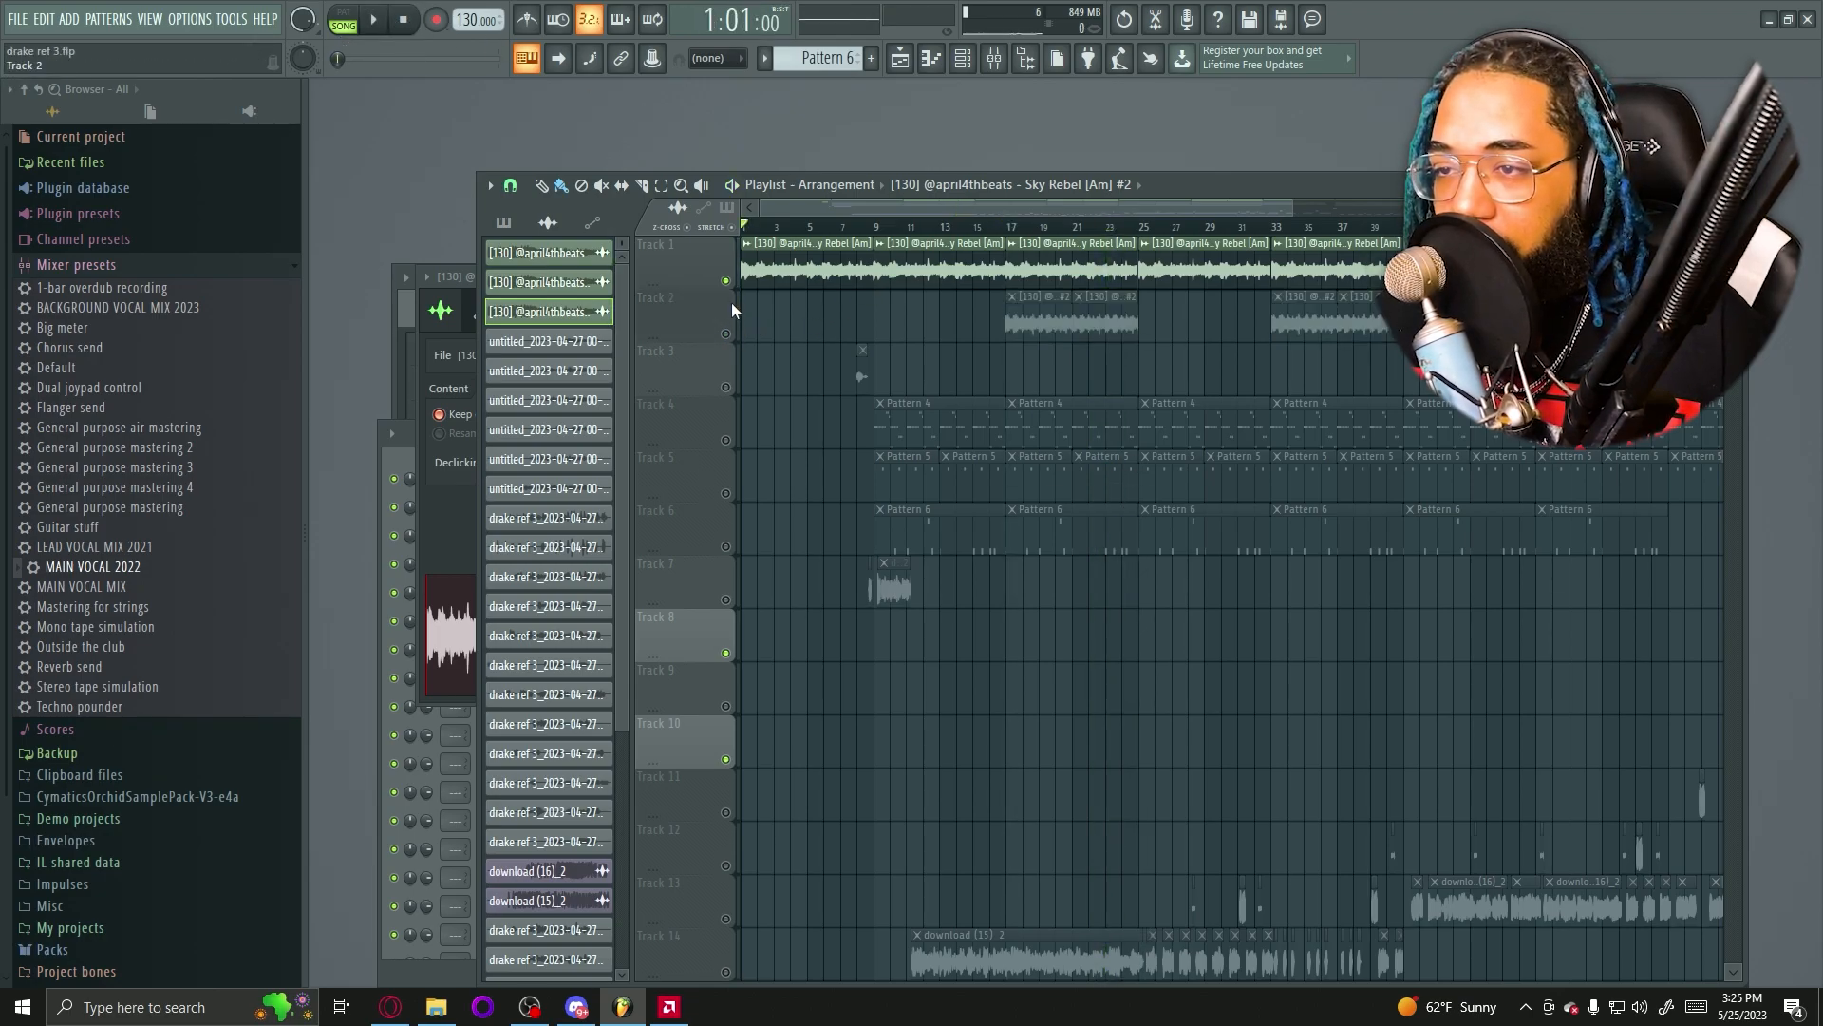
pyautogui.click(727, 281)
pyautogui.click(726, 440)
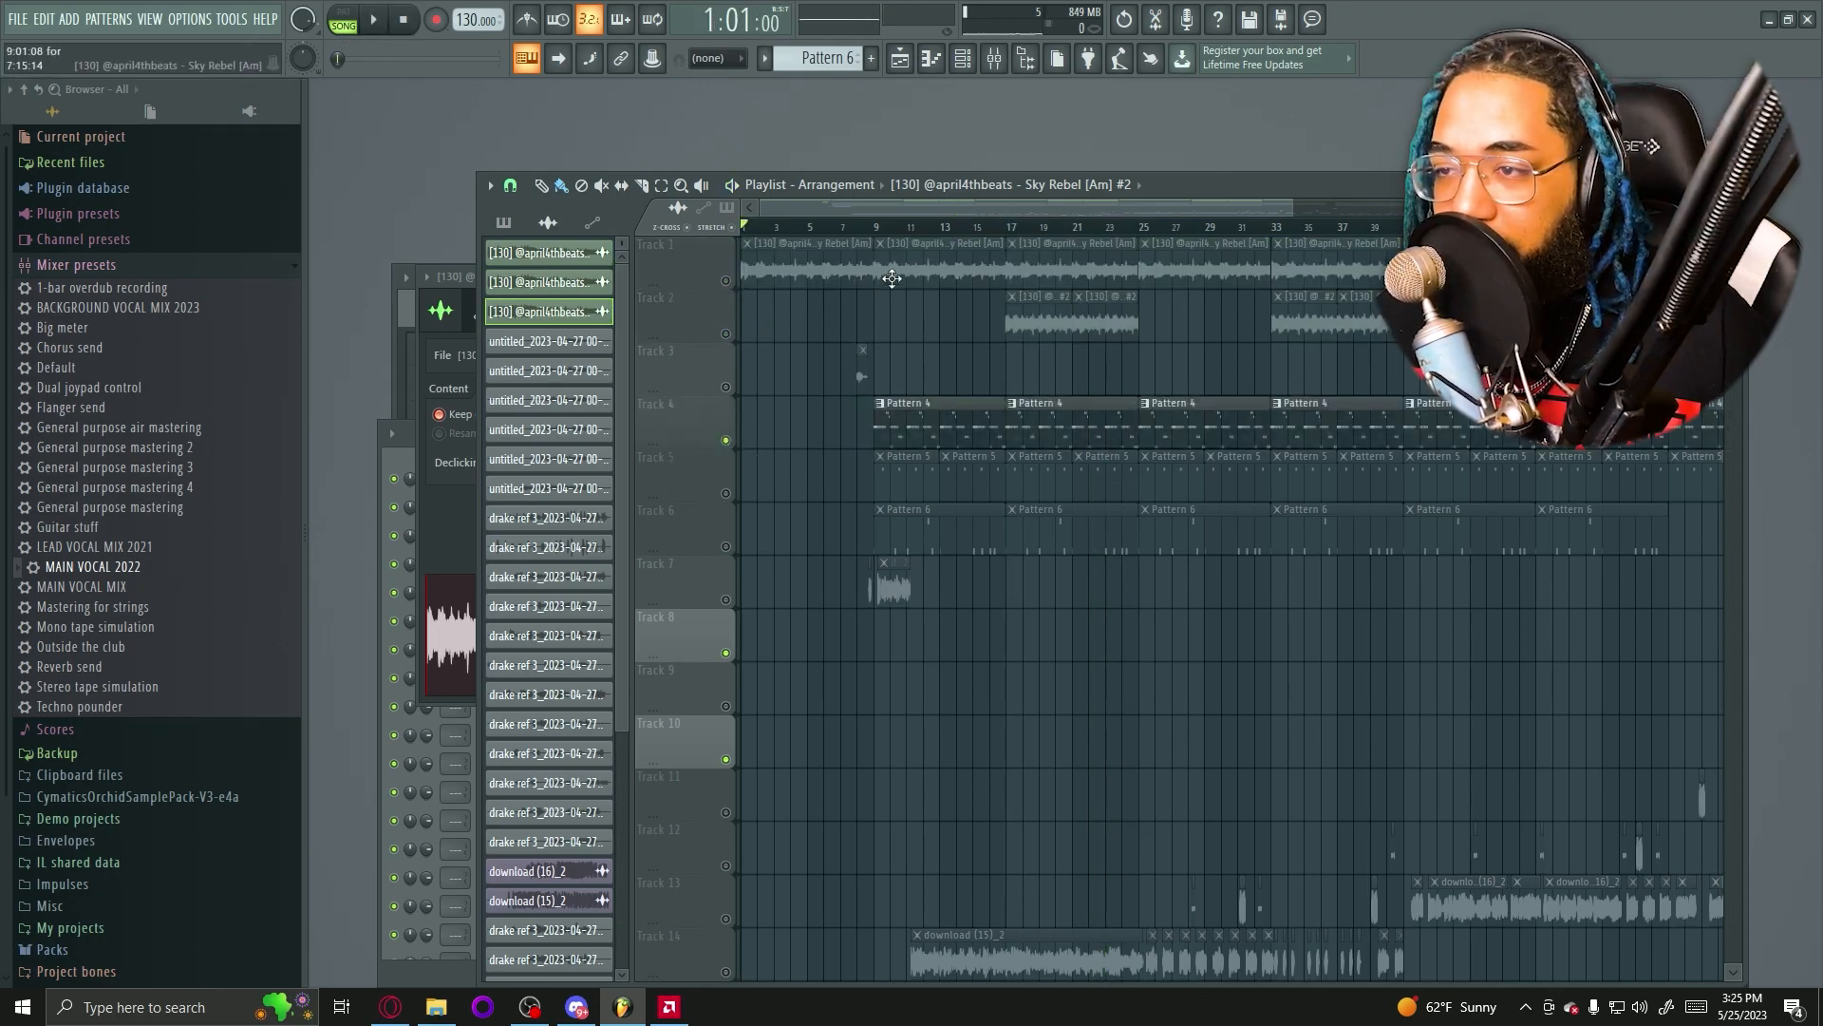
pyautogui.click(882, 229)
pyautogui.press('space')
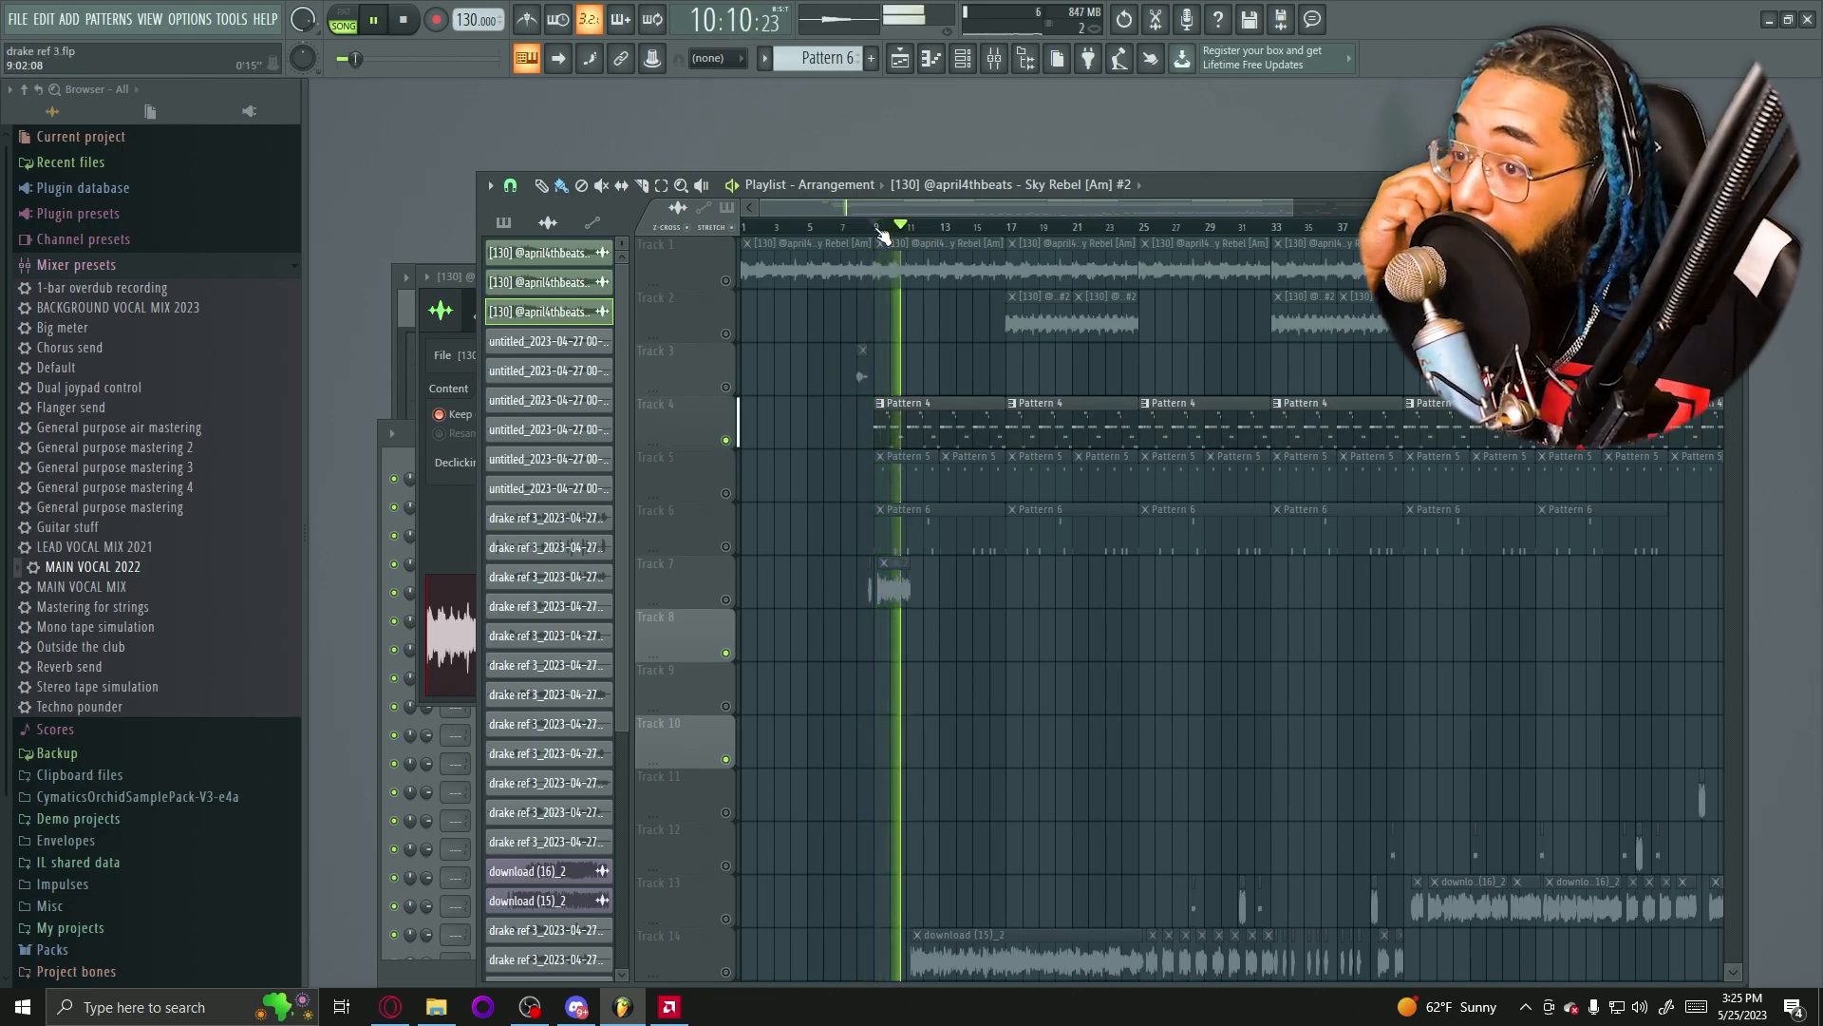
# Open Pattern 4 in the piano roll, examine its hi-hat notes while playing, and close it with playback stopped
pyautogui.doubleClick(969, 434)
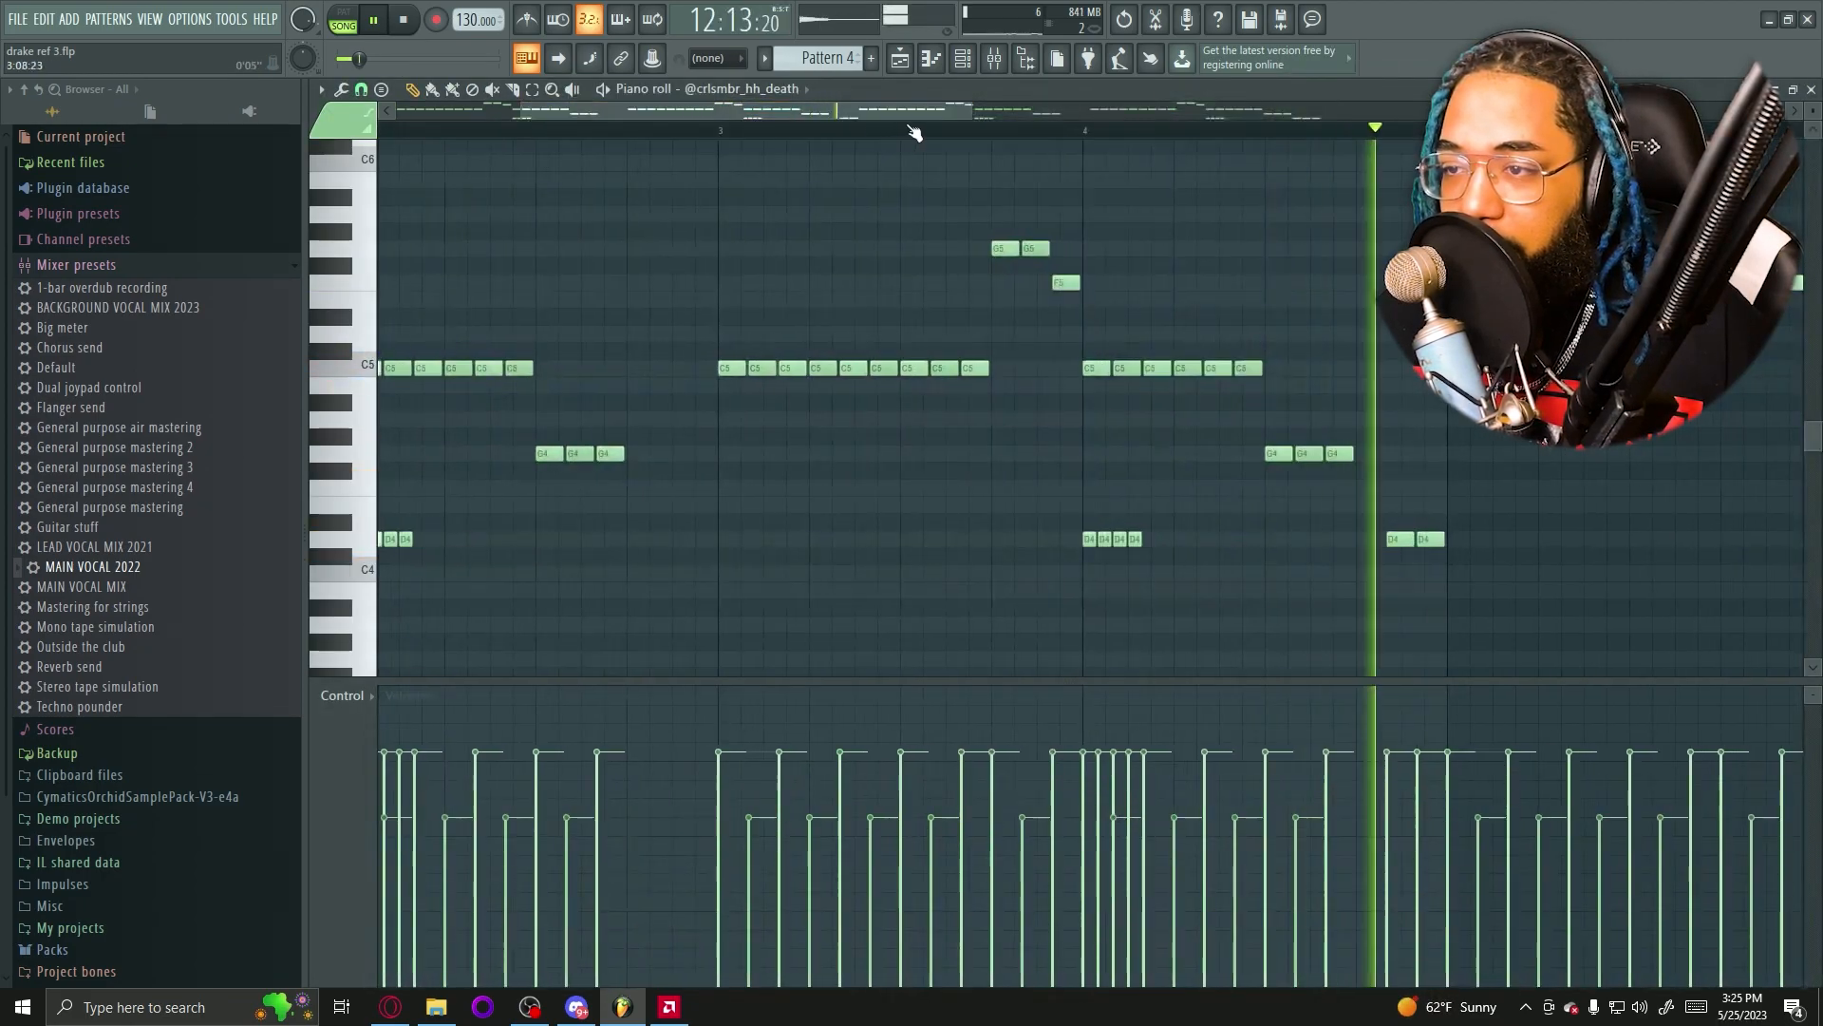
pyautogui.moveTo(972, 113); pyautogui.dragTo(1483, 121)
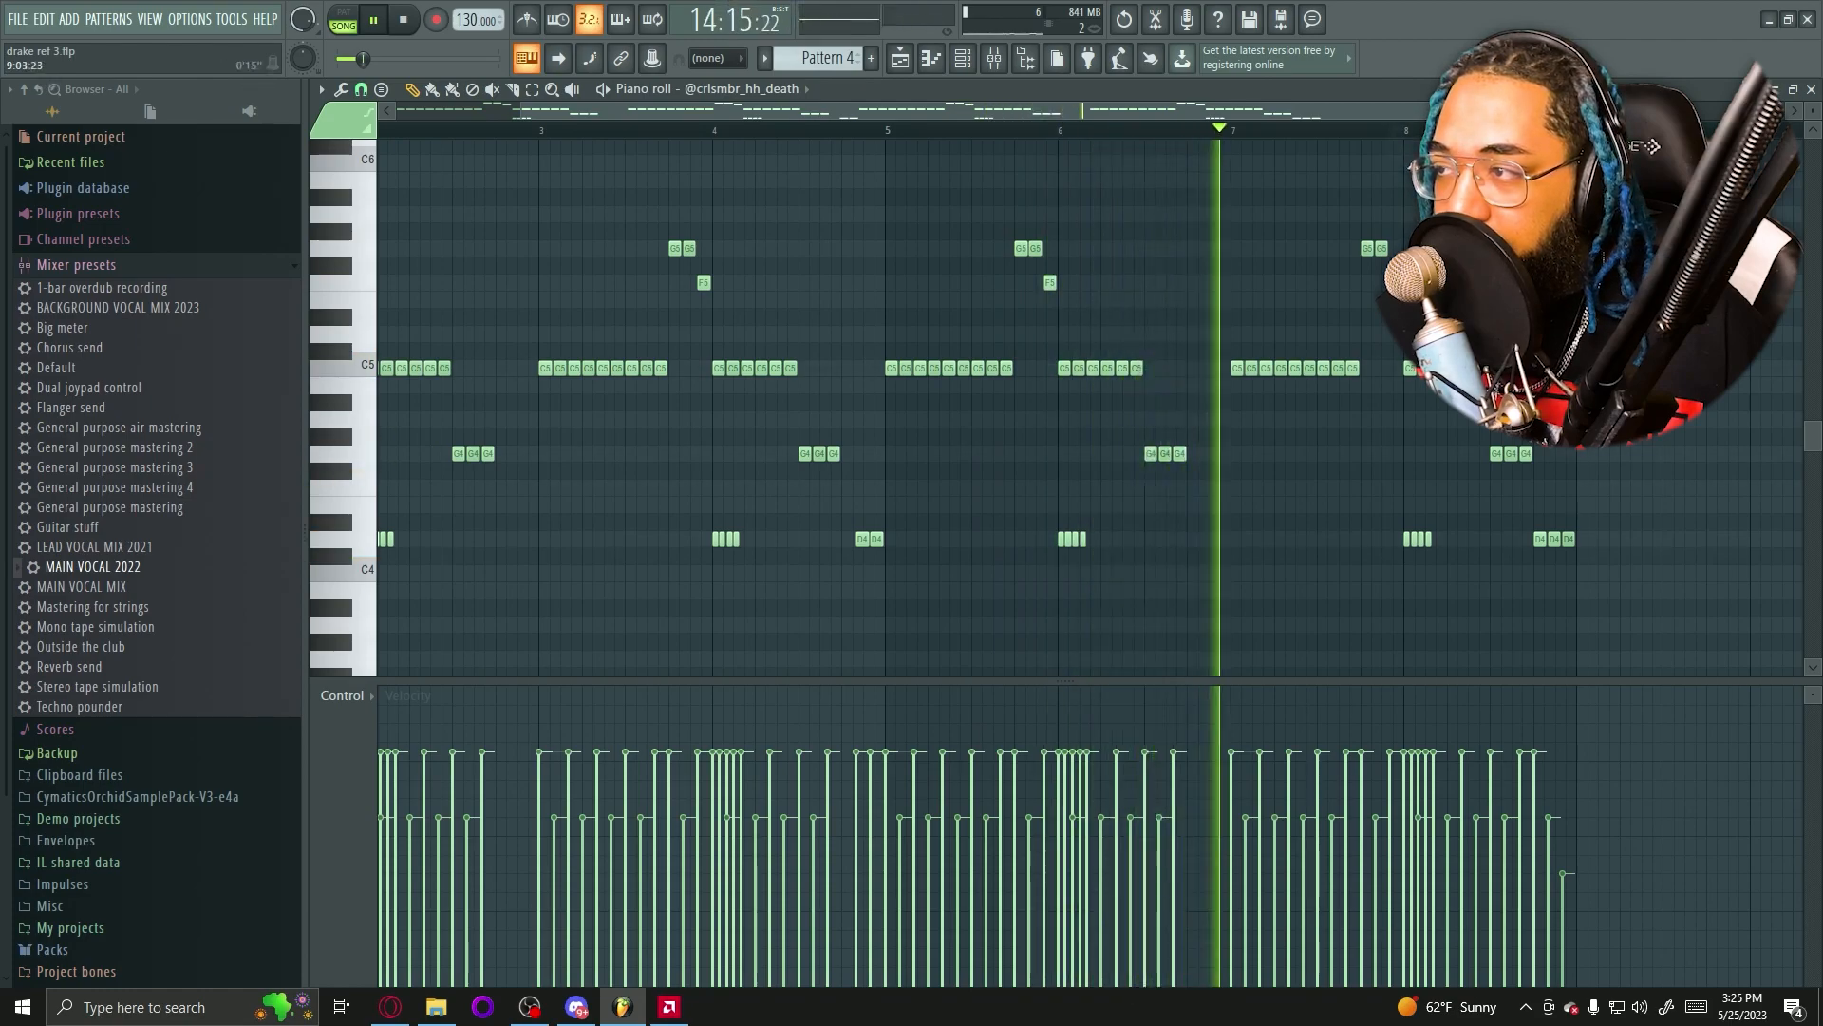
pyautogui.click(1793, 90)
pyautogui.click(1567, 147)
pyautogui.press('space')
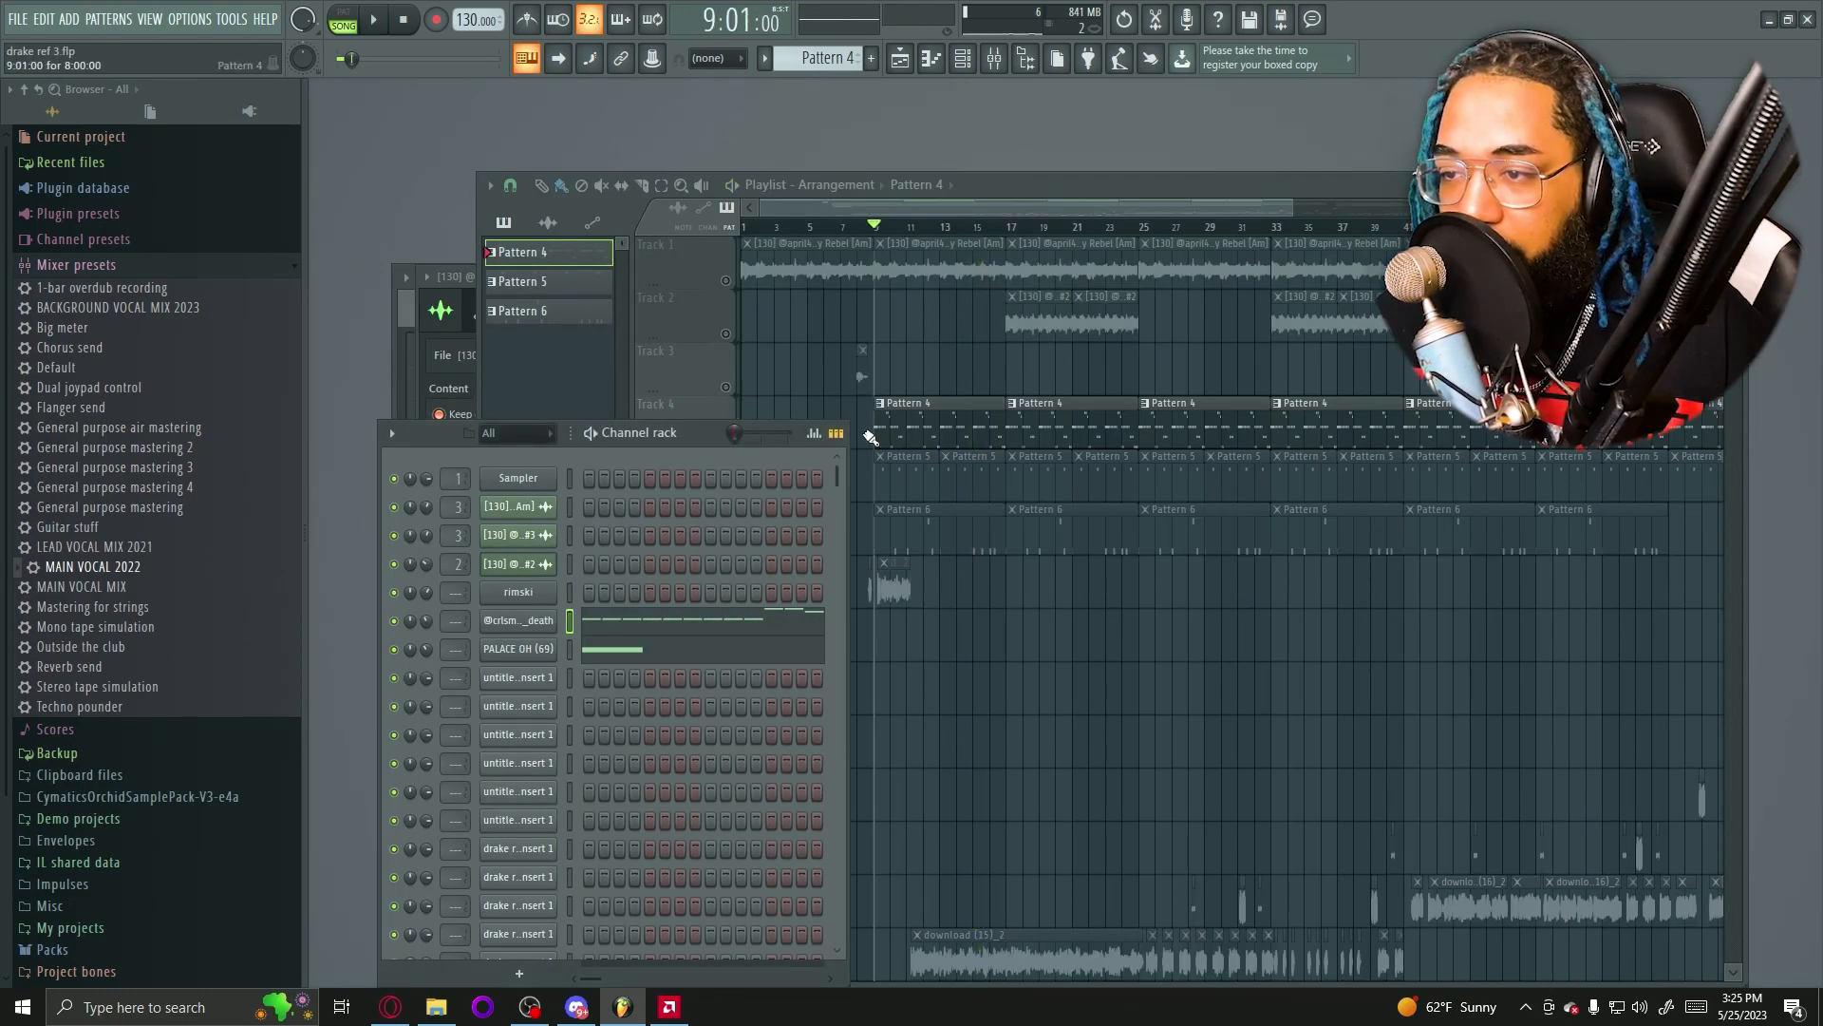
# Mute Track 4, make Track 5 audible, and play Pattern 5 from bar 9
pyautogui.click(733, 410)
pyautogui.press('space')
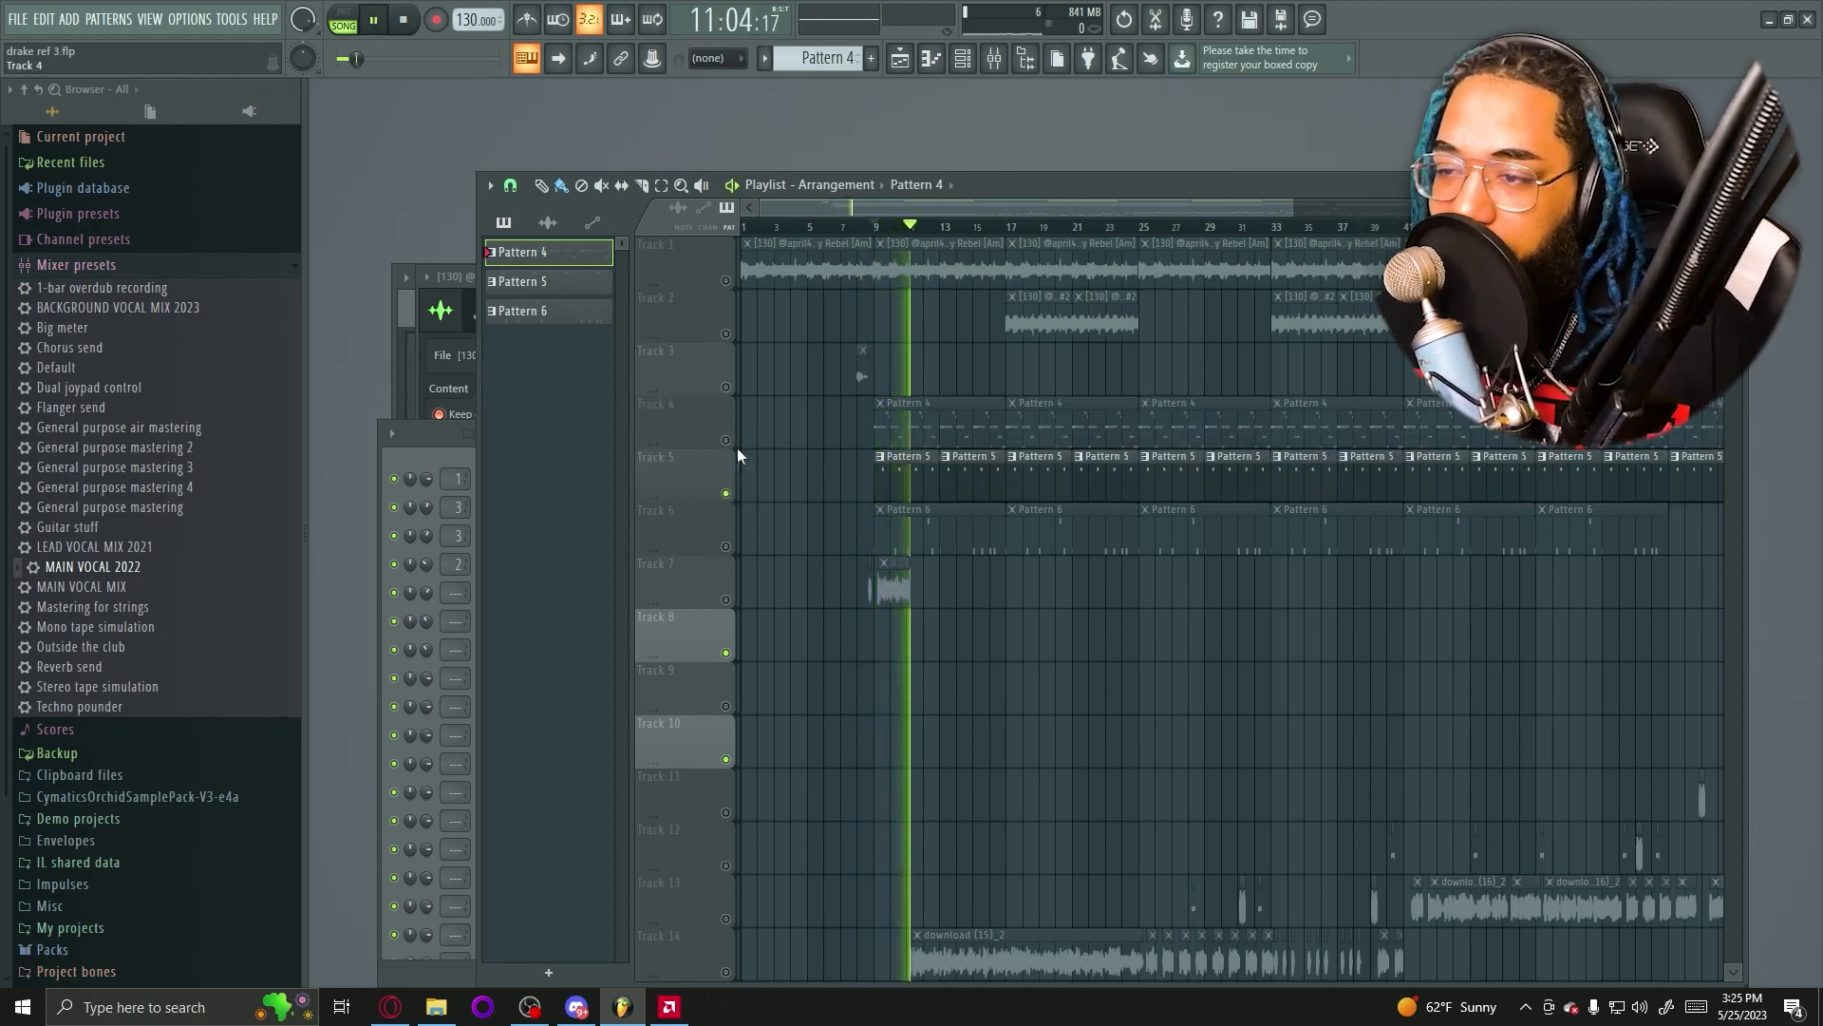
pyautogui.press('space')
# Solo Track 6 and listen to Pattern 6 from bar 9 before stopping playback
pyautogui.rightClick(725, 547)
pyautogui.press('space')
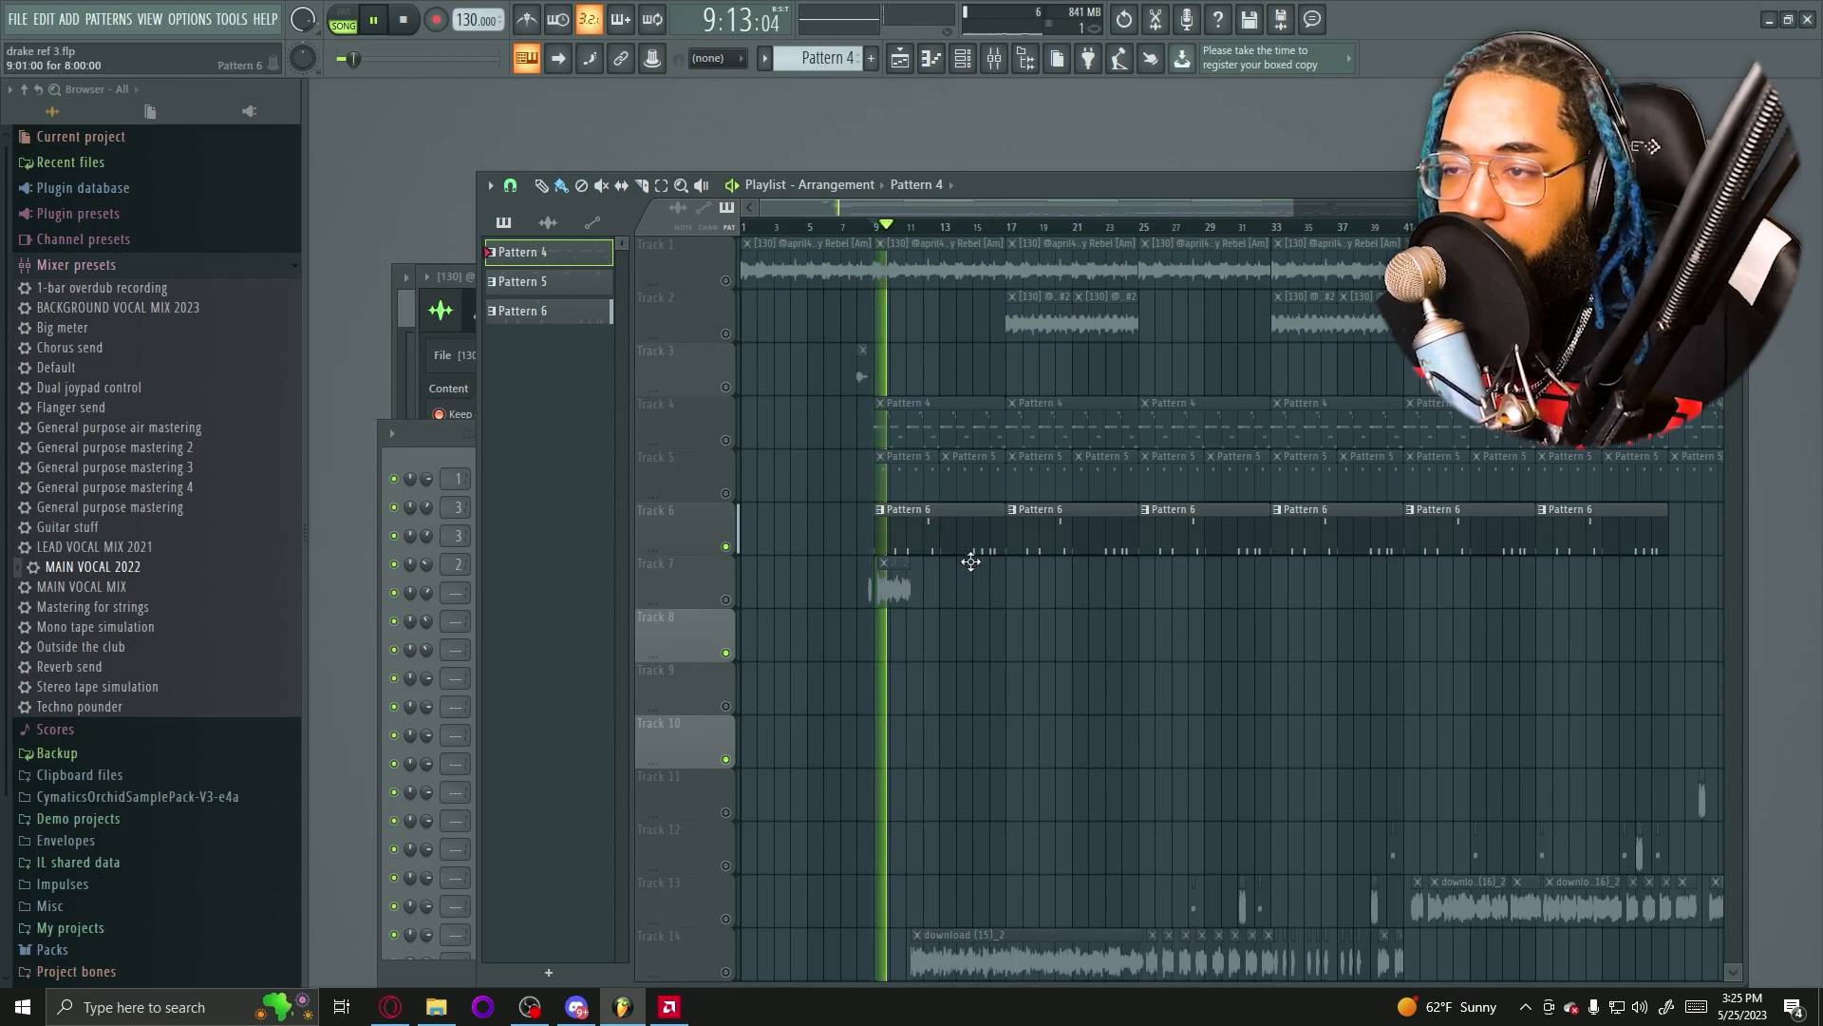
pyautogui.scroll(-3, 806, 524)
pyautogui.scroll(3, 815, 519)
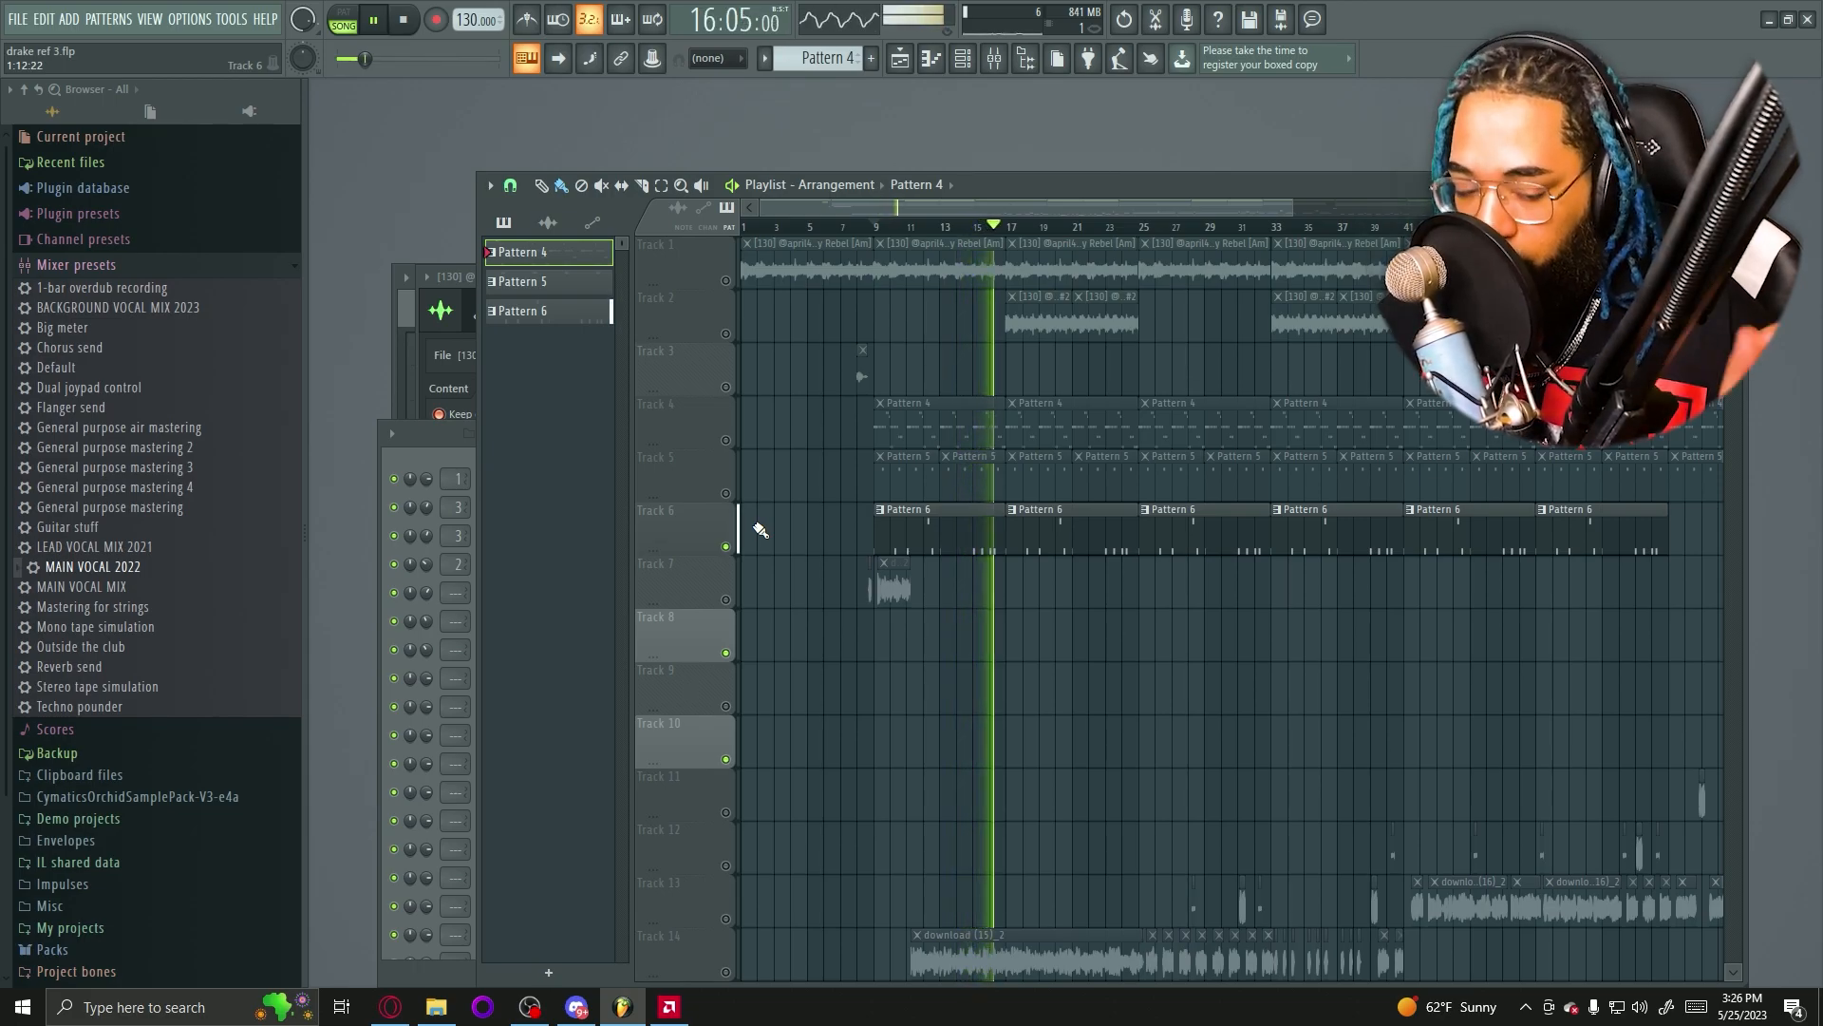
pyautogui.press('space')
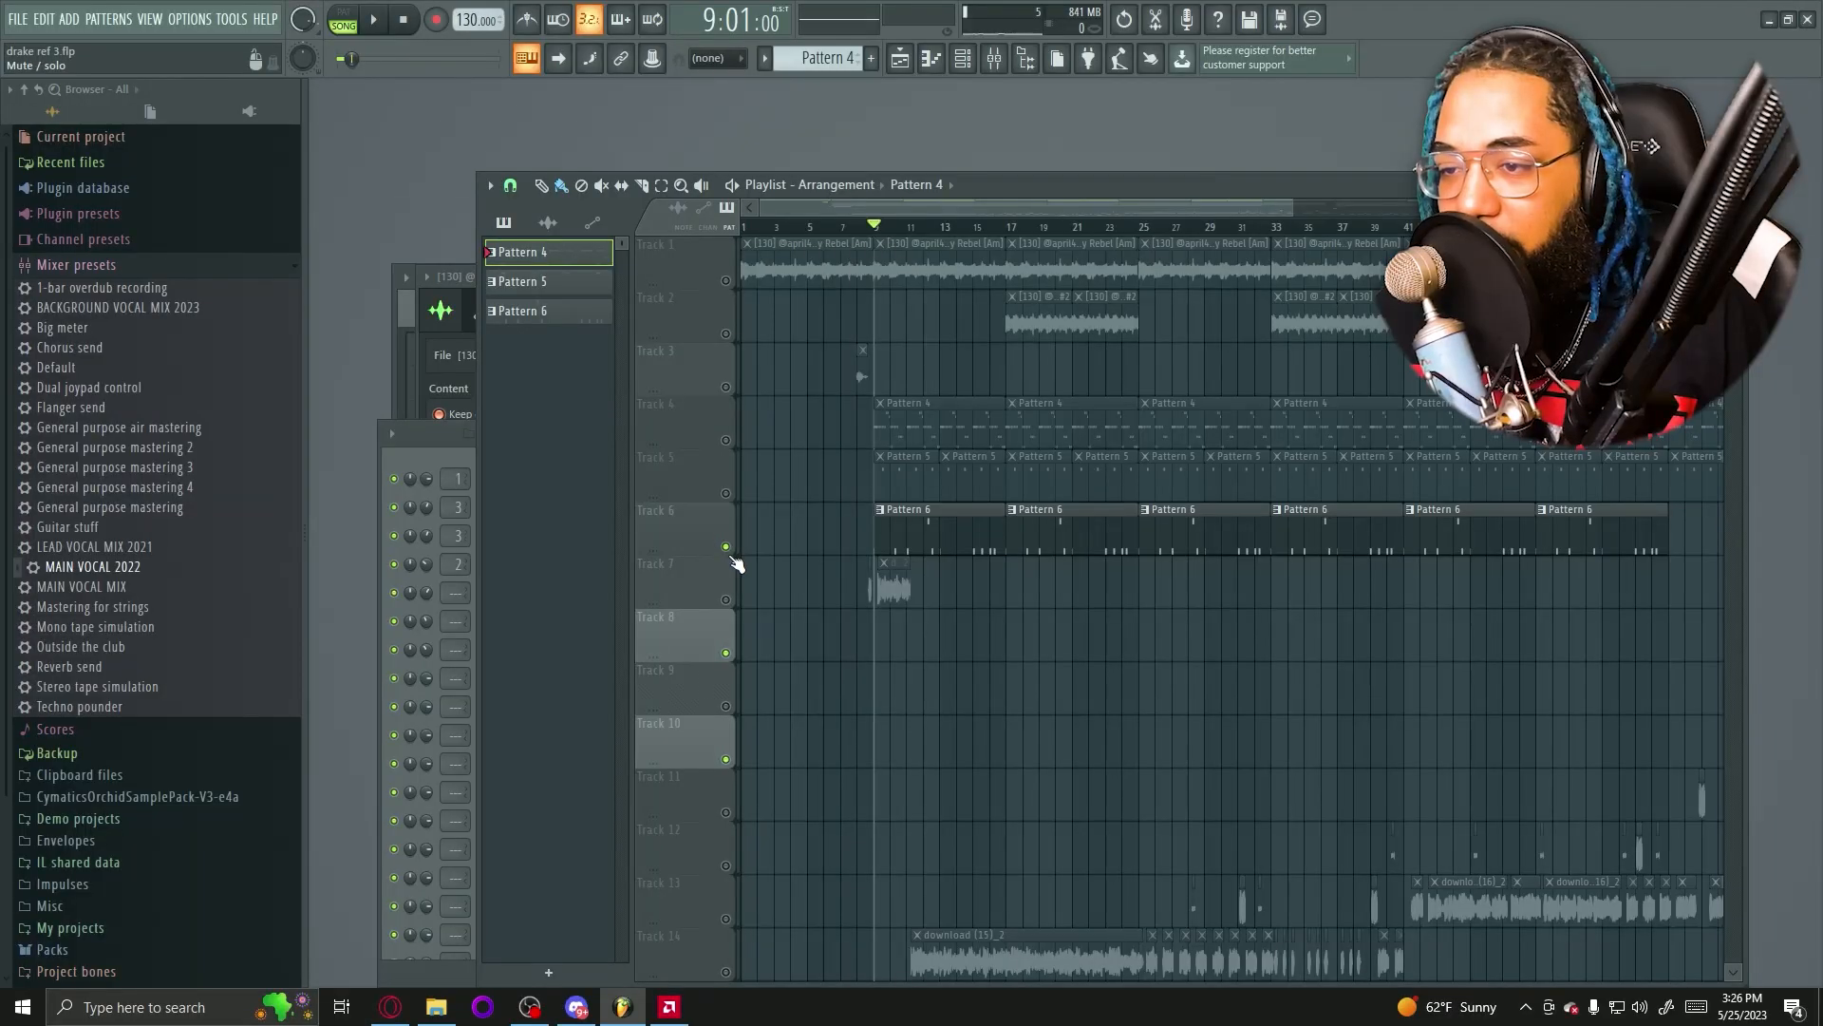
# Unmute Tracks 1, 2, 4 and 5 alongside Track 6 and play the full beat
pyautogui.click(725, 493)
pyautogui.click(727, 441)
pyautogui.click(726, 334)
pyautogui.click(726, 280)
pyautogui.press('space')
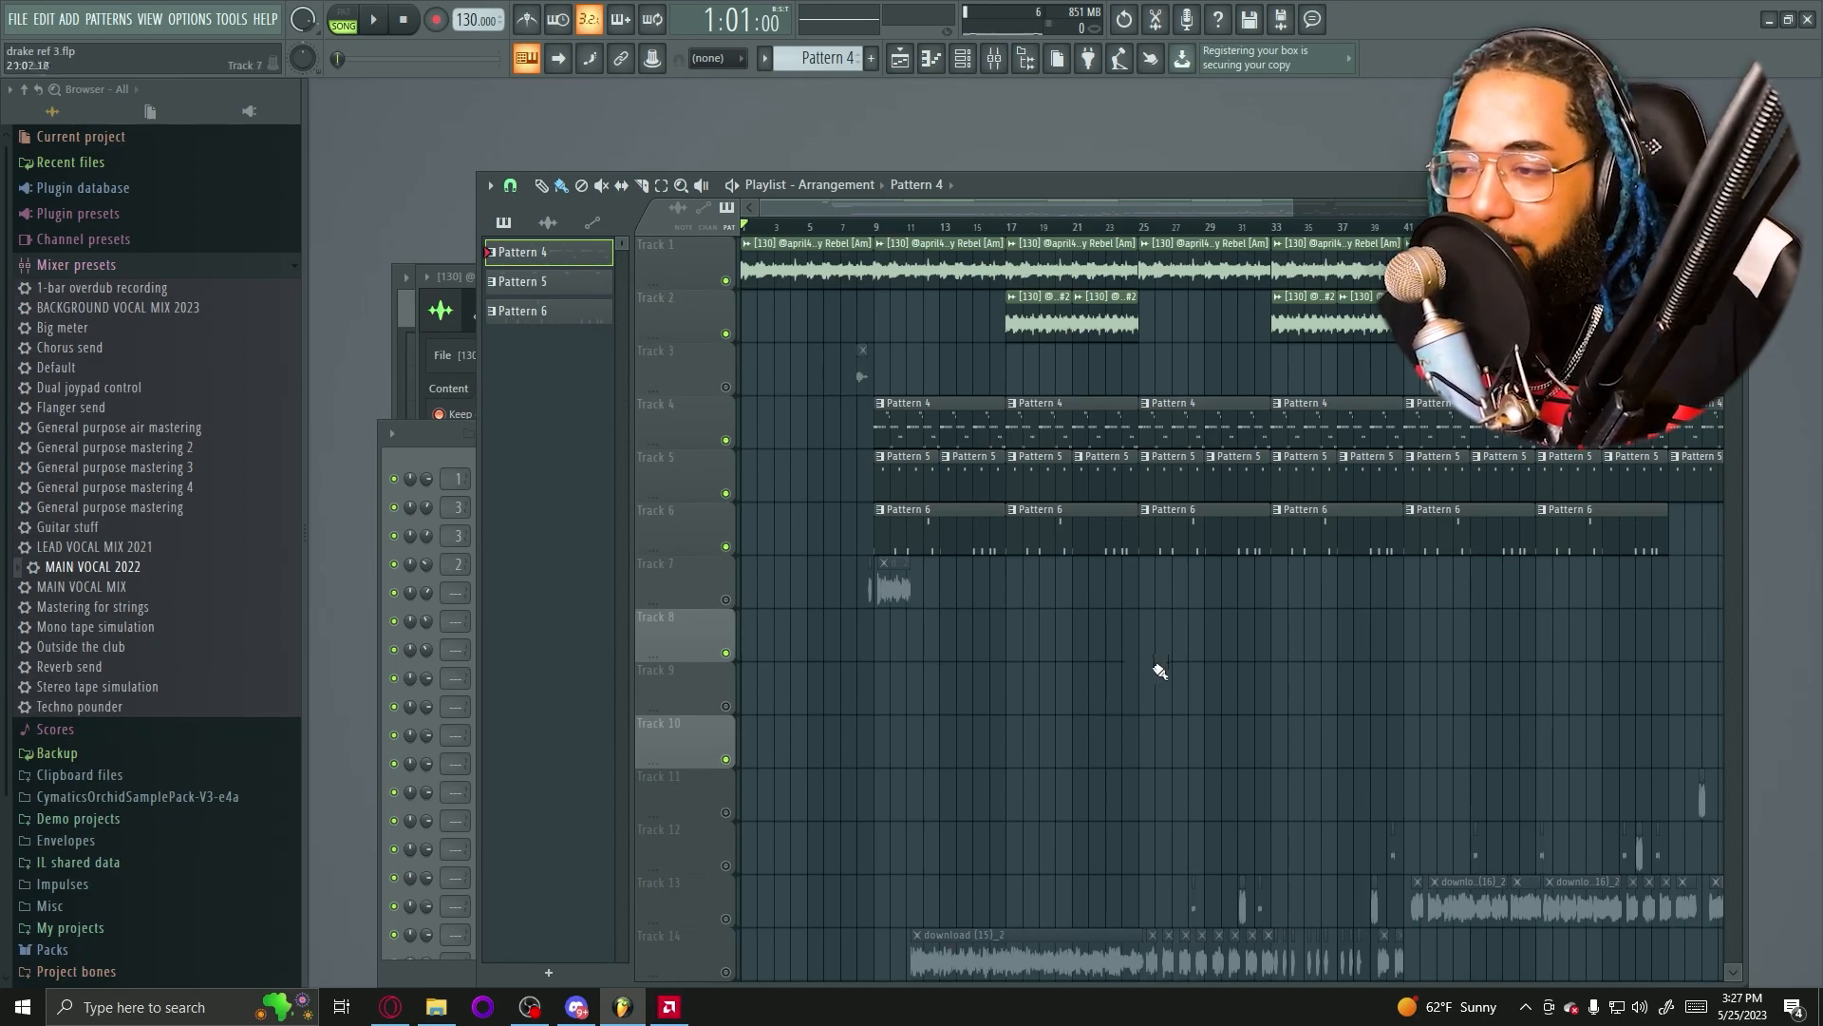
pyautogui.scroll(-2, 899, 565)
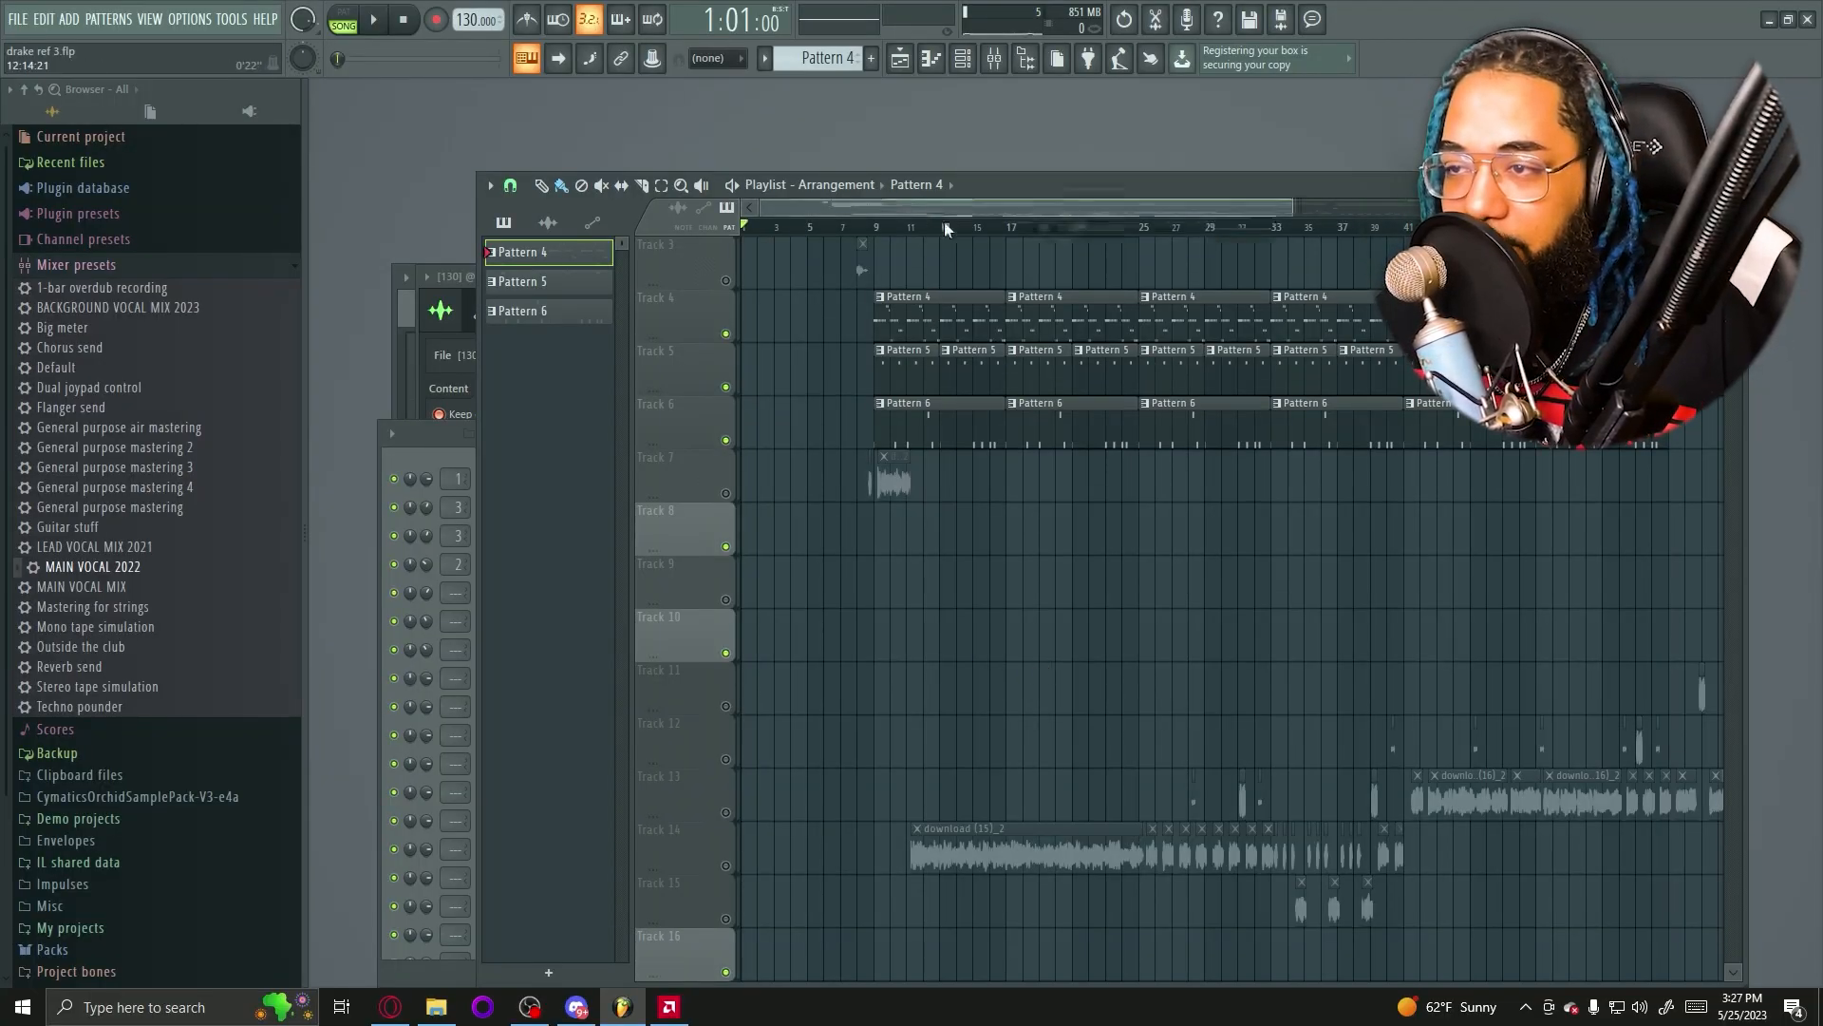
pyautogui.scroll(2, 1011, 458)
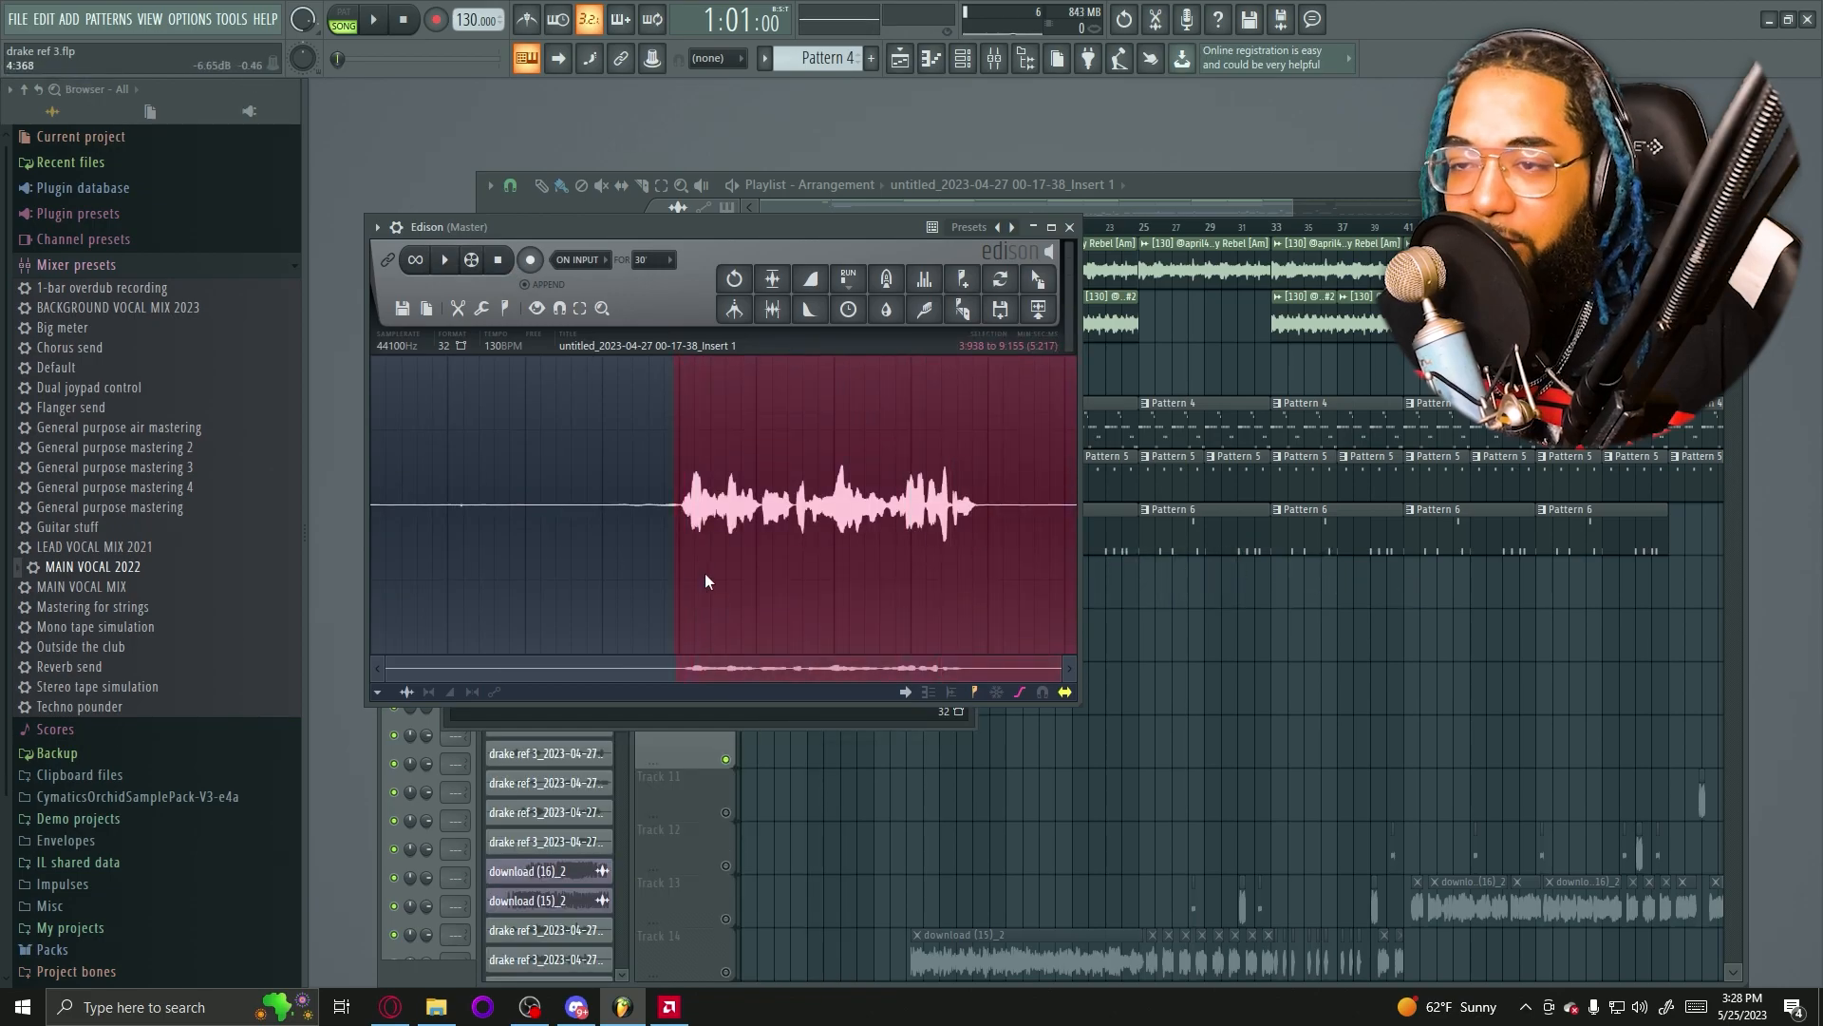
pyautogui.moveTo(686, 557); pyautogui.dragTo(681, 556)
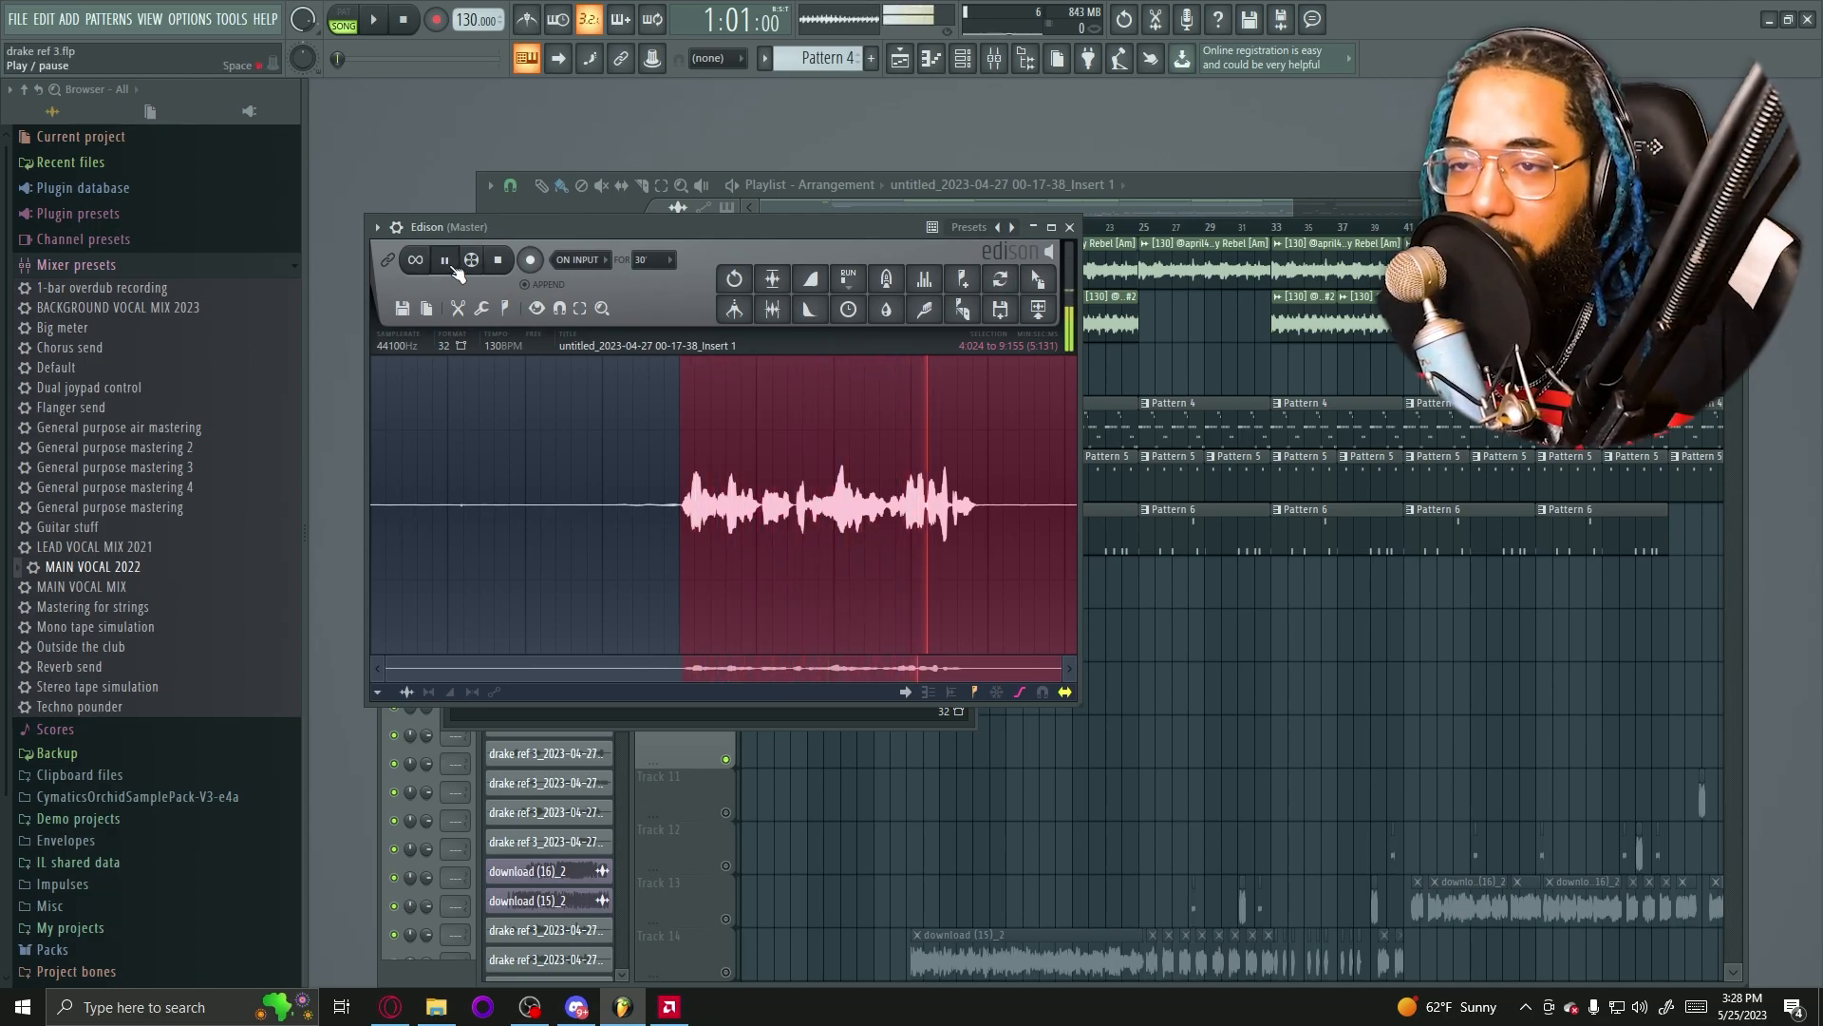
pyautogui.click(1142, 207)
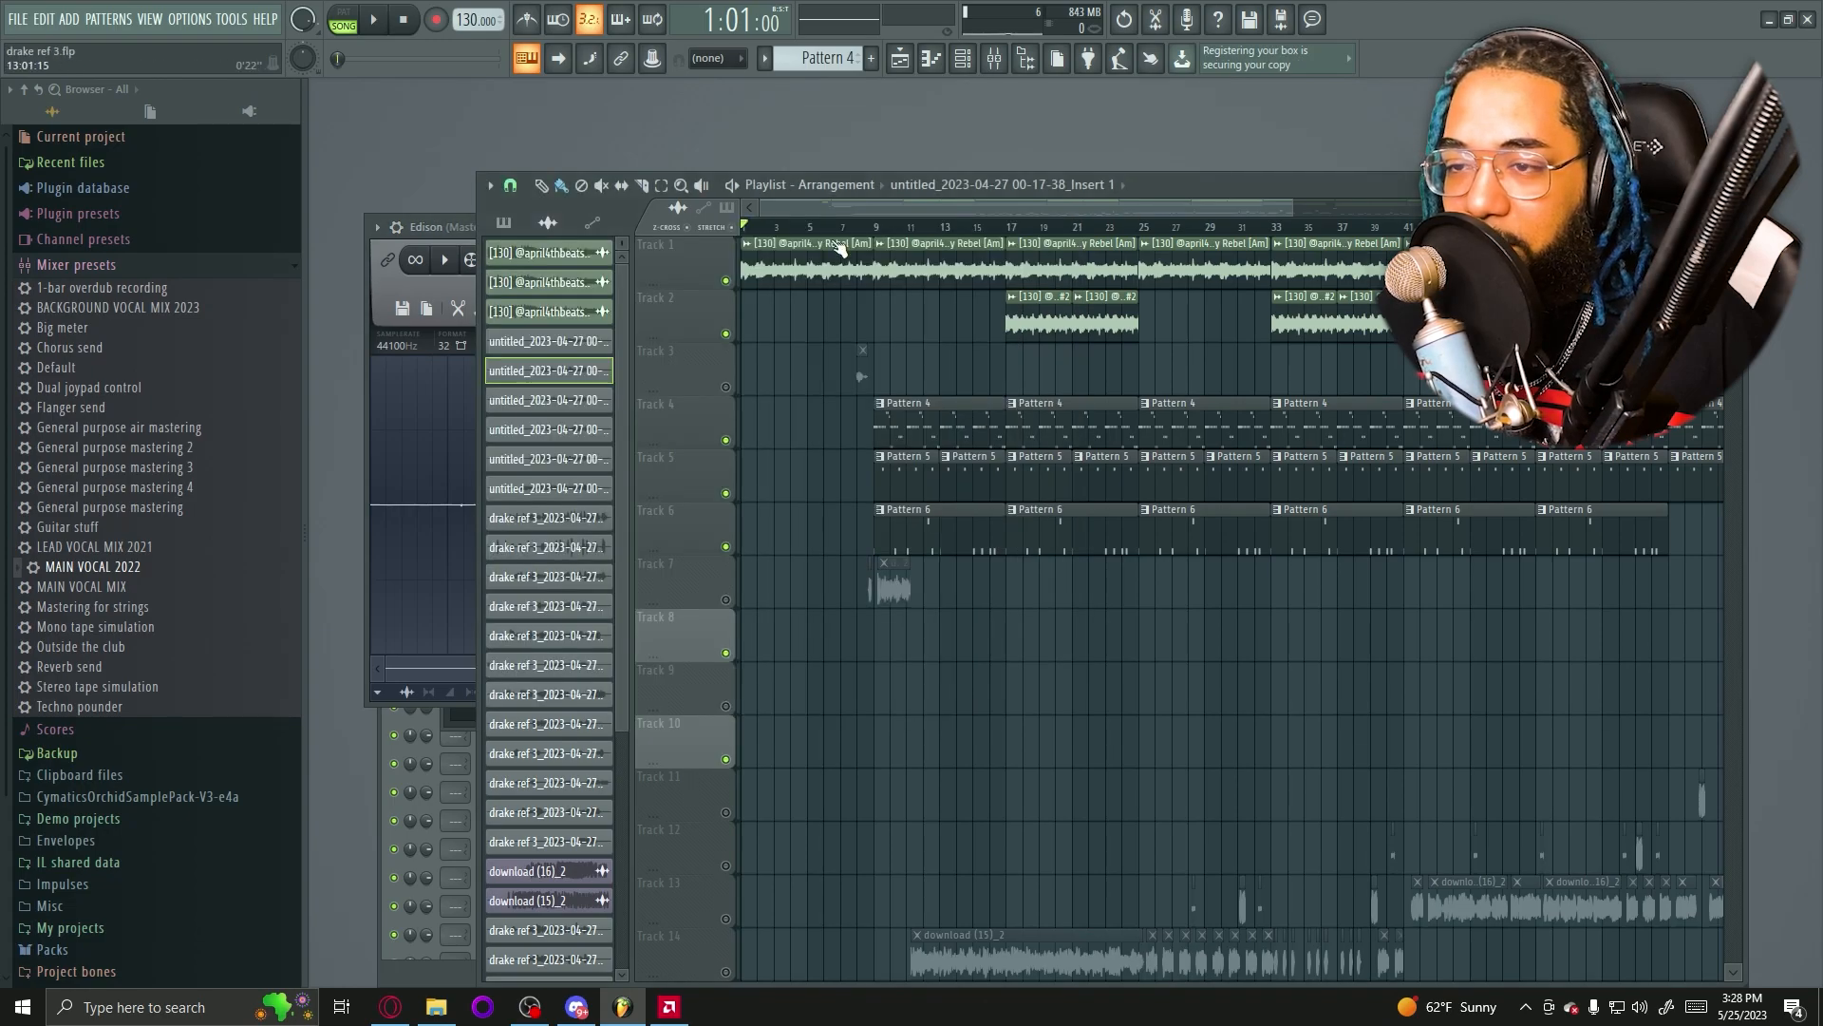
pyautogui.click(536, 403)
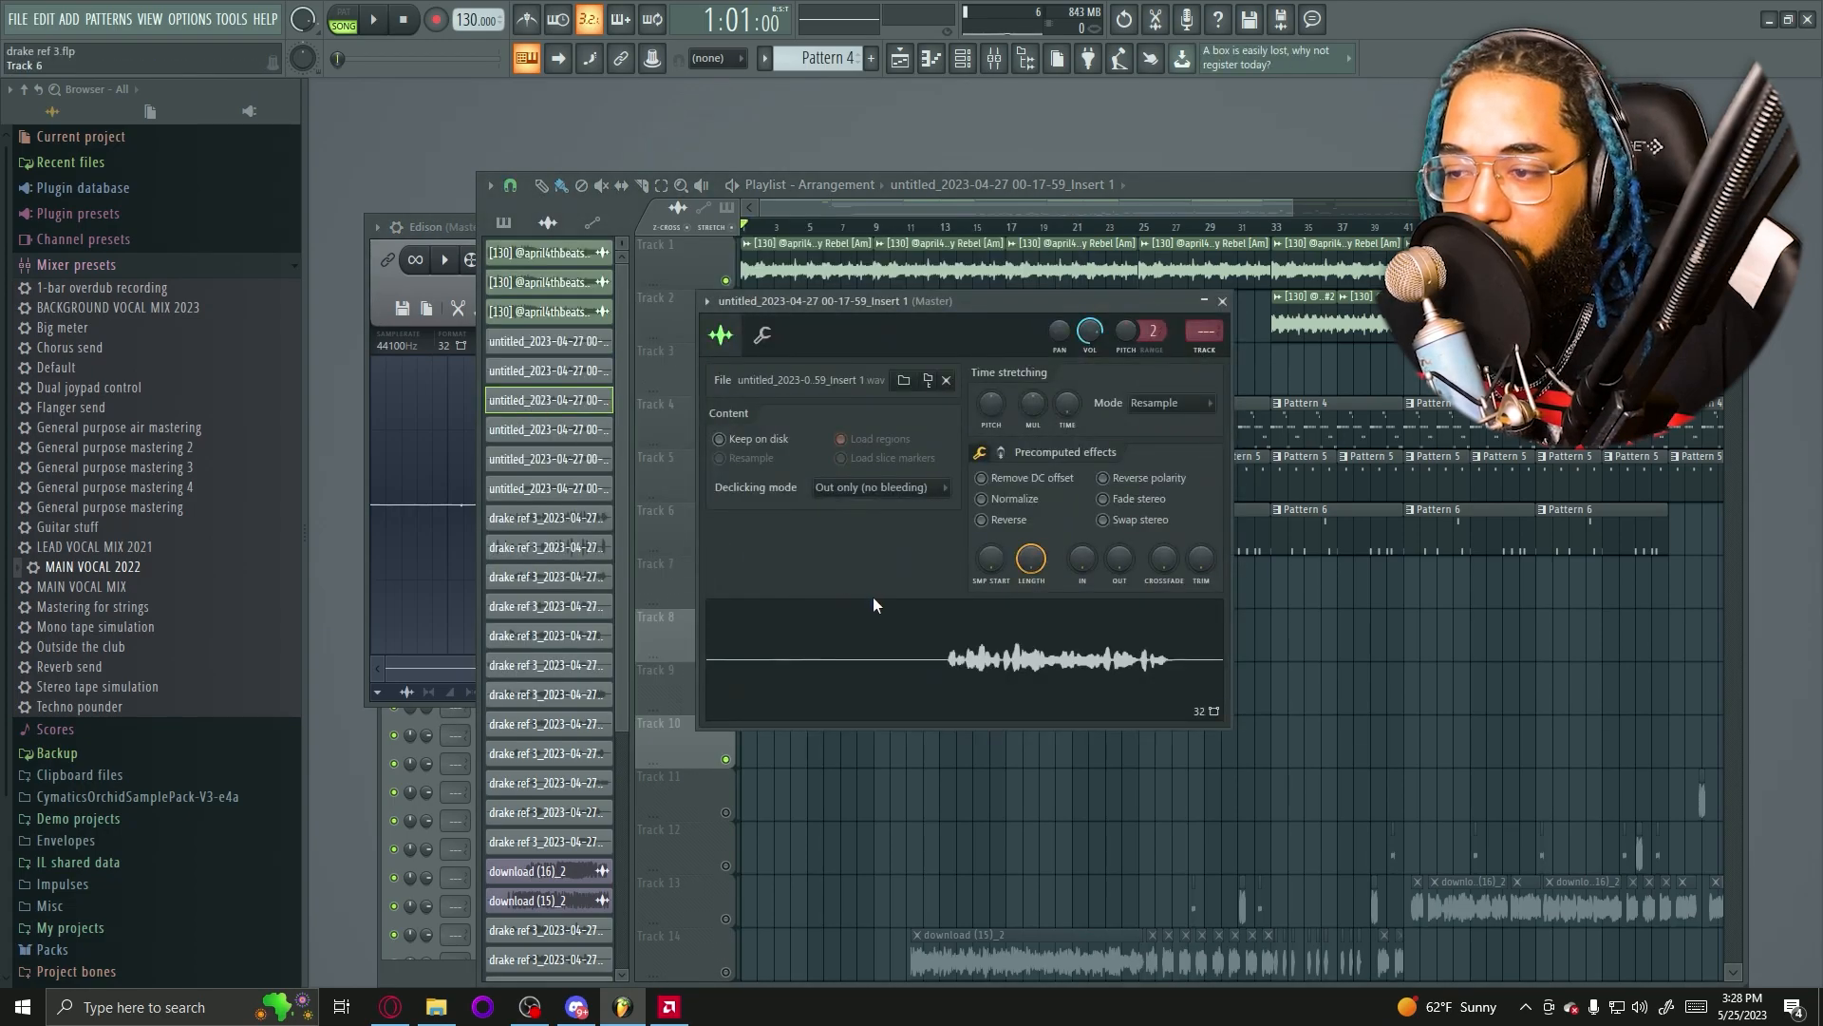
pyautogui.rightClick(893, 638)
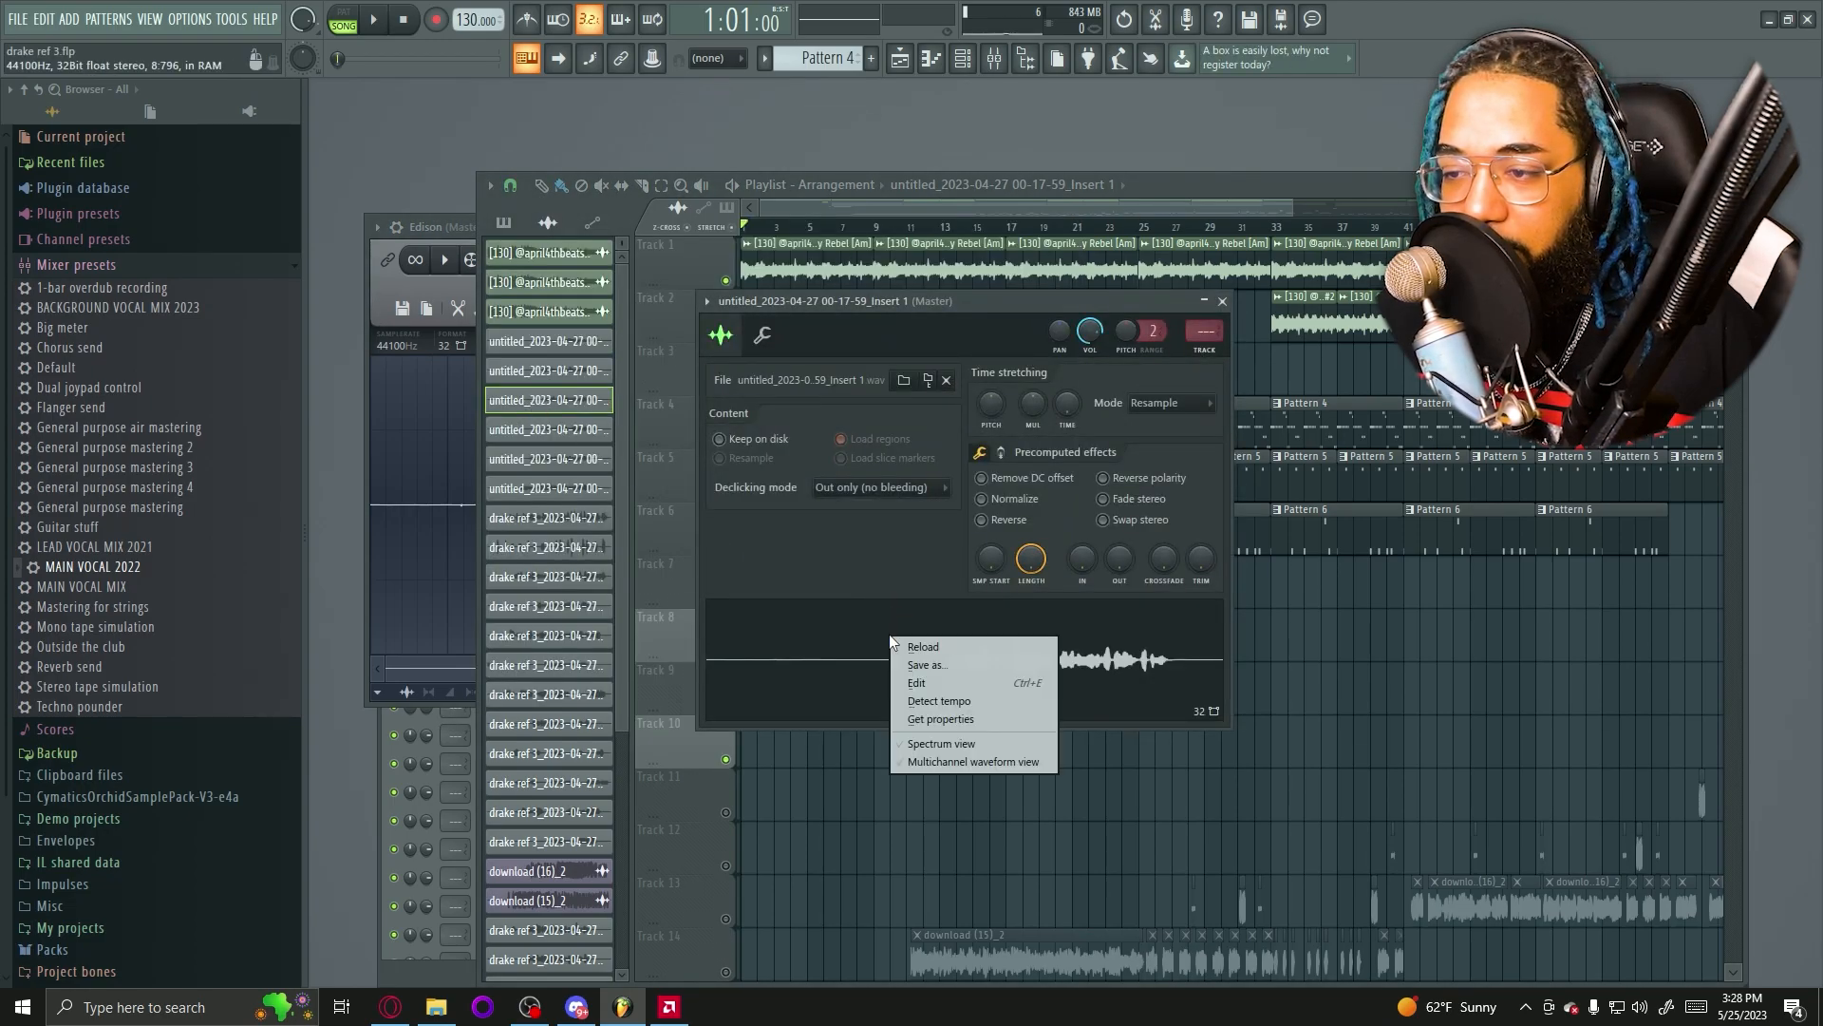
pyautogui.click(921, 682)
pyautogui.moveTo(692, 511); pyautogui.dragTo(867, 567)
pyautogui.press('space')
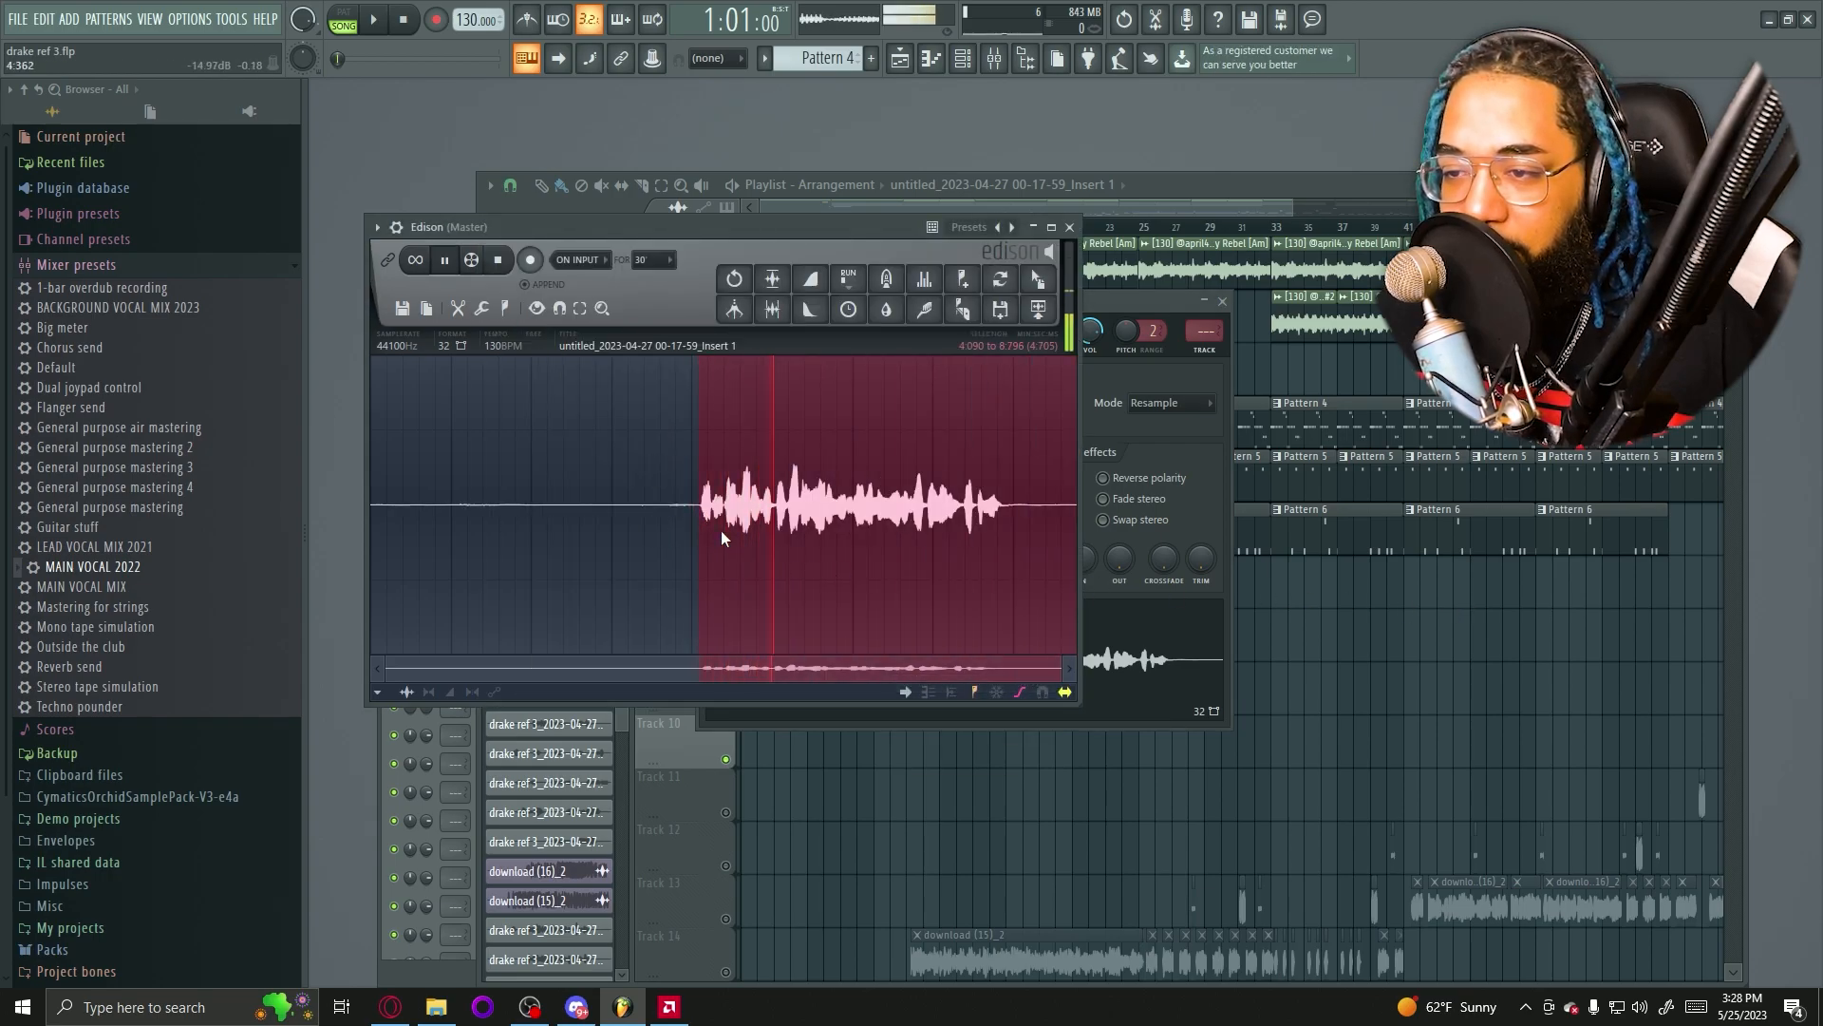
pyautogui.click(453, 265)
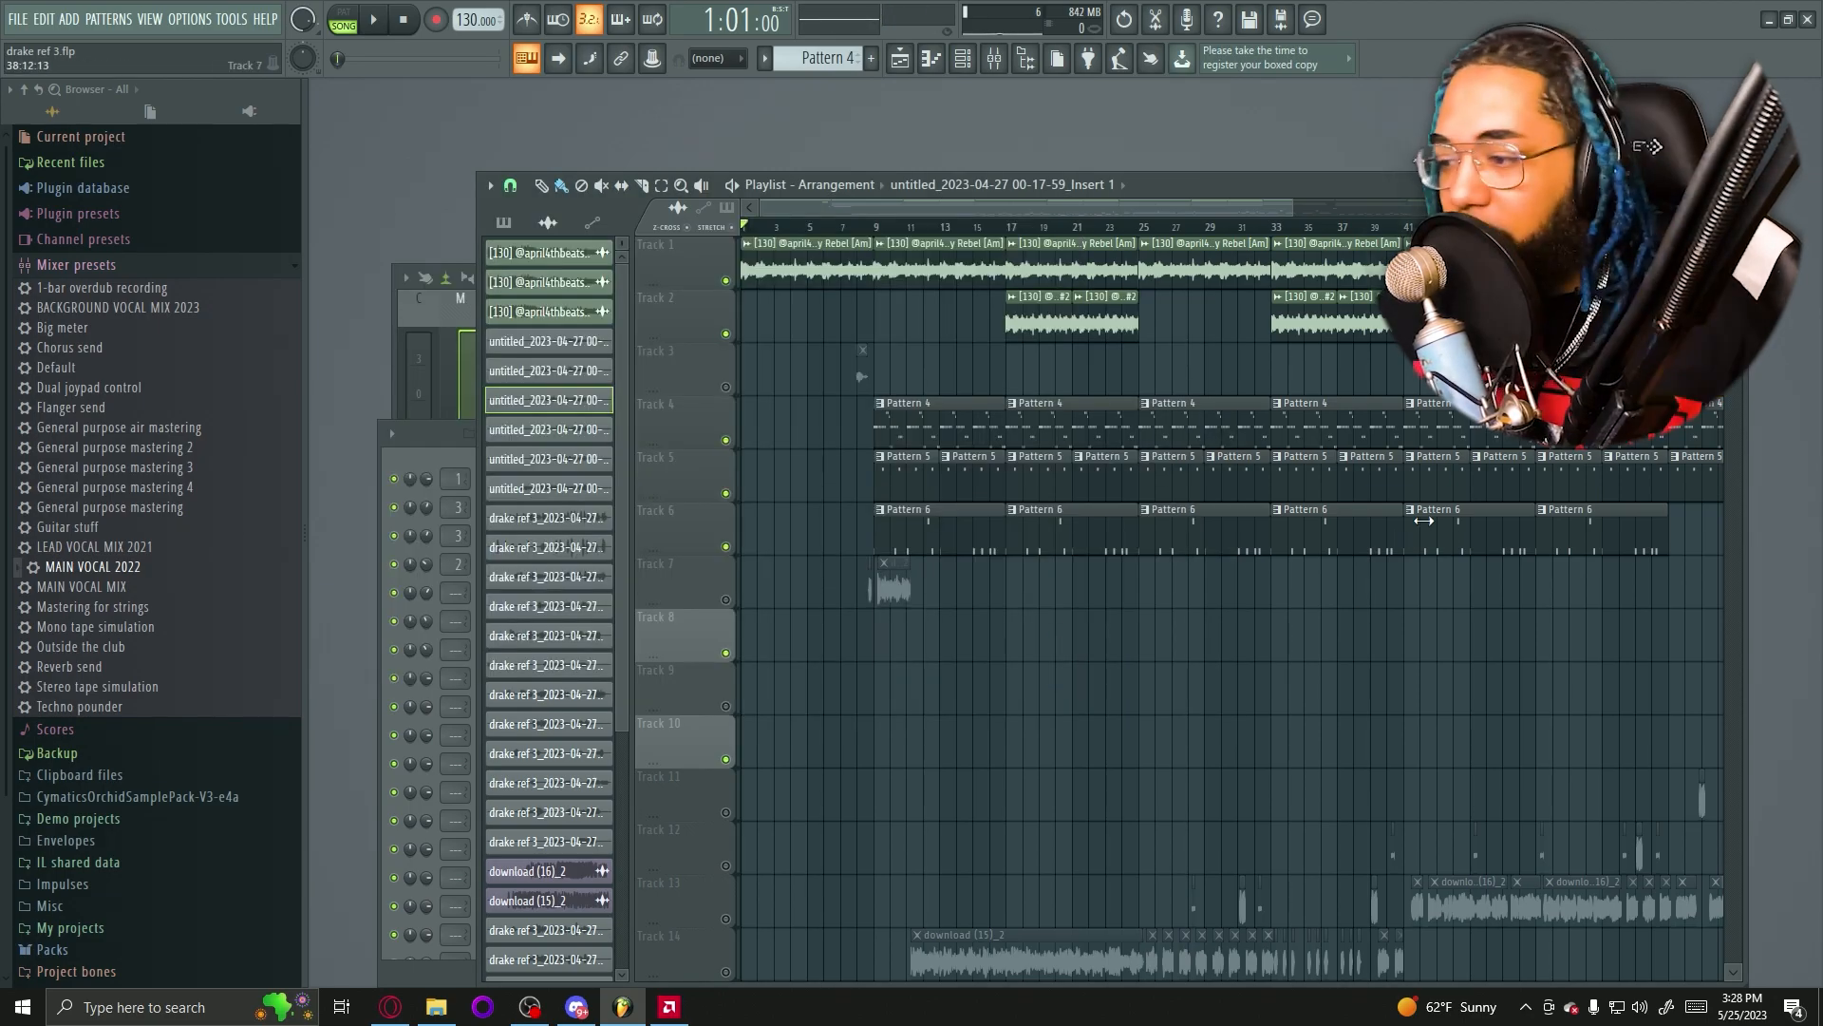
pyautogui.click(592, 528)
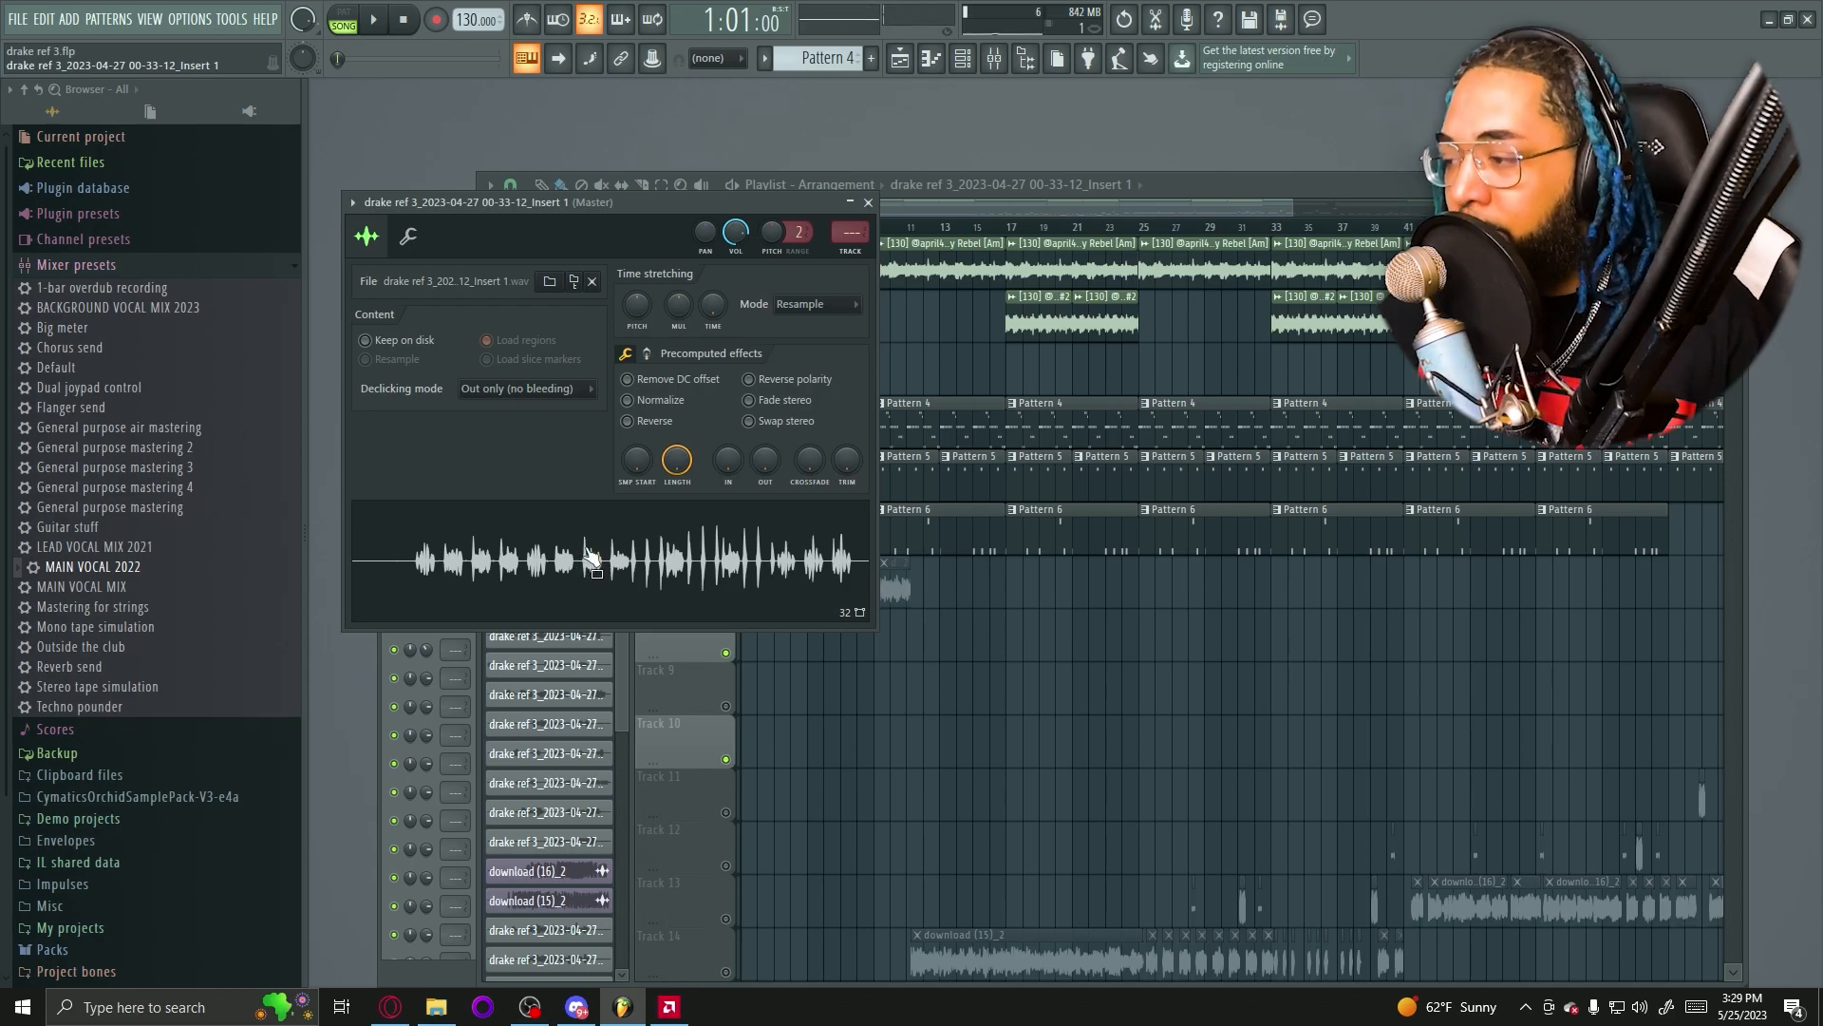
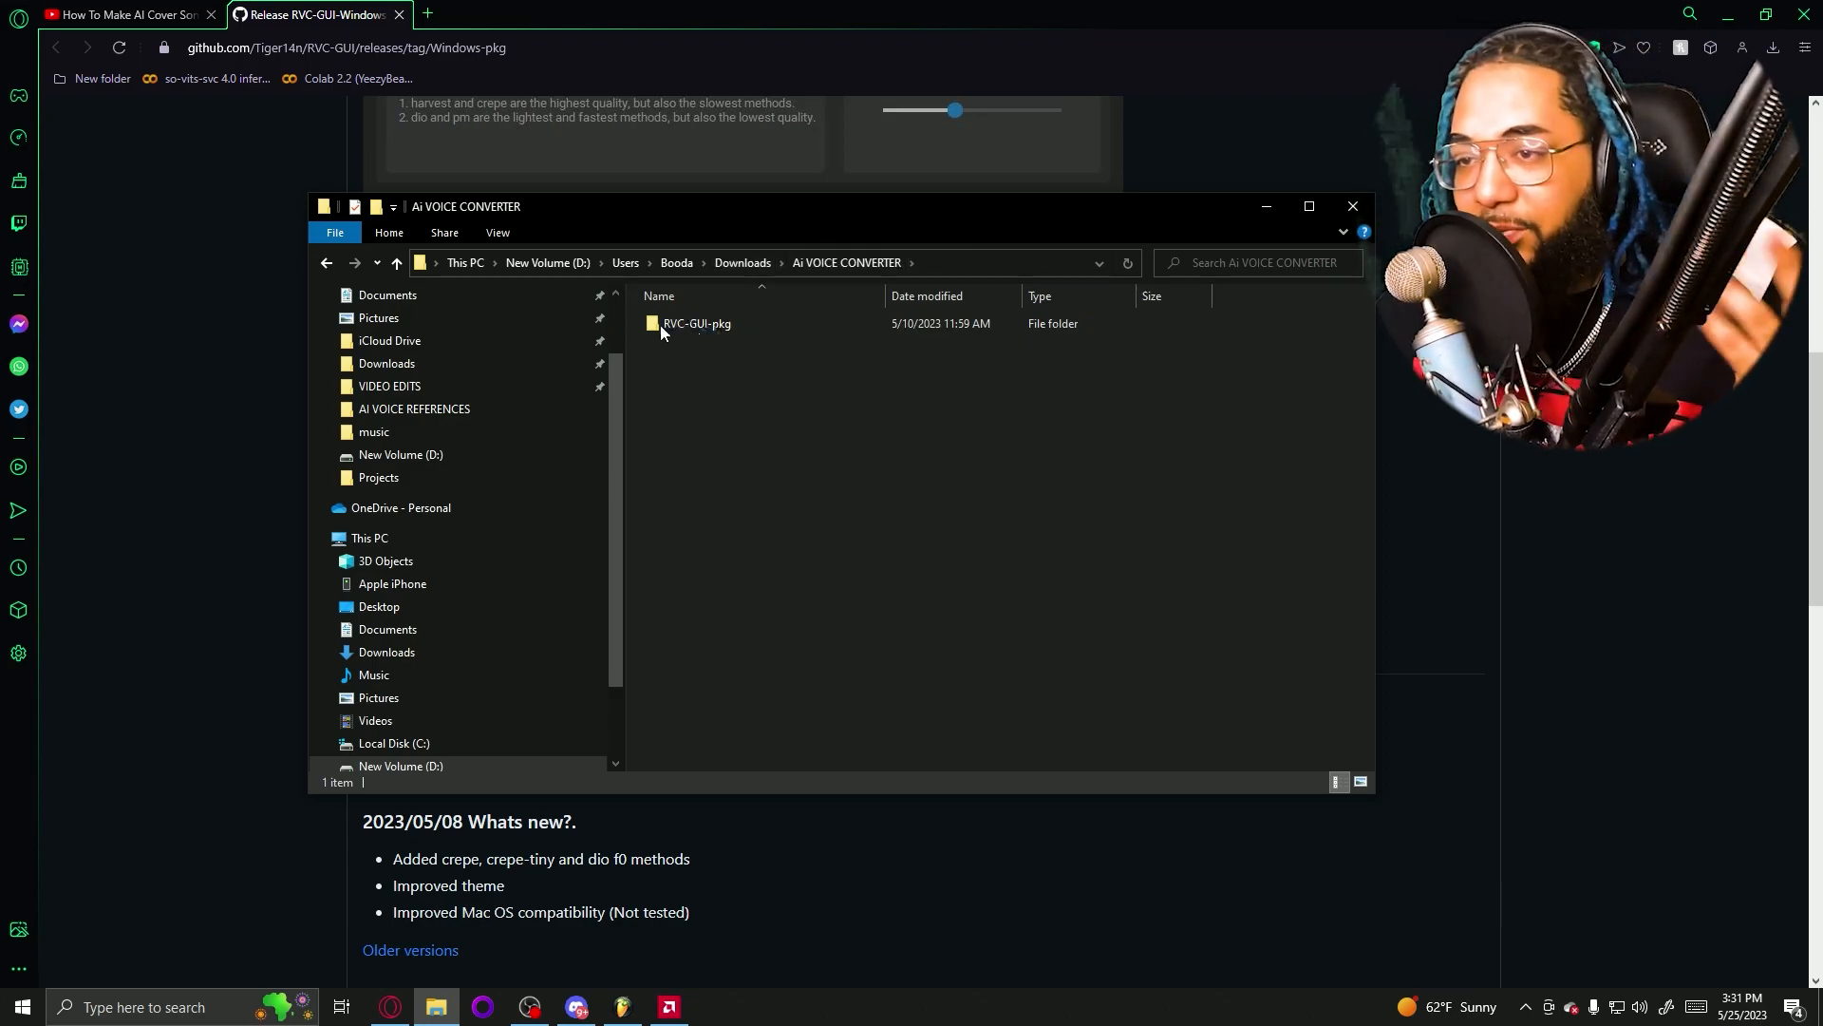
# Launch RVC-GUI.bat from the RVC-GUI-pkg folder and move the converter window clear for use
pyautogui.doubleClick(732, 324)
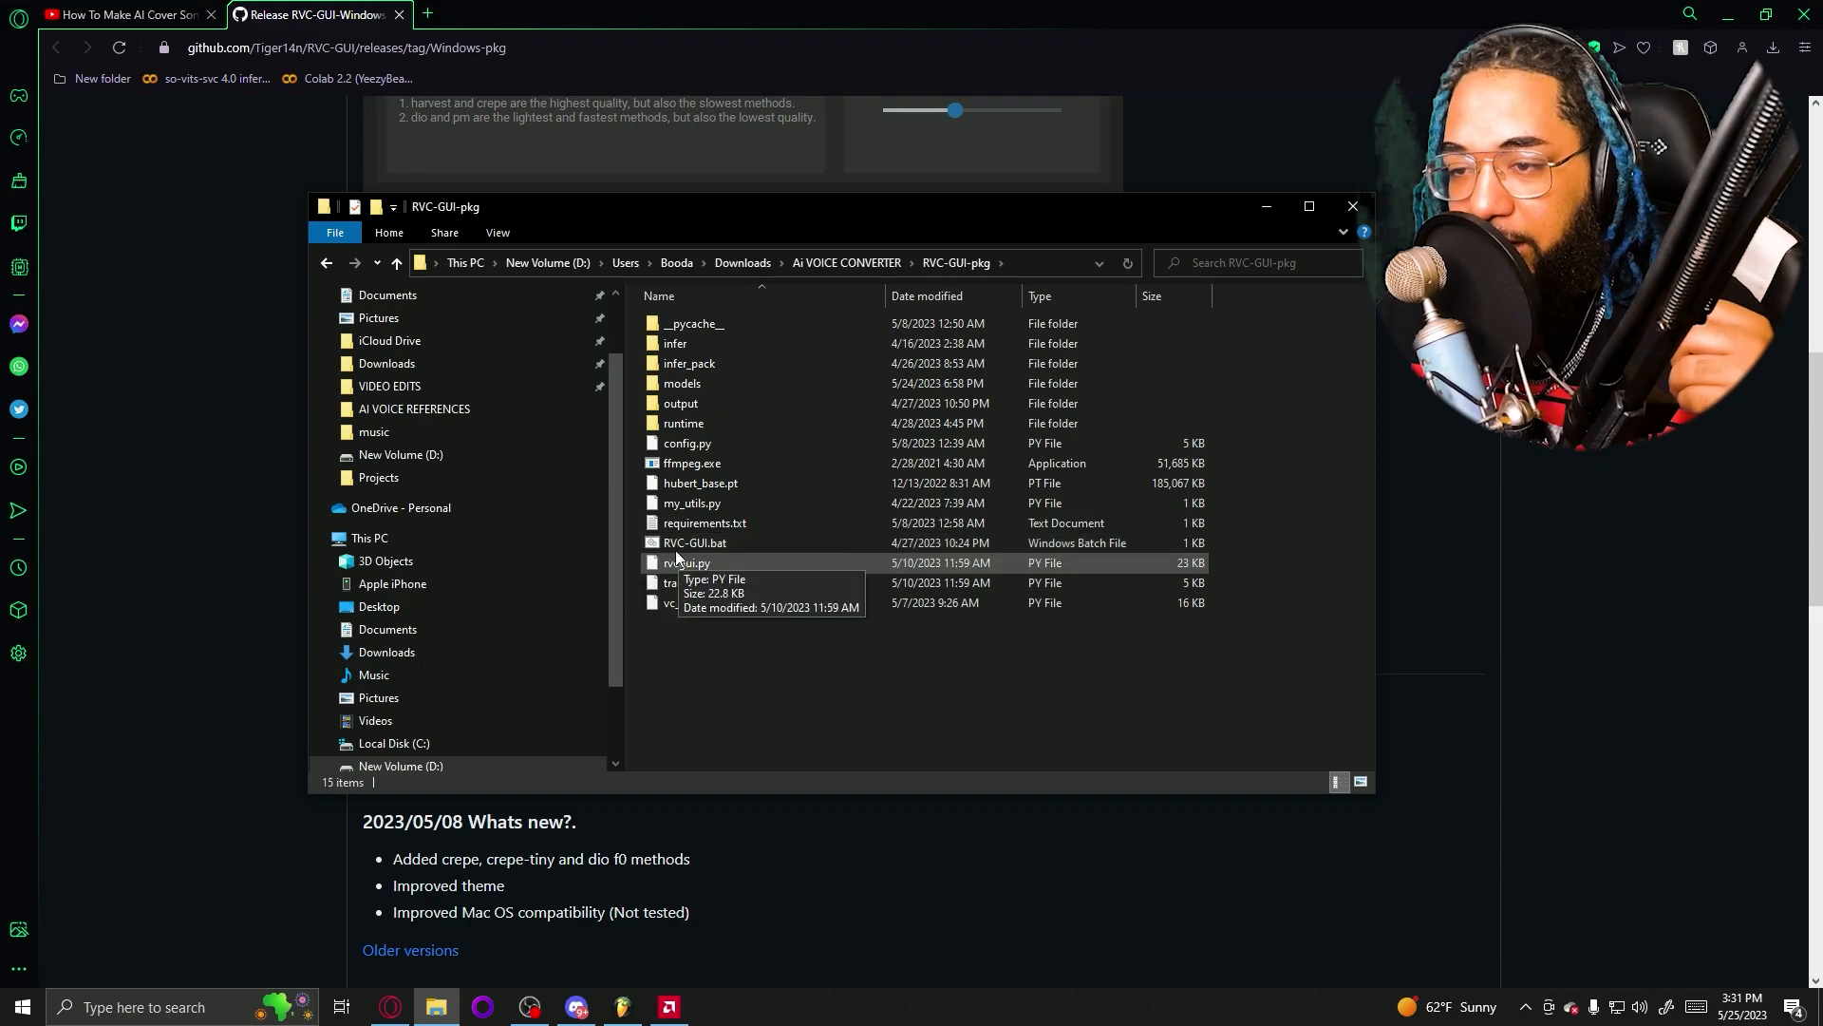
pyautogui.doubleClick(727, 544)
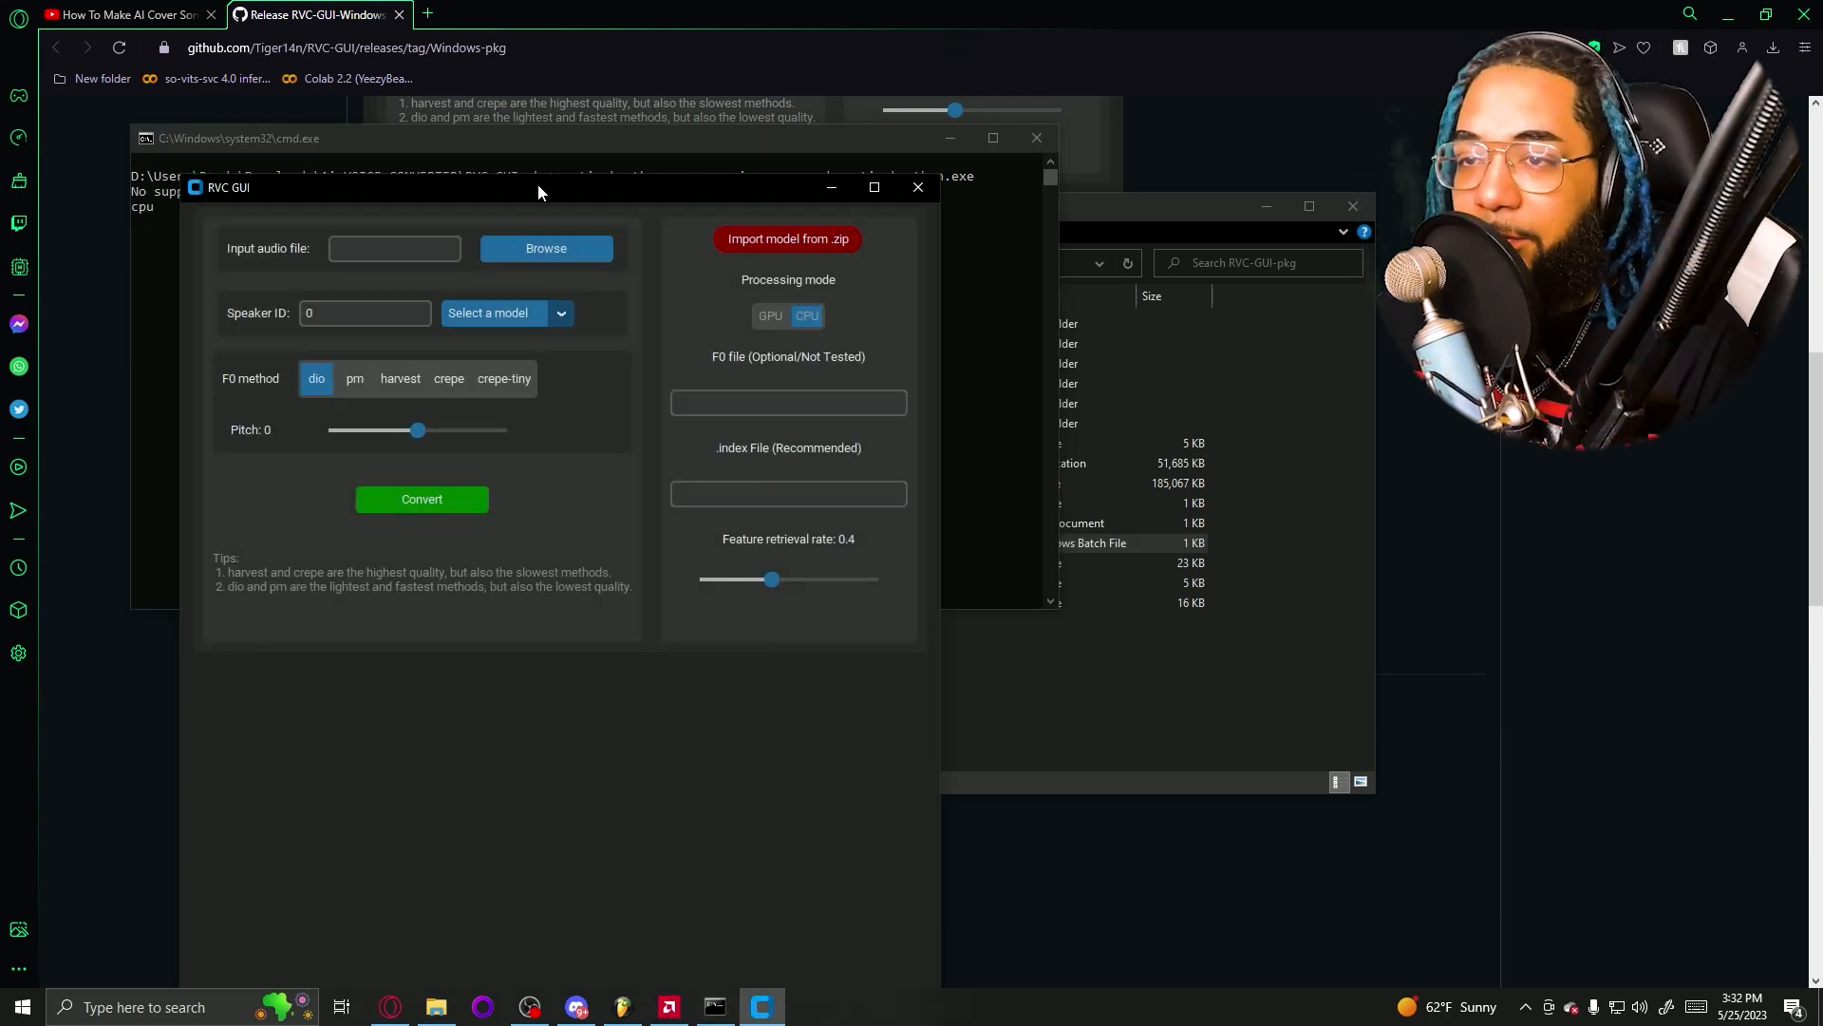
pyautogui.moveTo(537, 185); pyautogui.dragTo(570, 124)
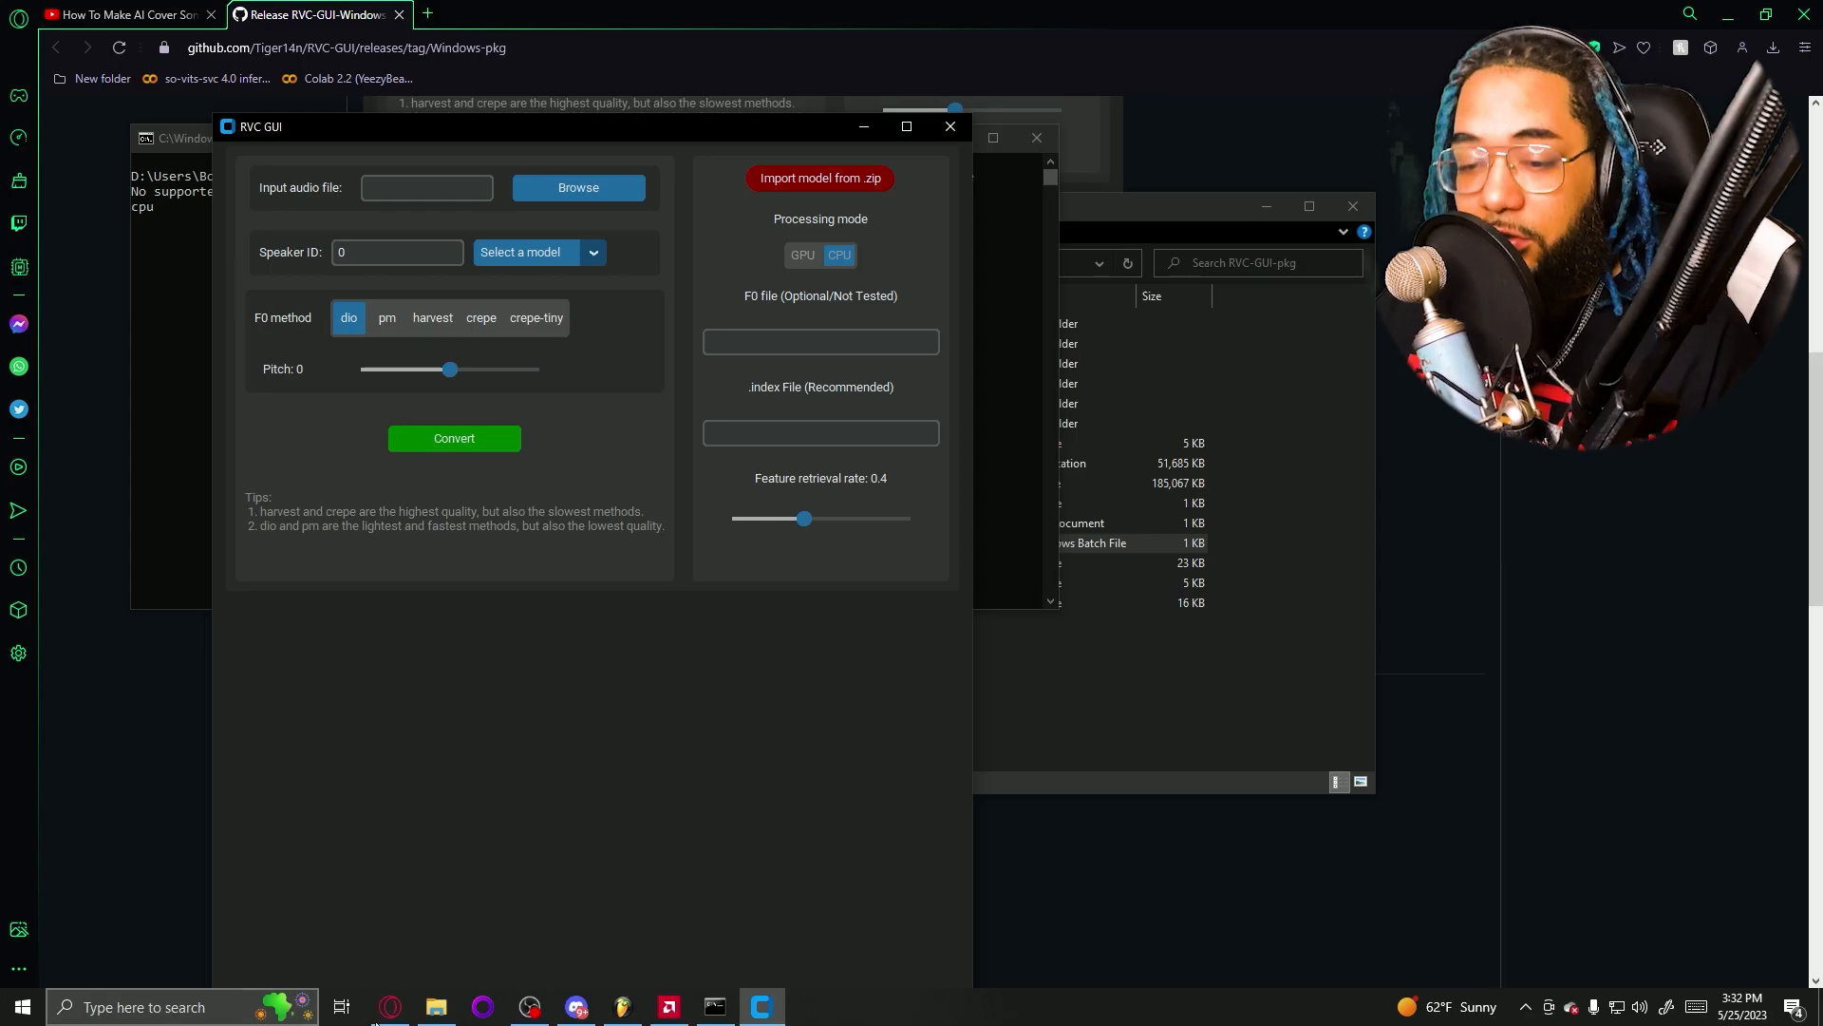
# Switch to Discord and search the AI HUB voice-models channel for "drake", examining the matching model posts
pyautogui.click(582, 1012)
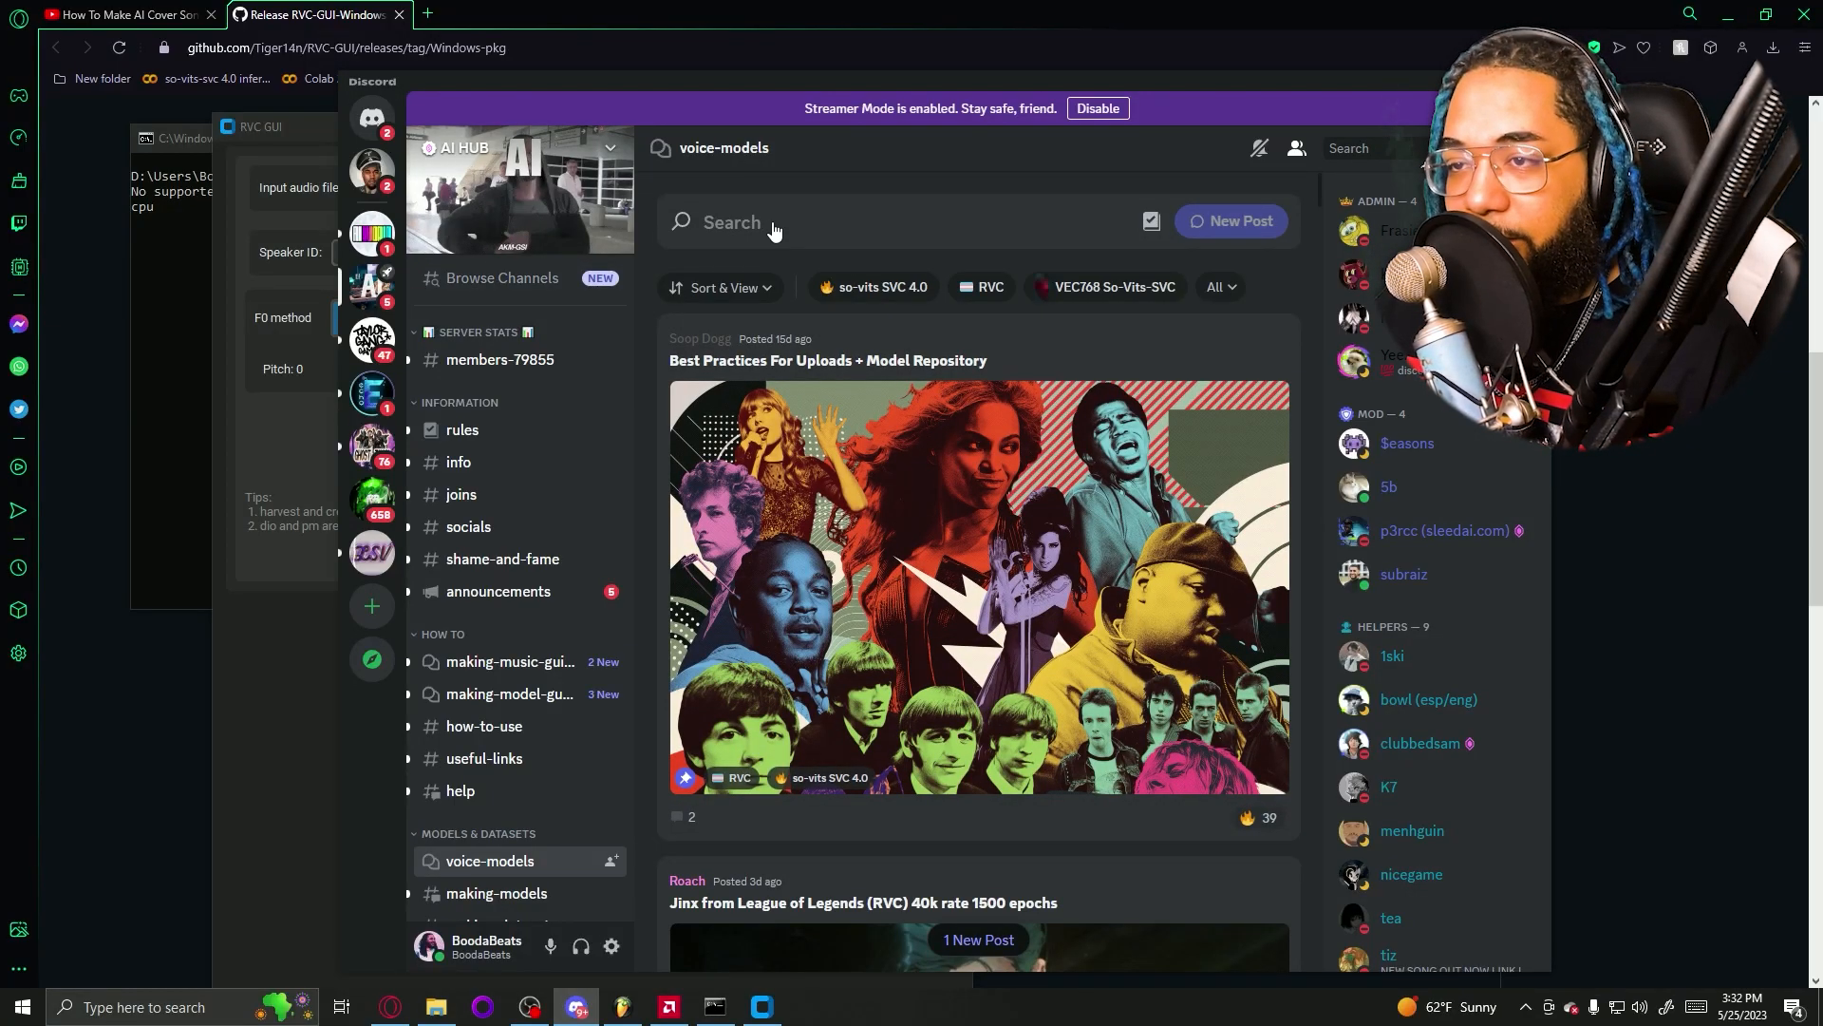
pyautogui.moveTo(494, 866)
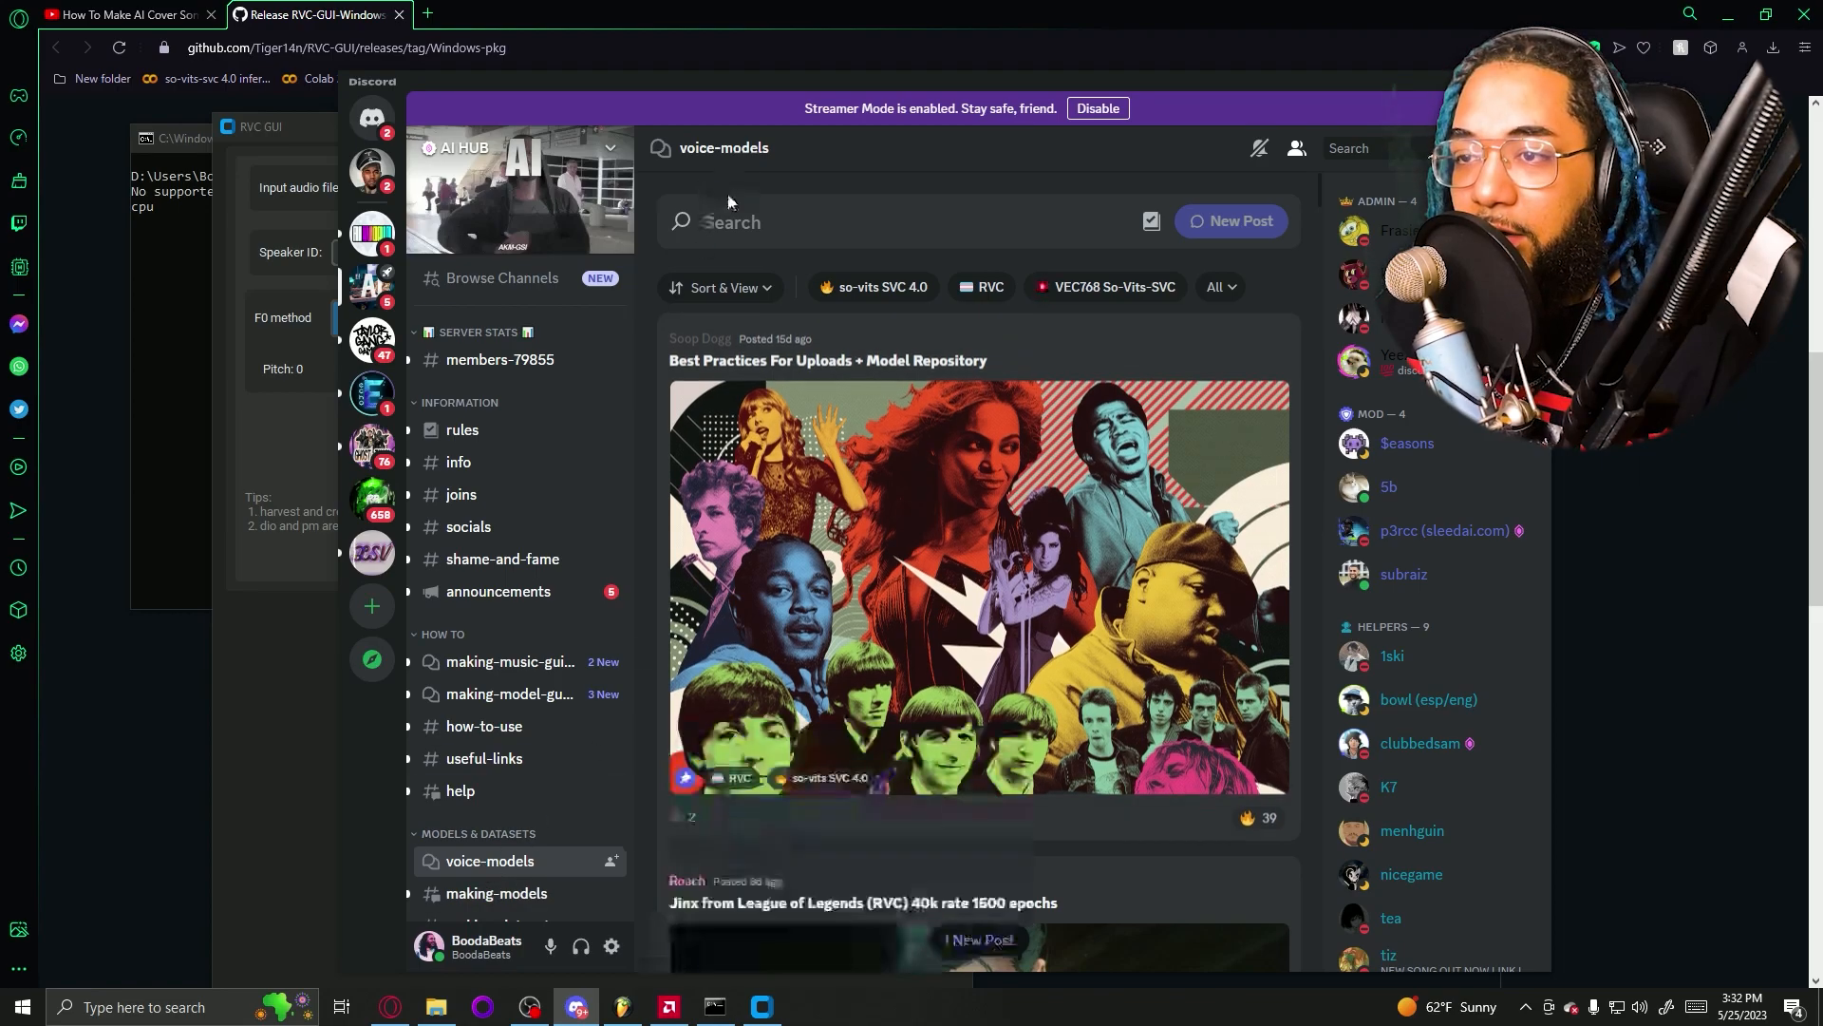
pyautogui.click(759, 236)
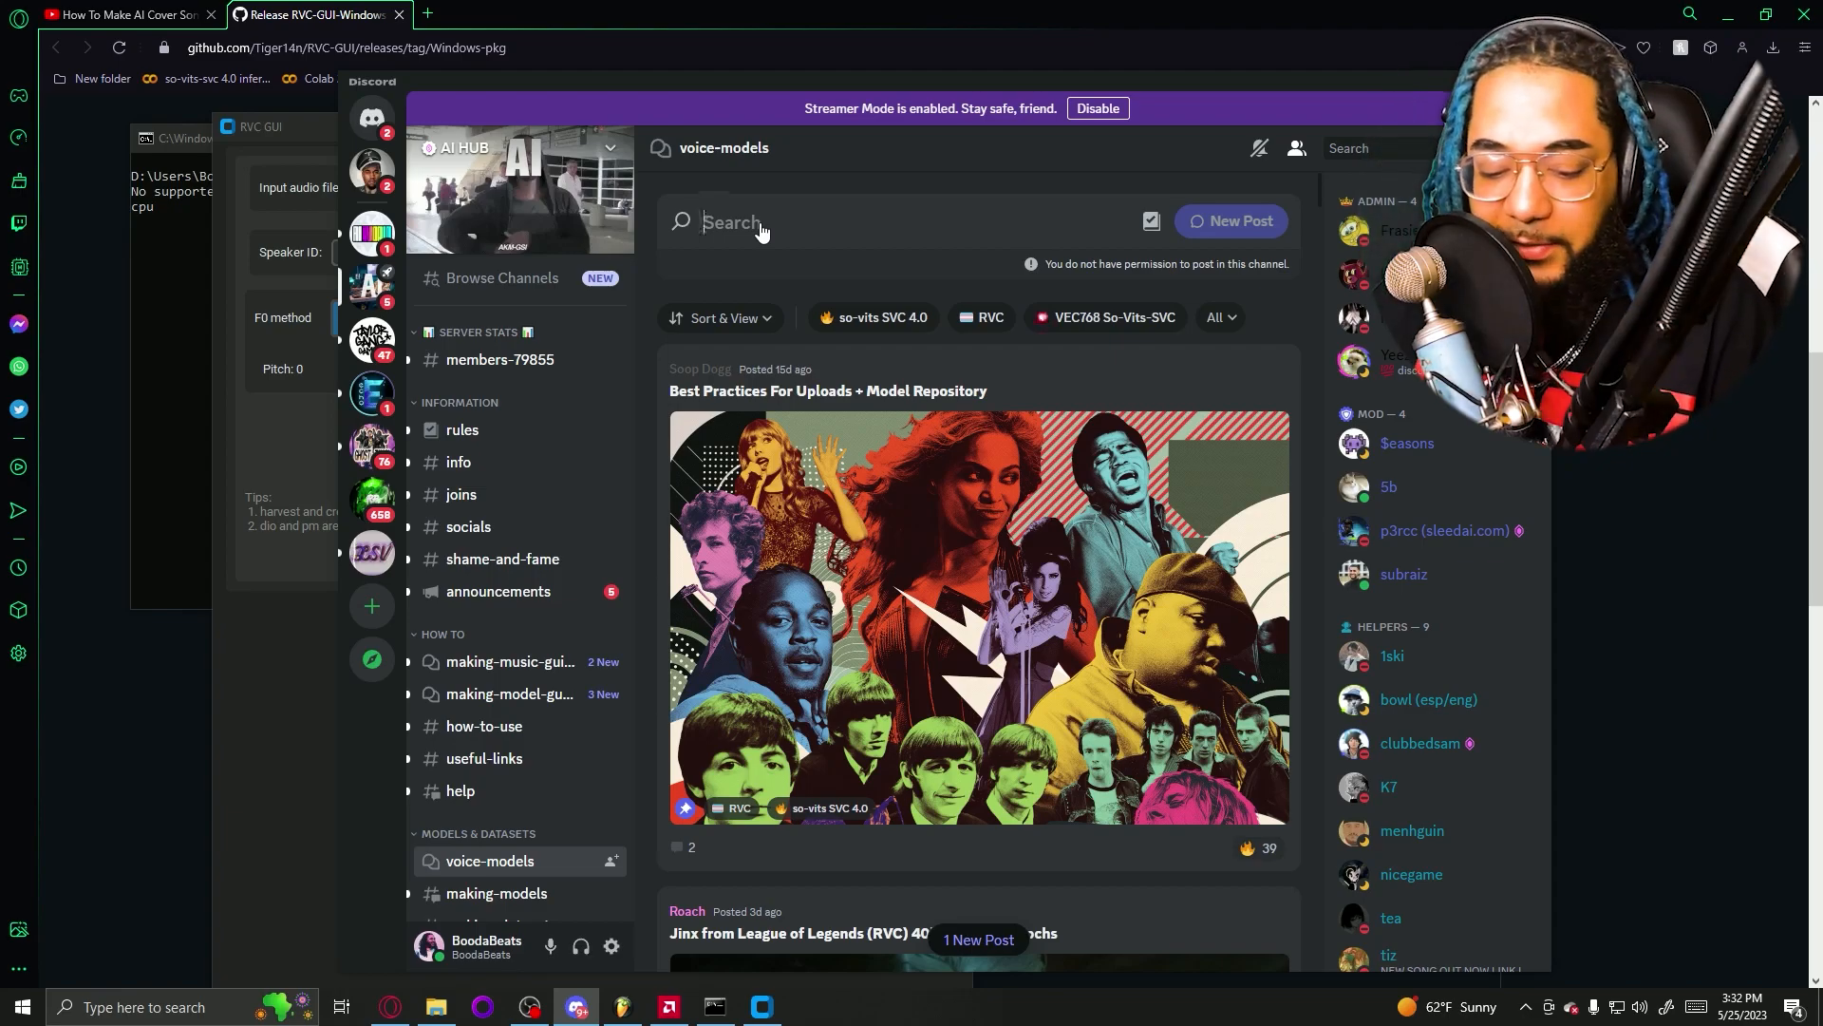
pyautogui.write('drake')
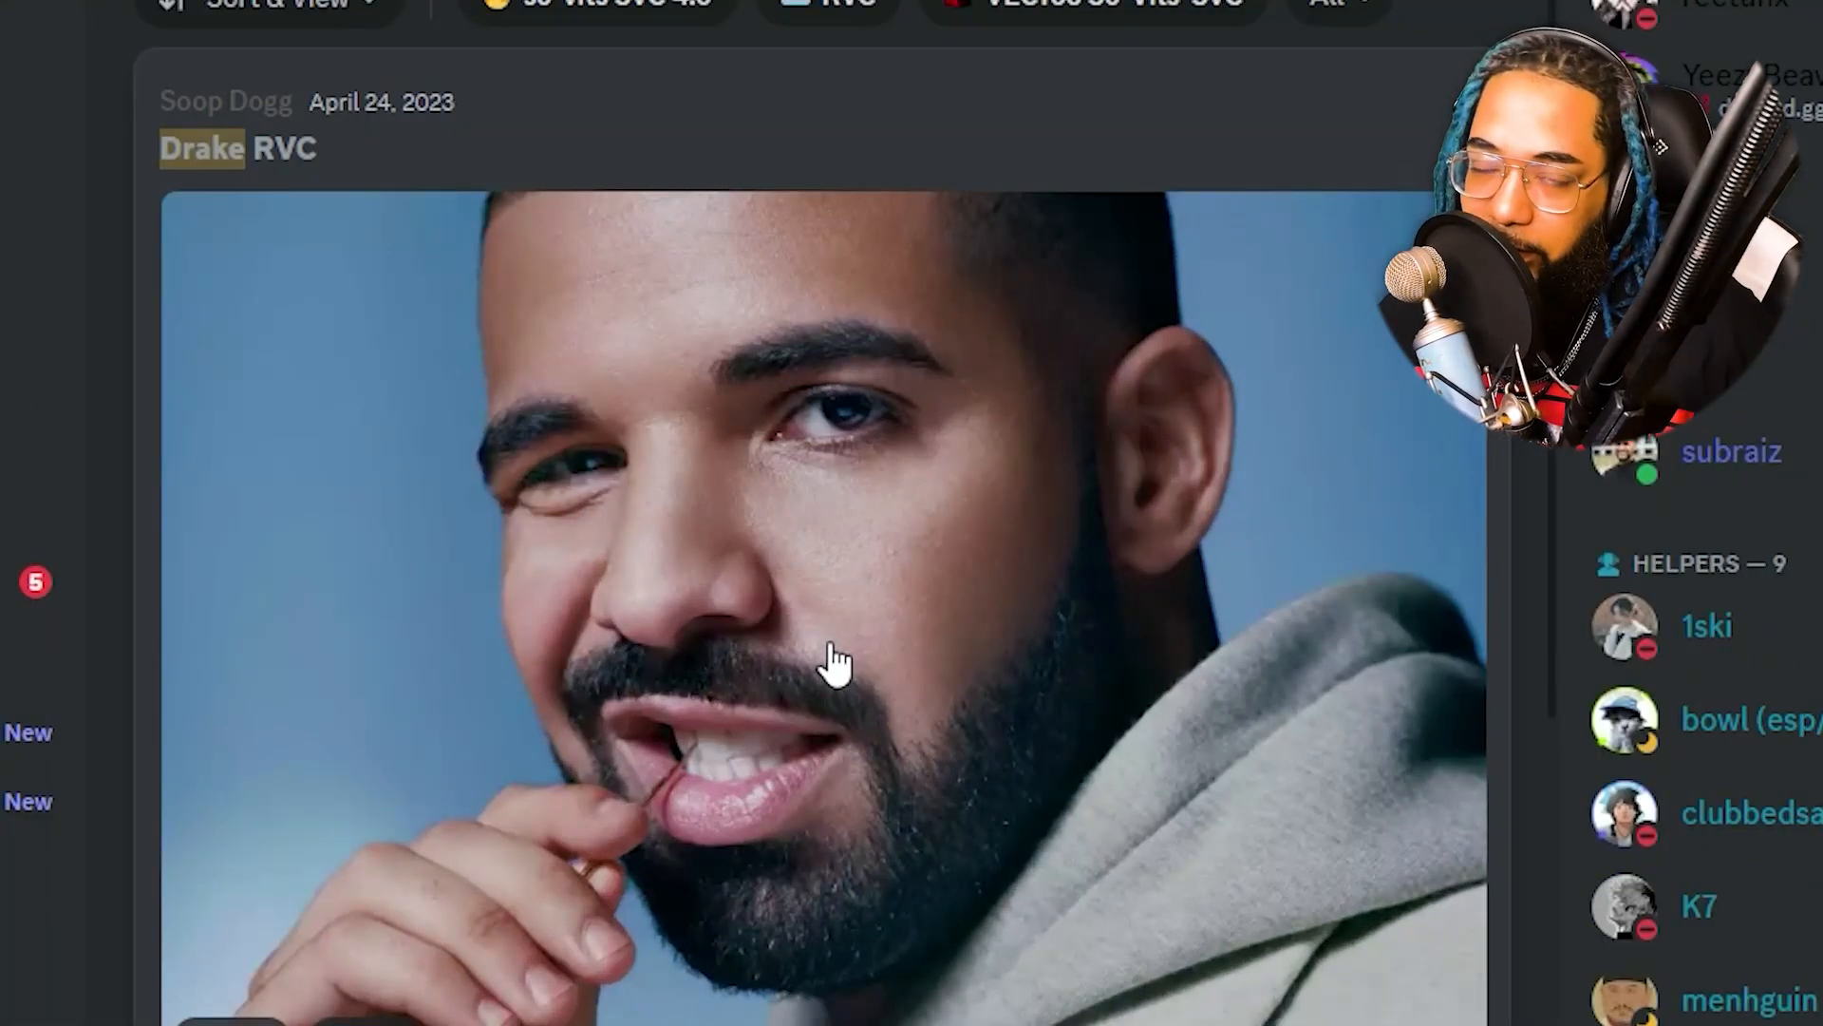
pyautogui.scroll(-2, 956, 638)
pyautogui.scroll(1, 992, 543)
pyautogui.scroll(-1, 1007, 570)
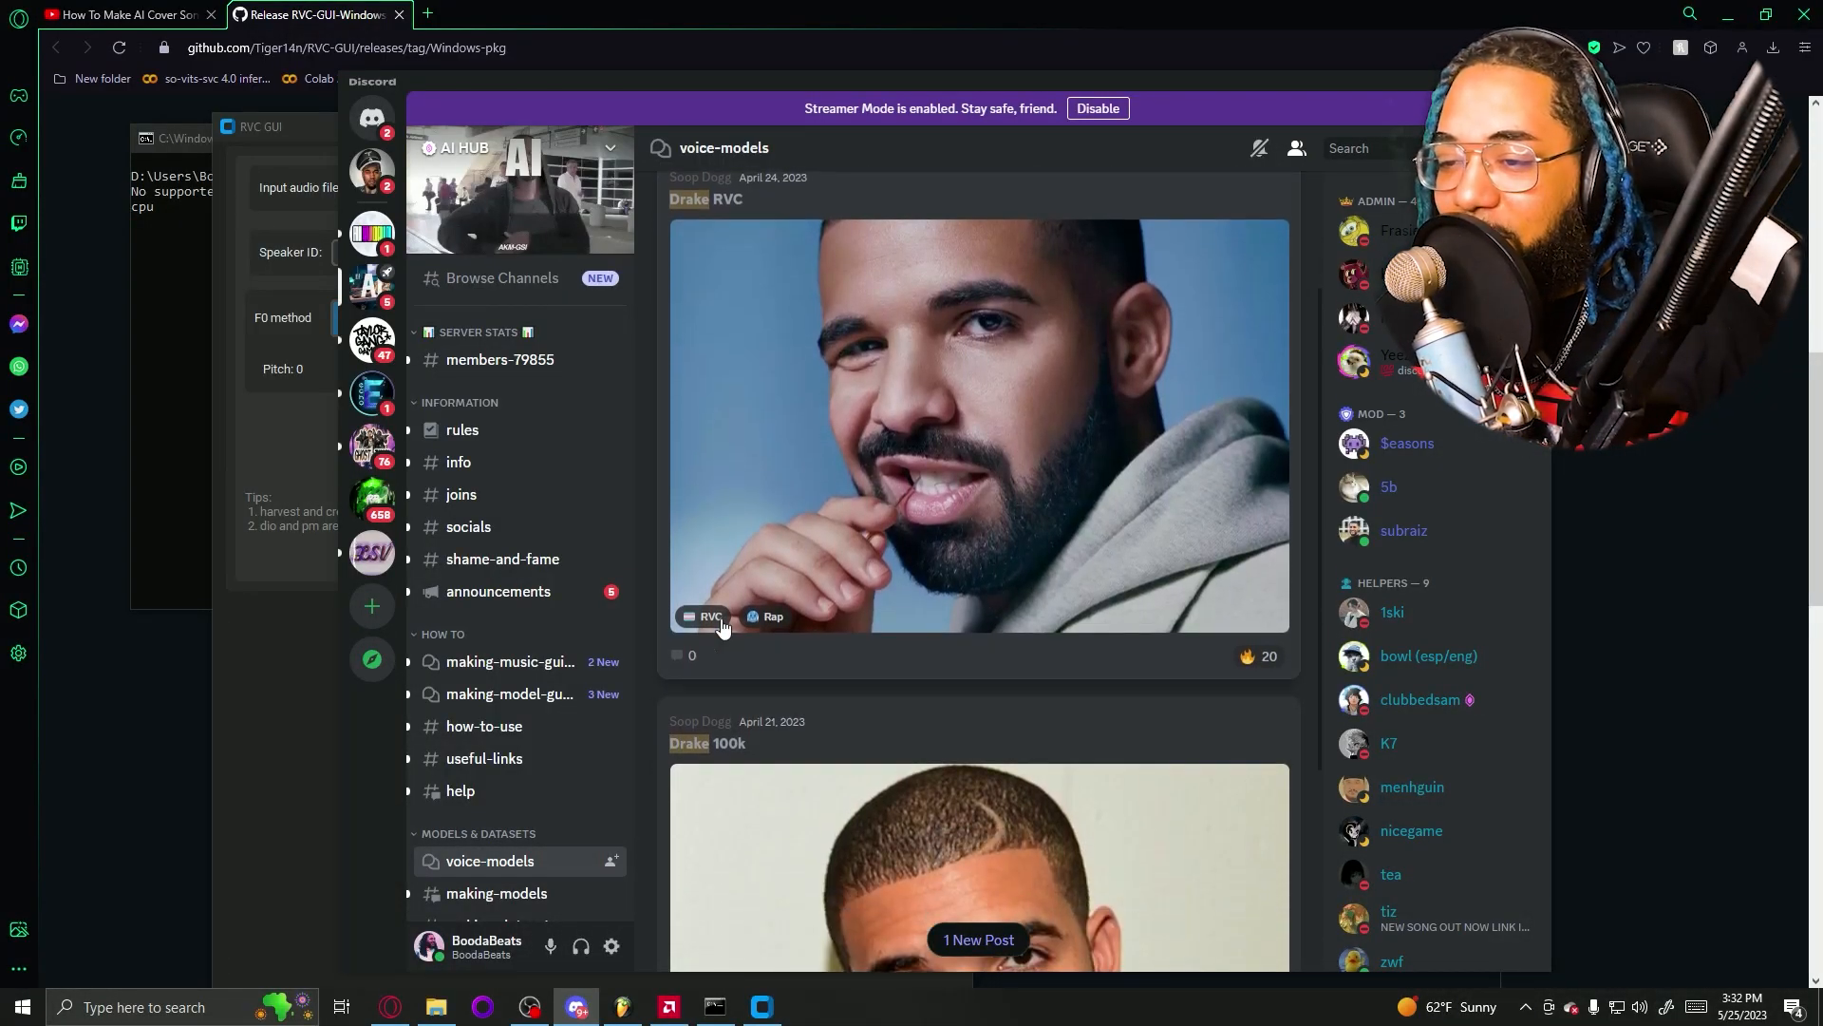
pyautogui.scroll(-3, 978, 618)
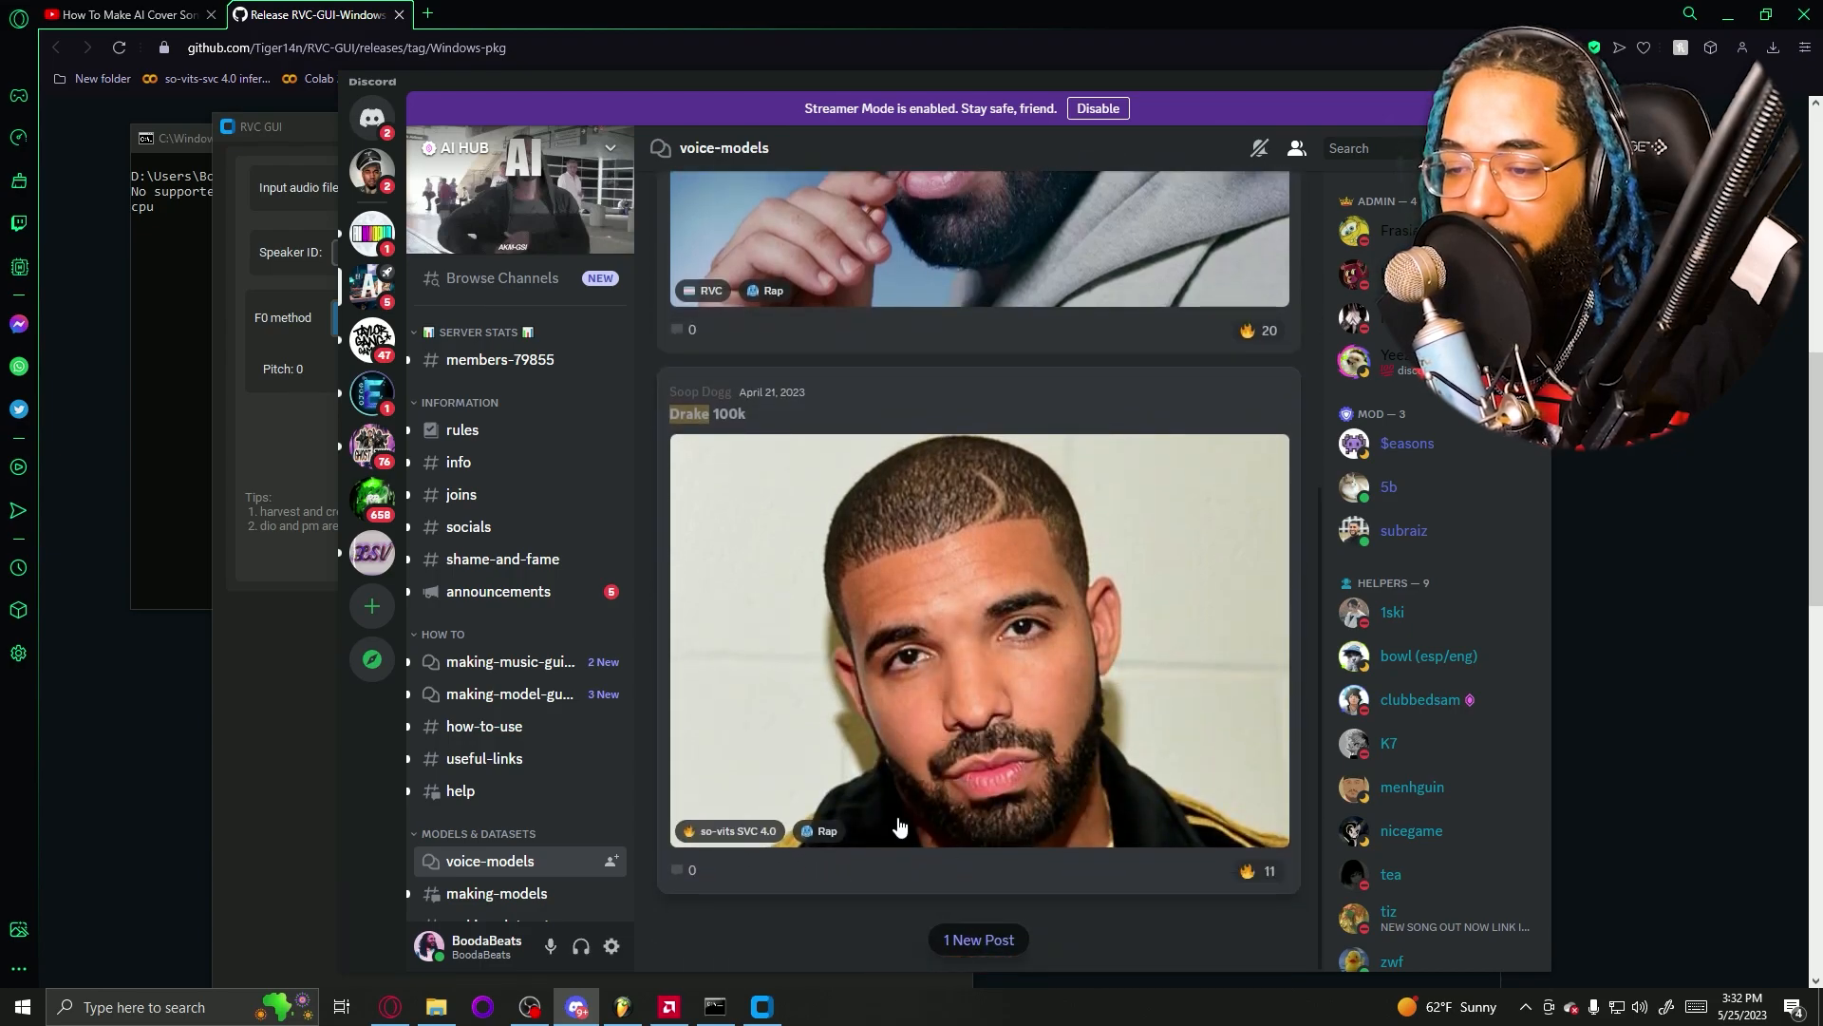
# Open the Drake RVC post and its mega.nz model download link
pyautogui.scroll(5, 903, 825)
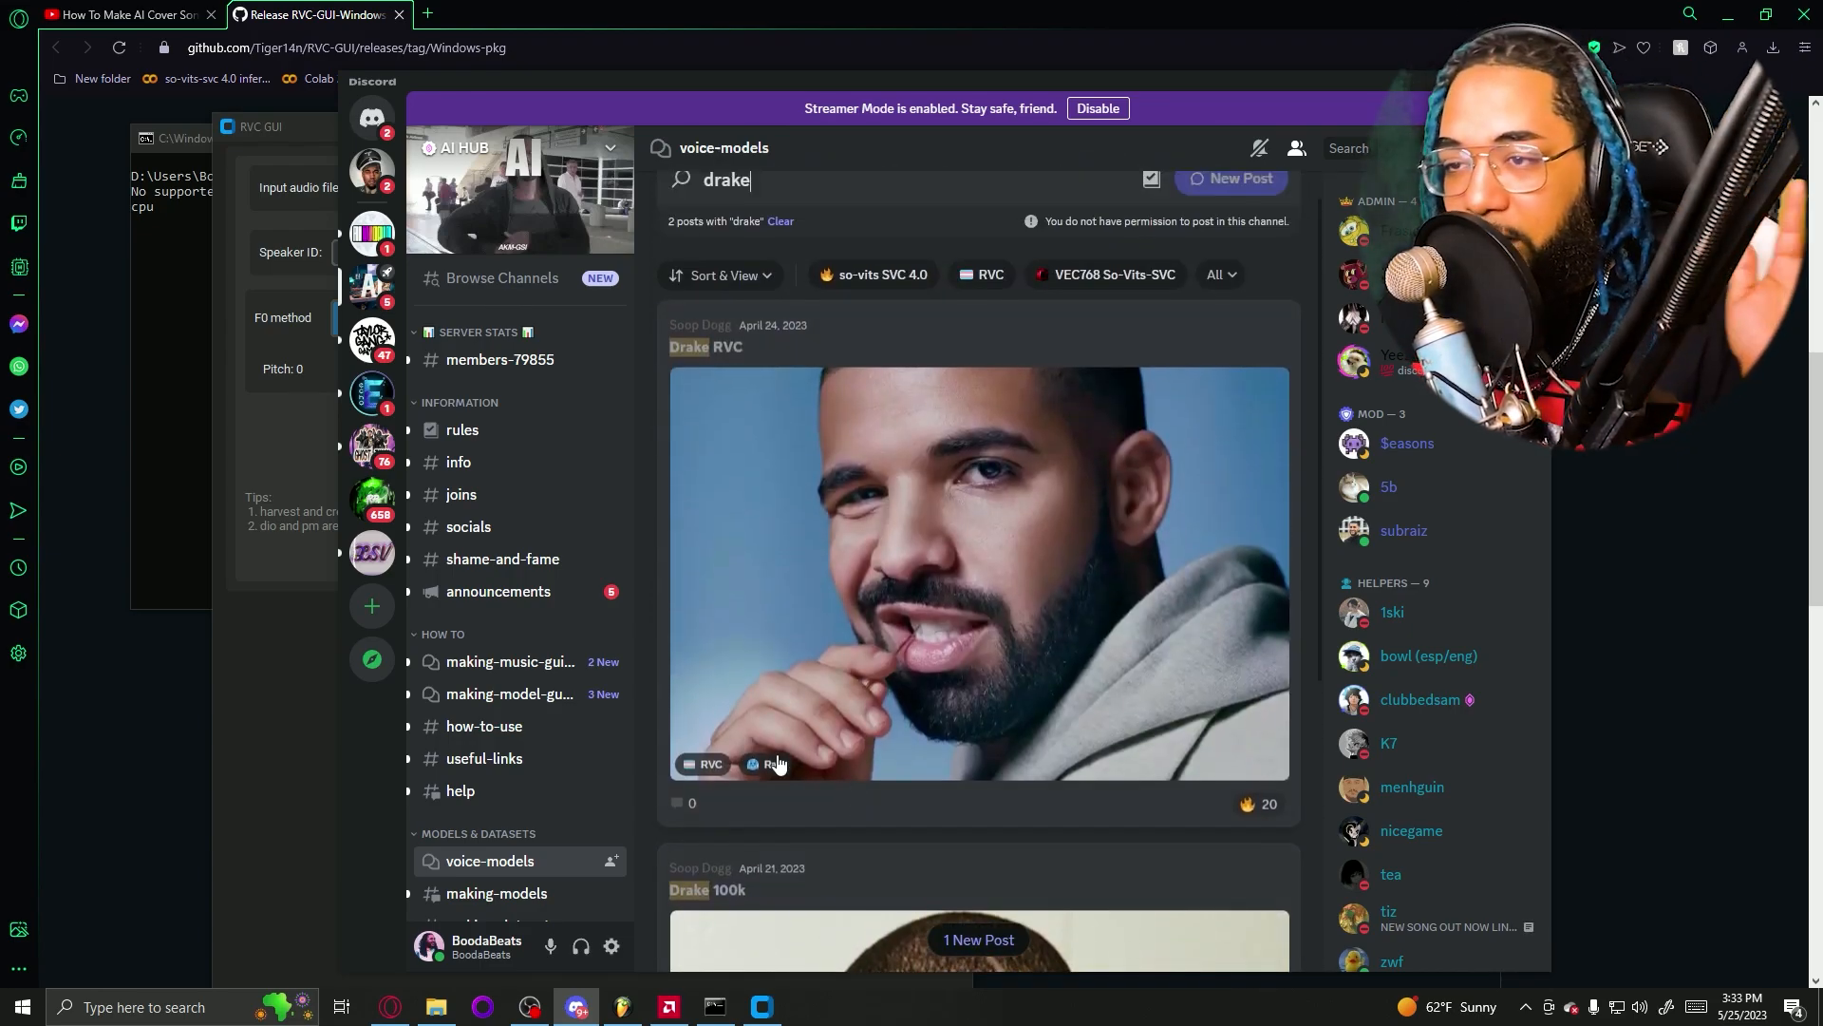
pyautogui.click(935, 615)
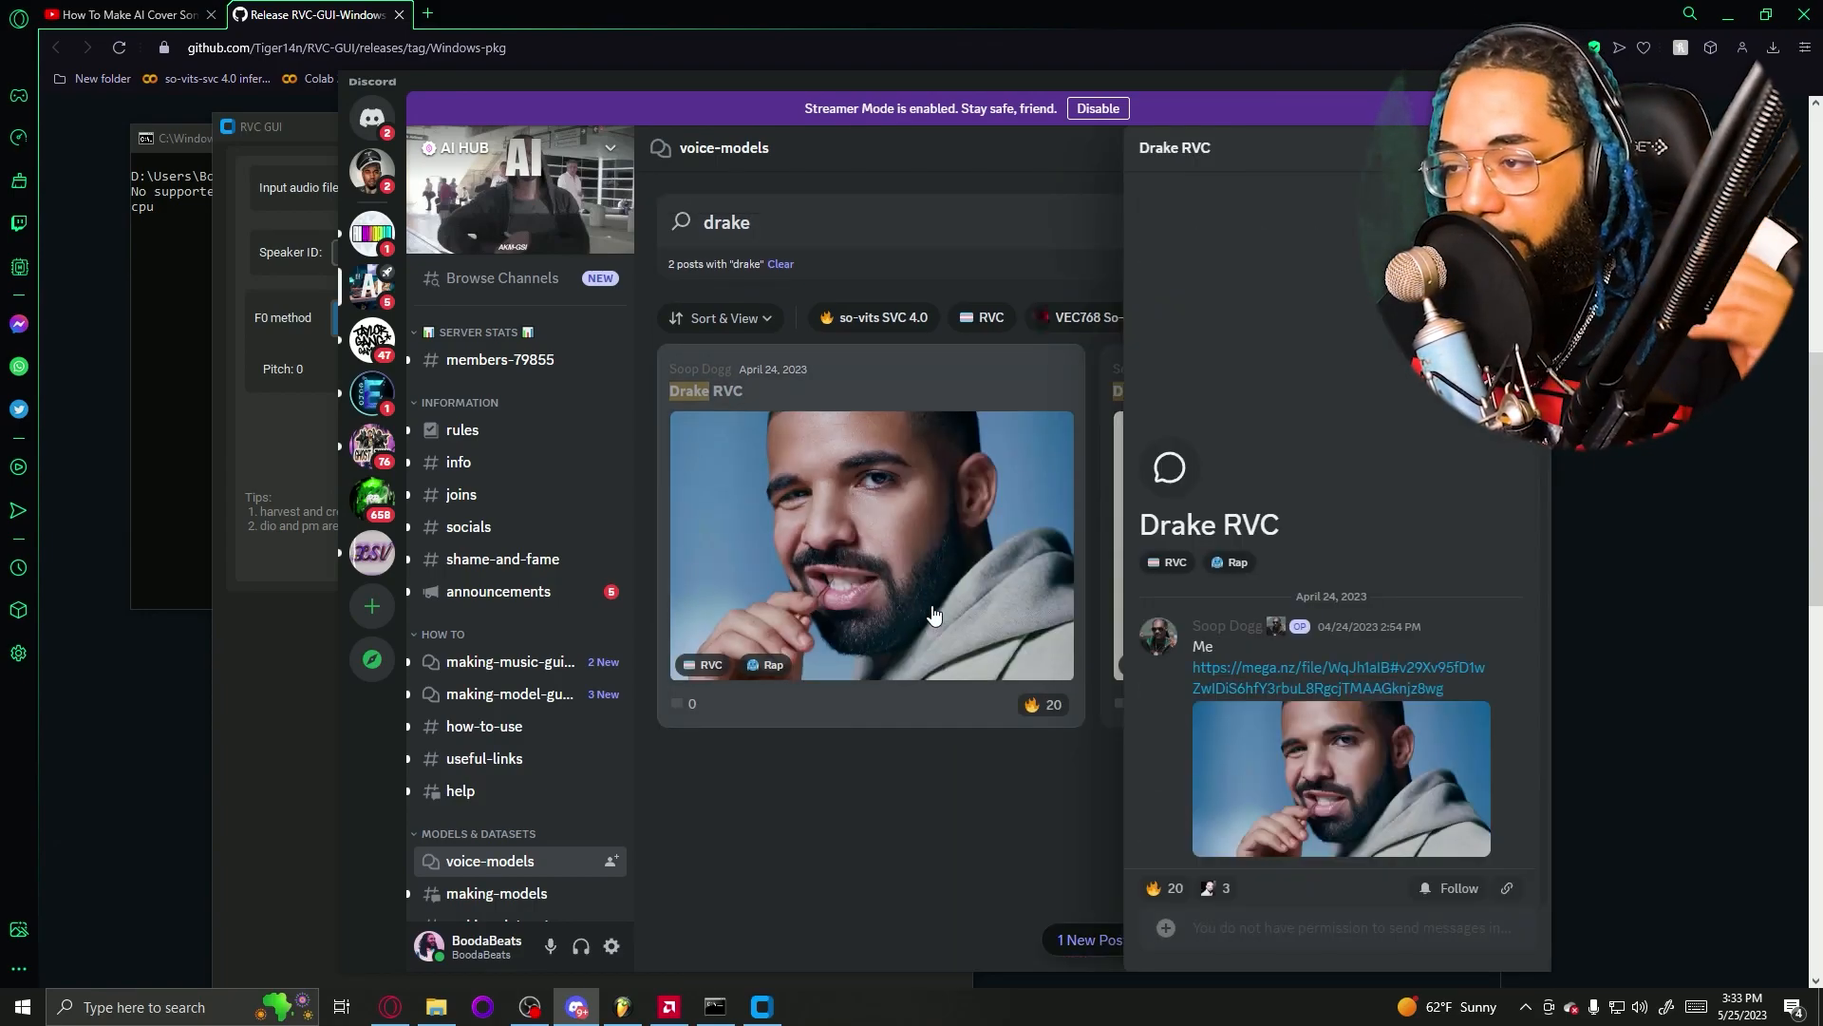
pyautogui.click(1314, 687)
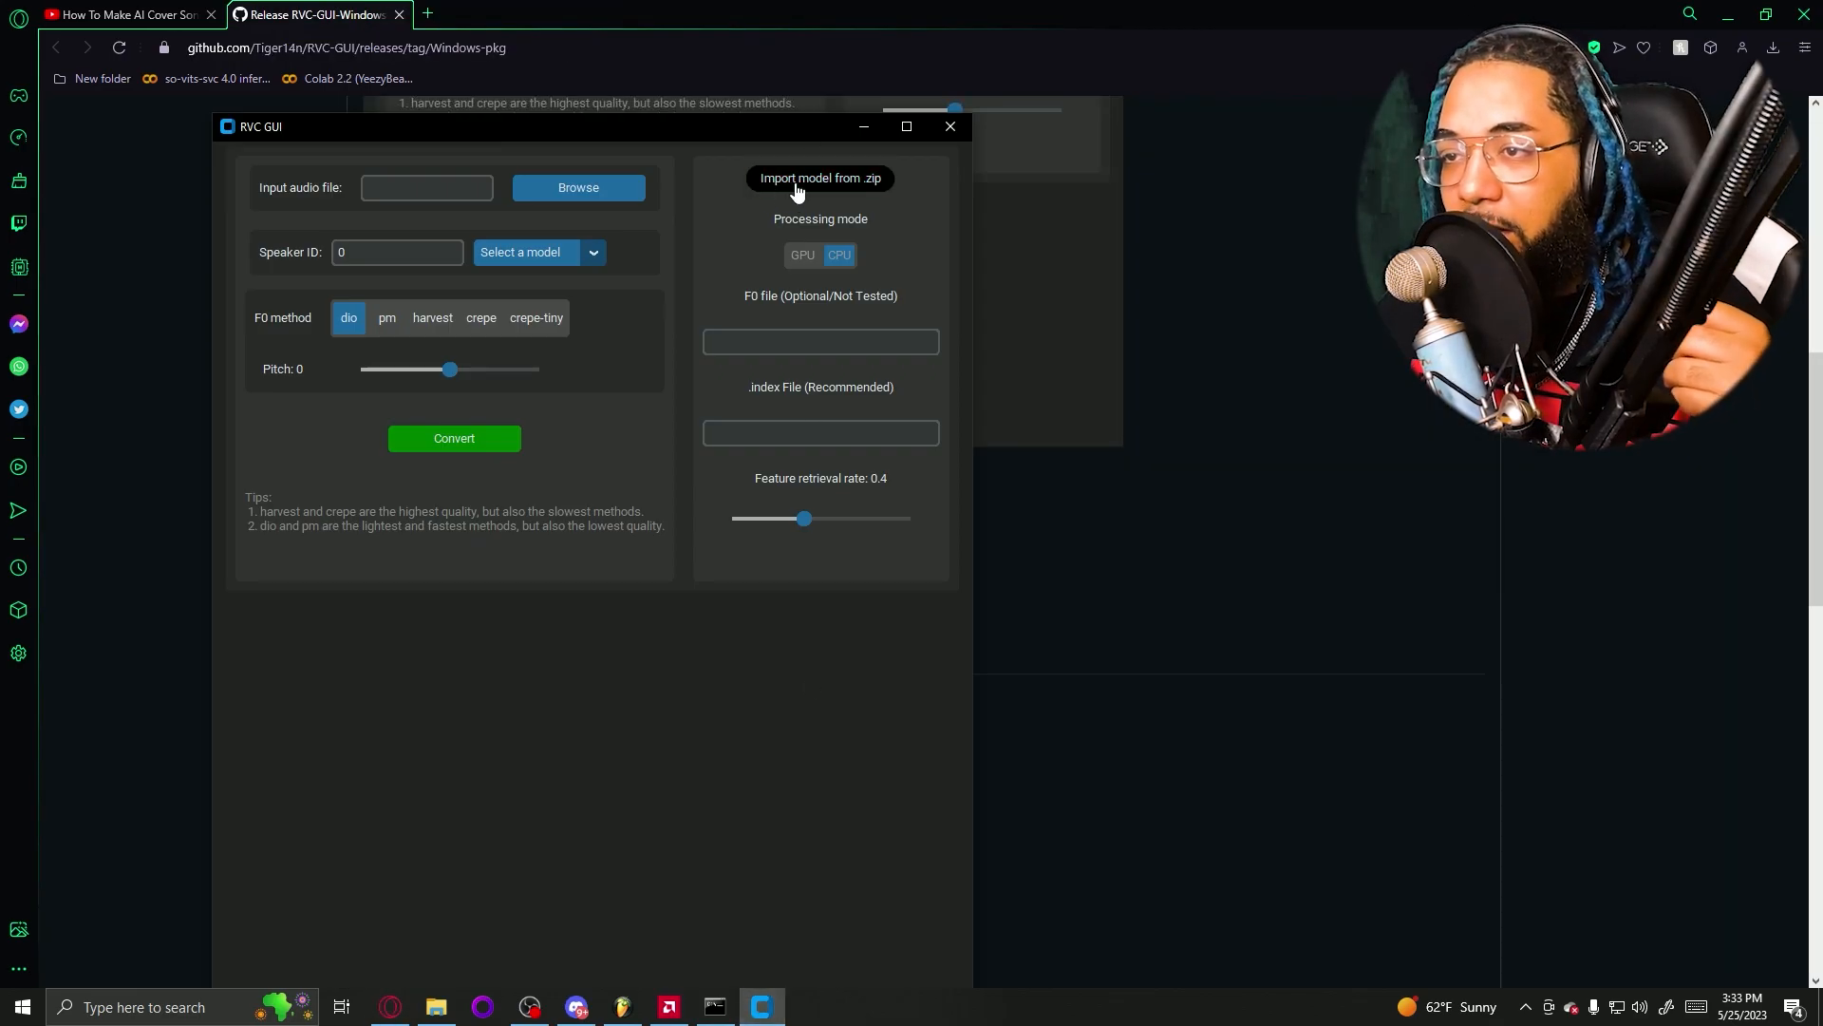
pyautogui.click(798, 185)
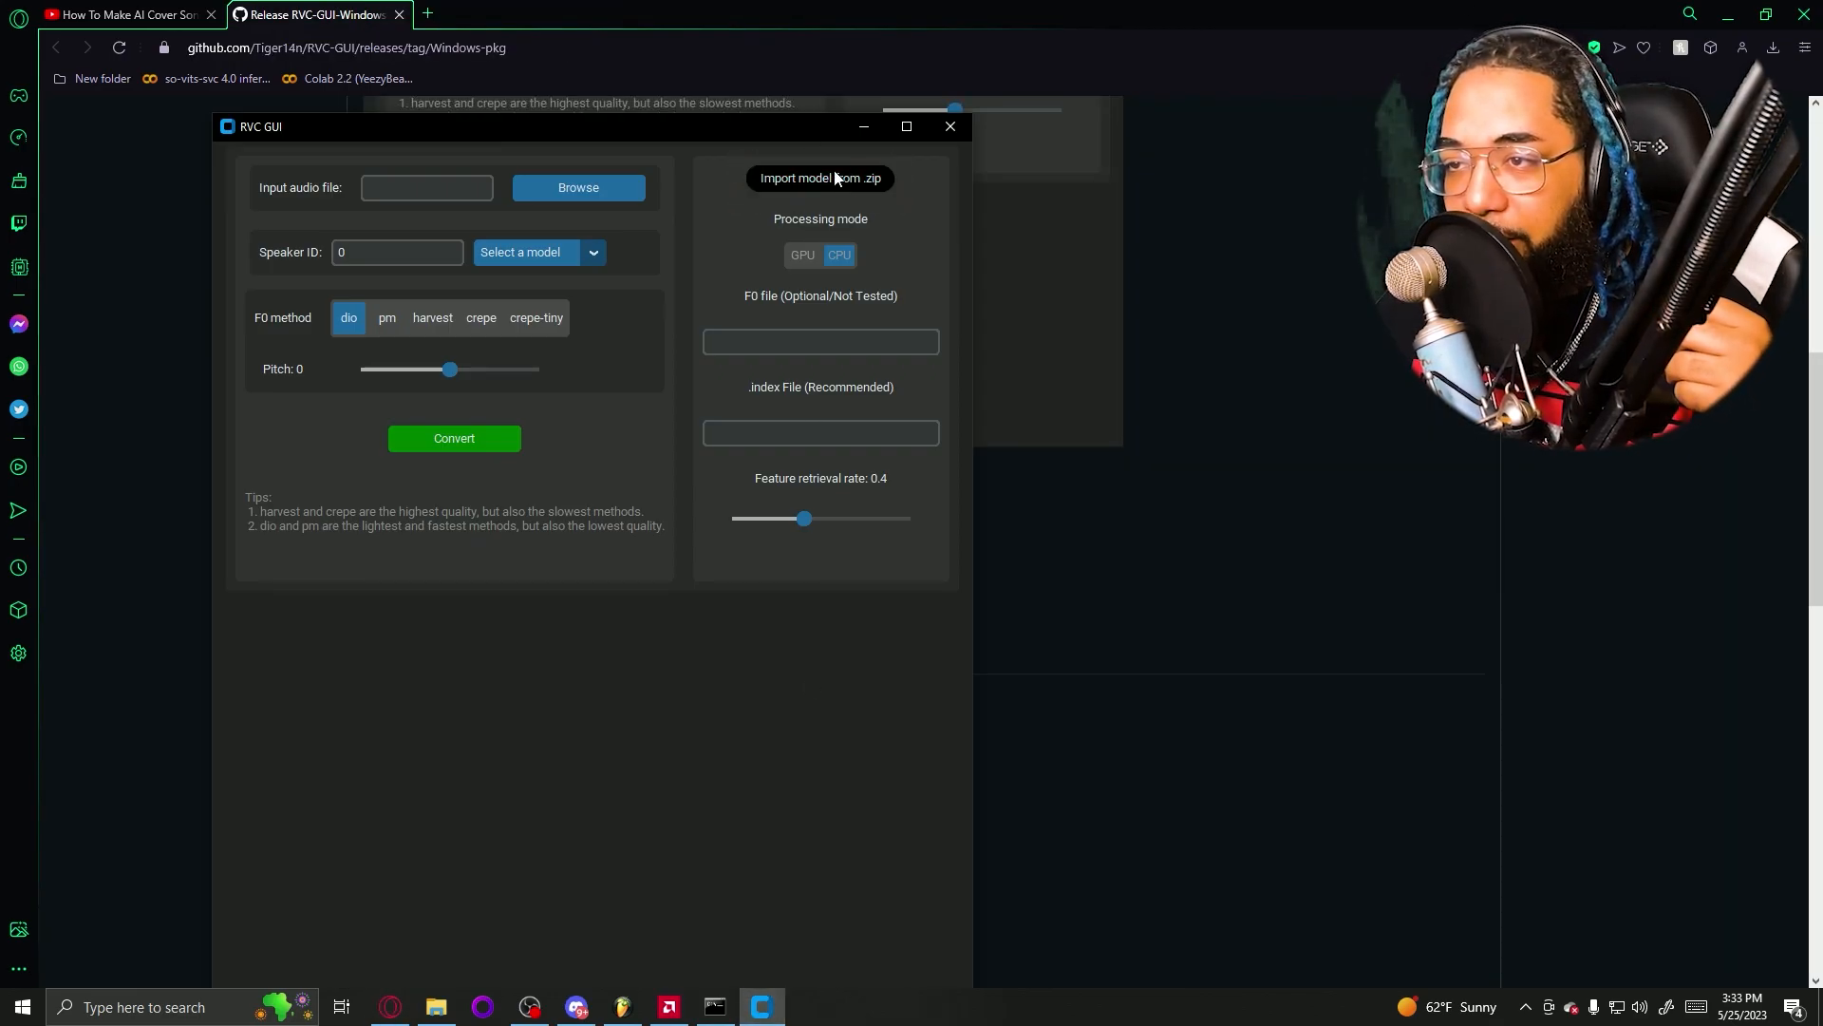
pyautogui.click(834, 185)
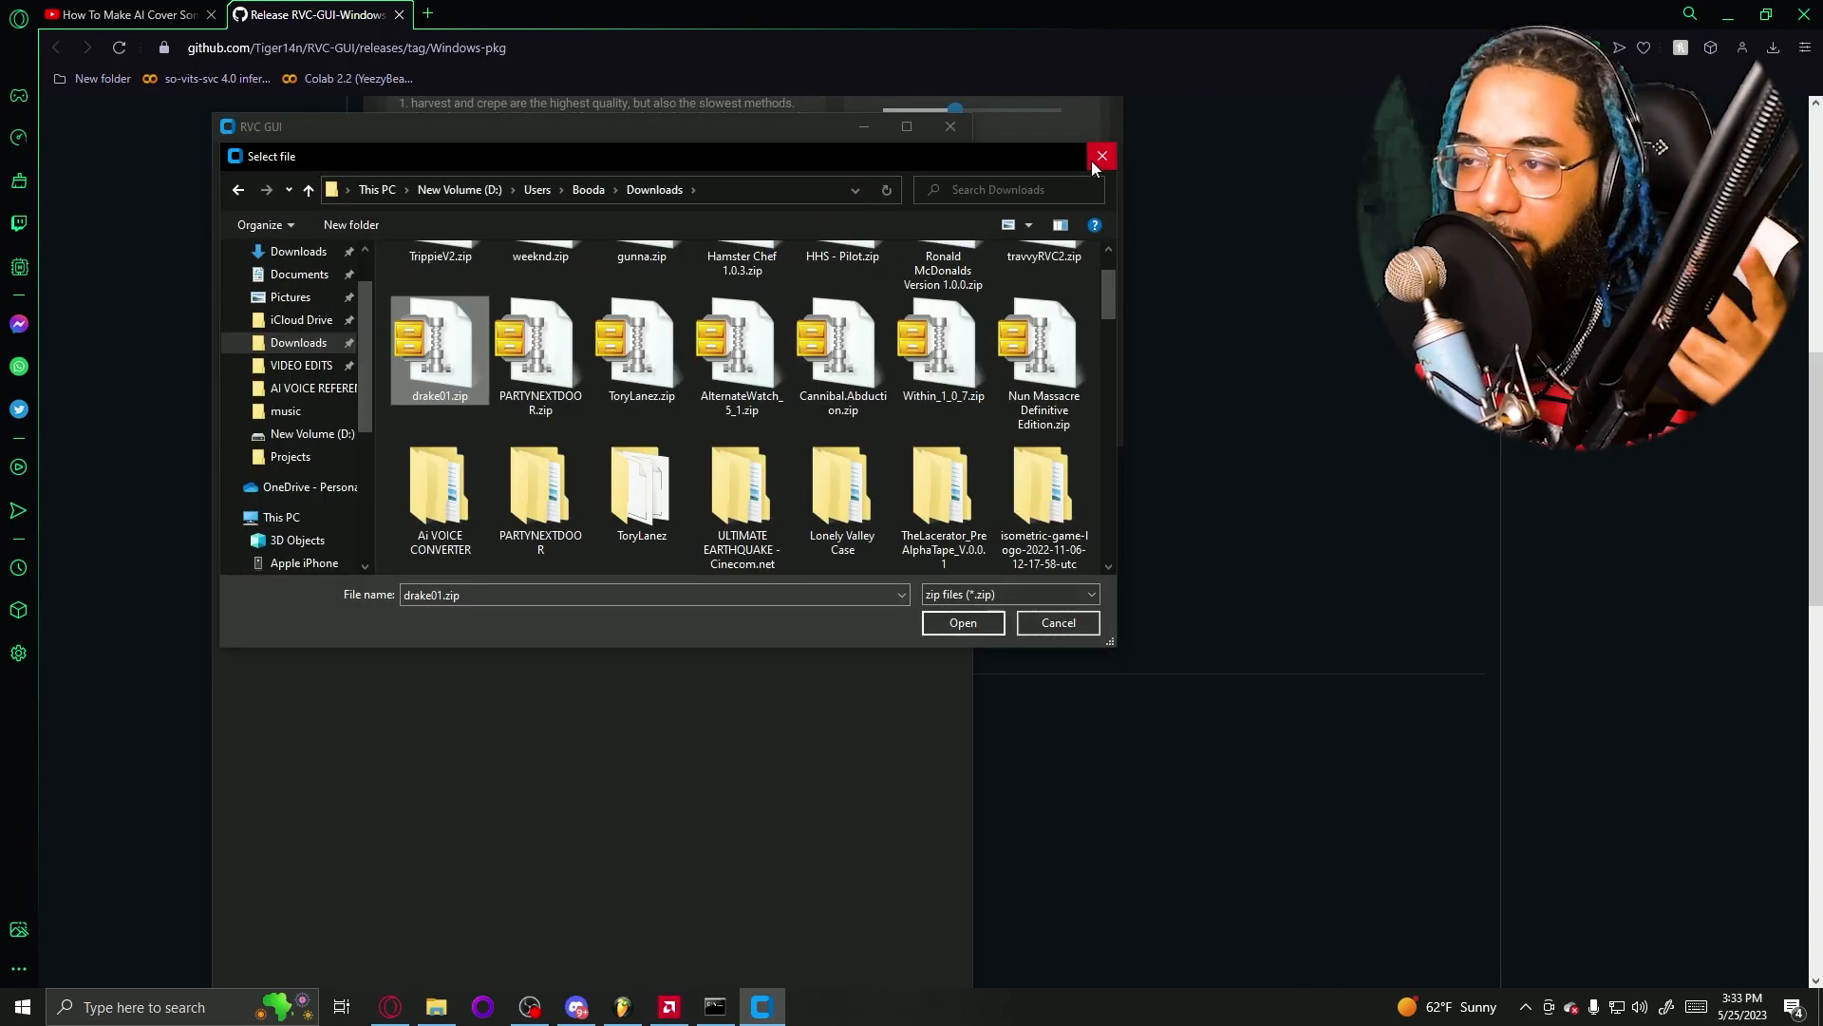
pyautogui.click(1092, 161)
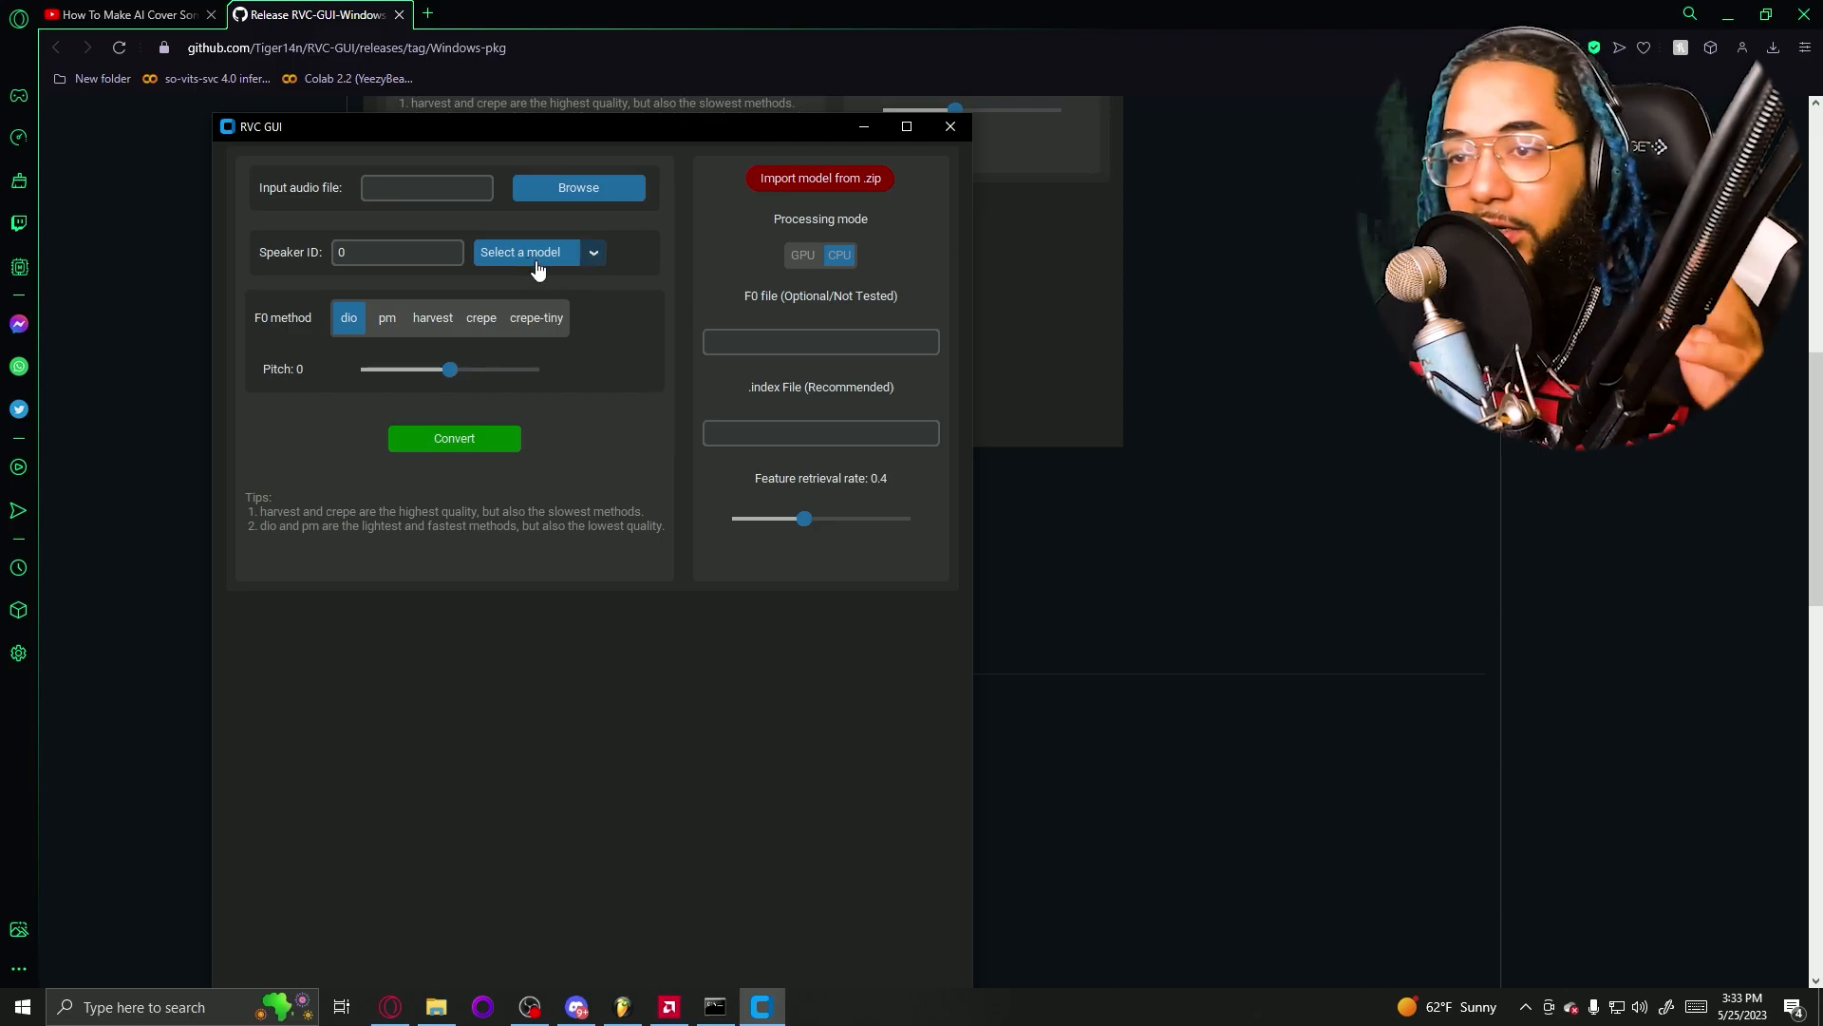
# View the installed voice models in RVC GUI and the input audio files in the AI VOICE REFERENCES folder without choosing any
pyautogui.click(591, 254)
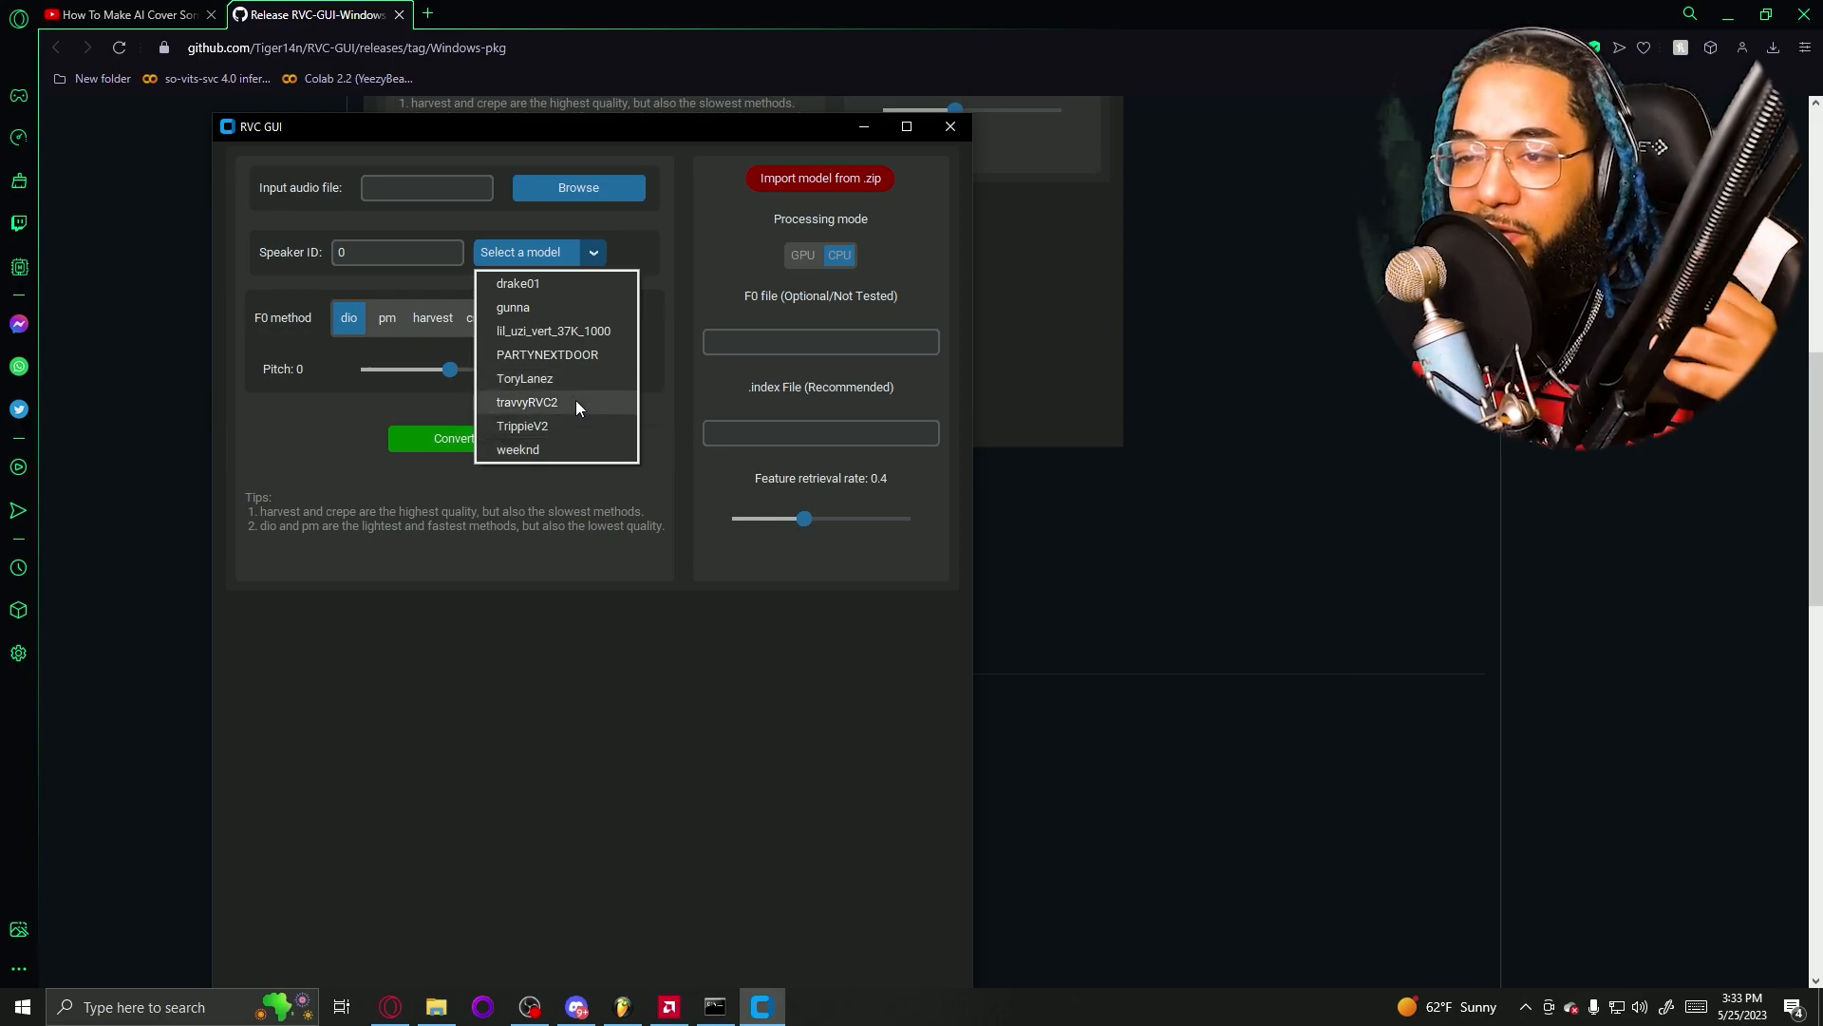
pyautogui.click(653, 374)
pyautogui.click(568, 190)
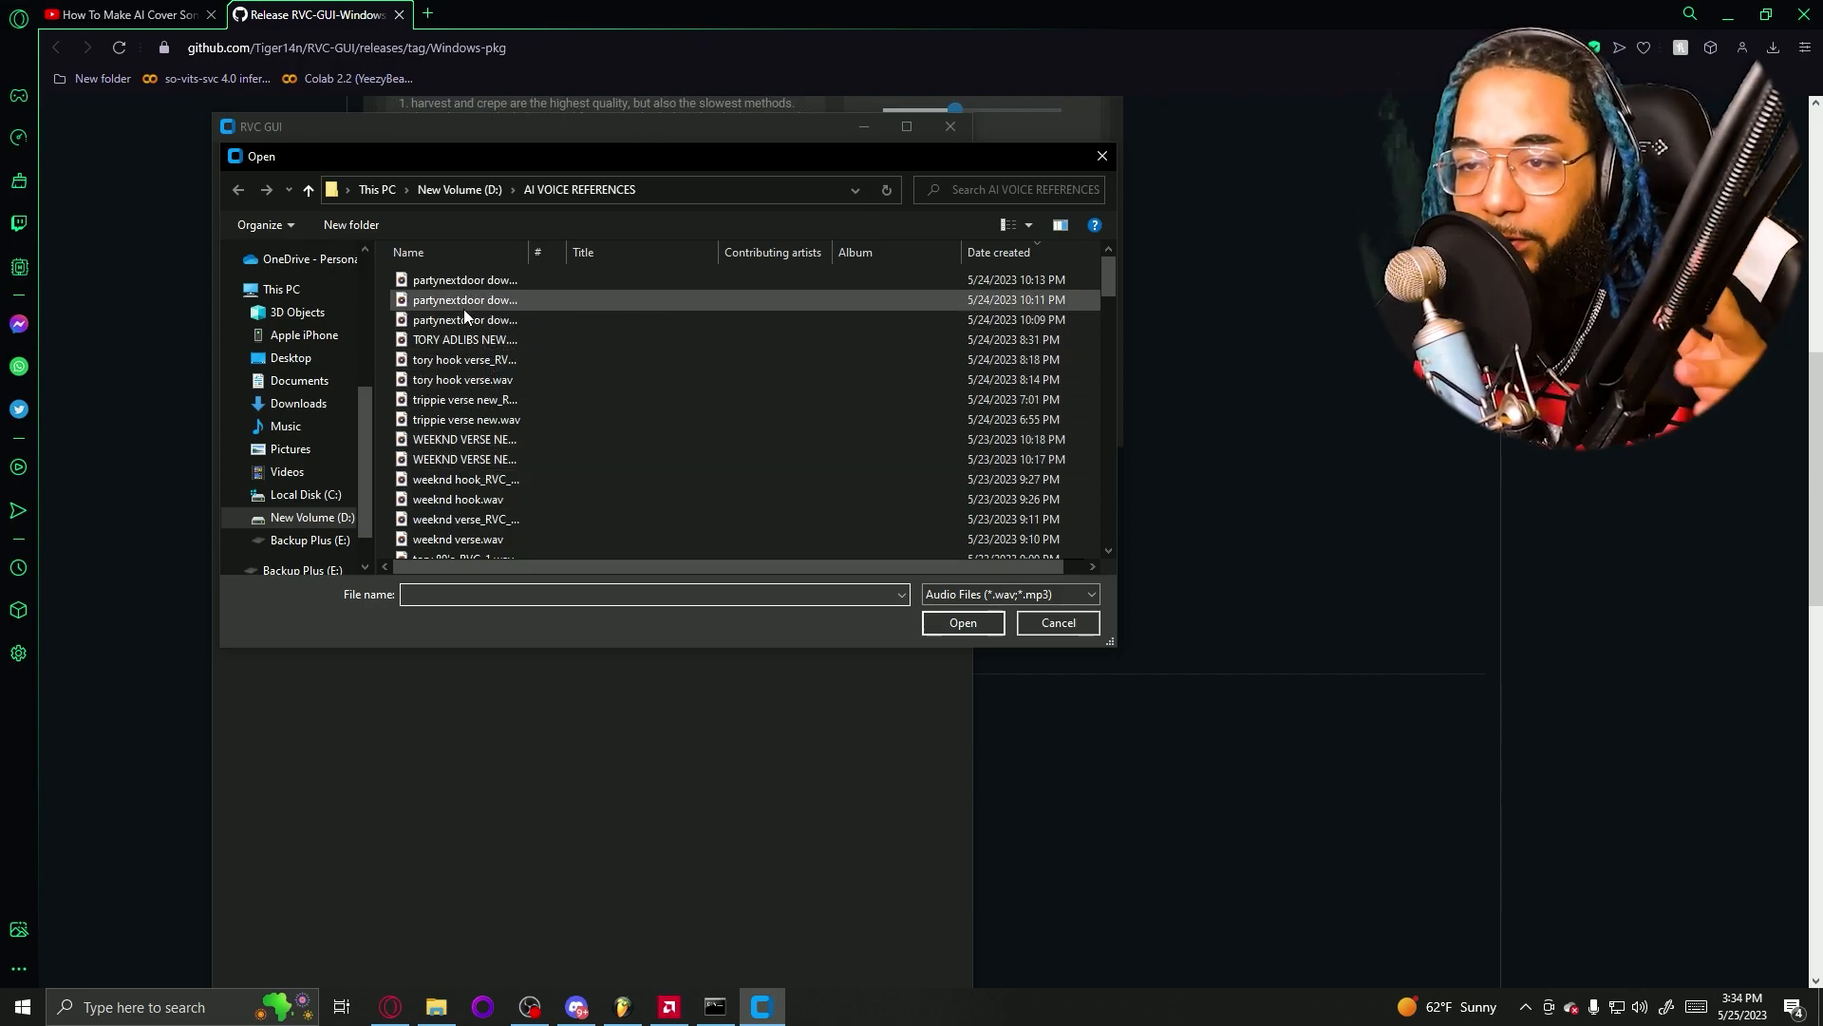
pyautogui.click(1101, 158)
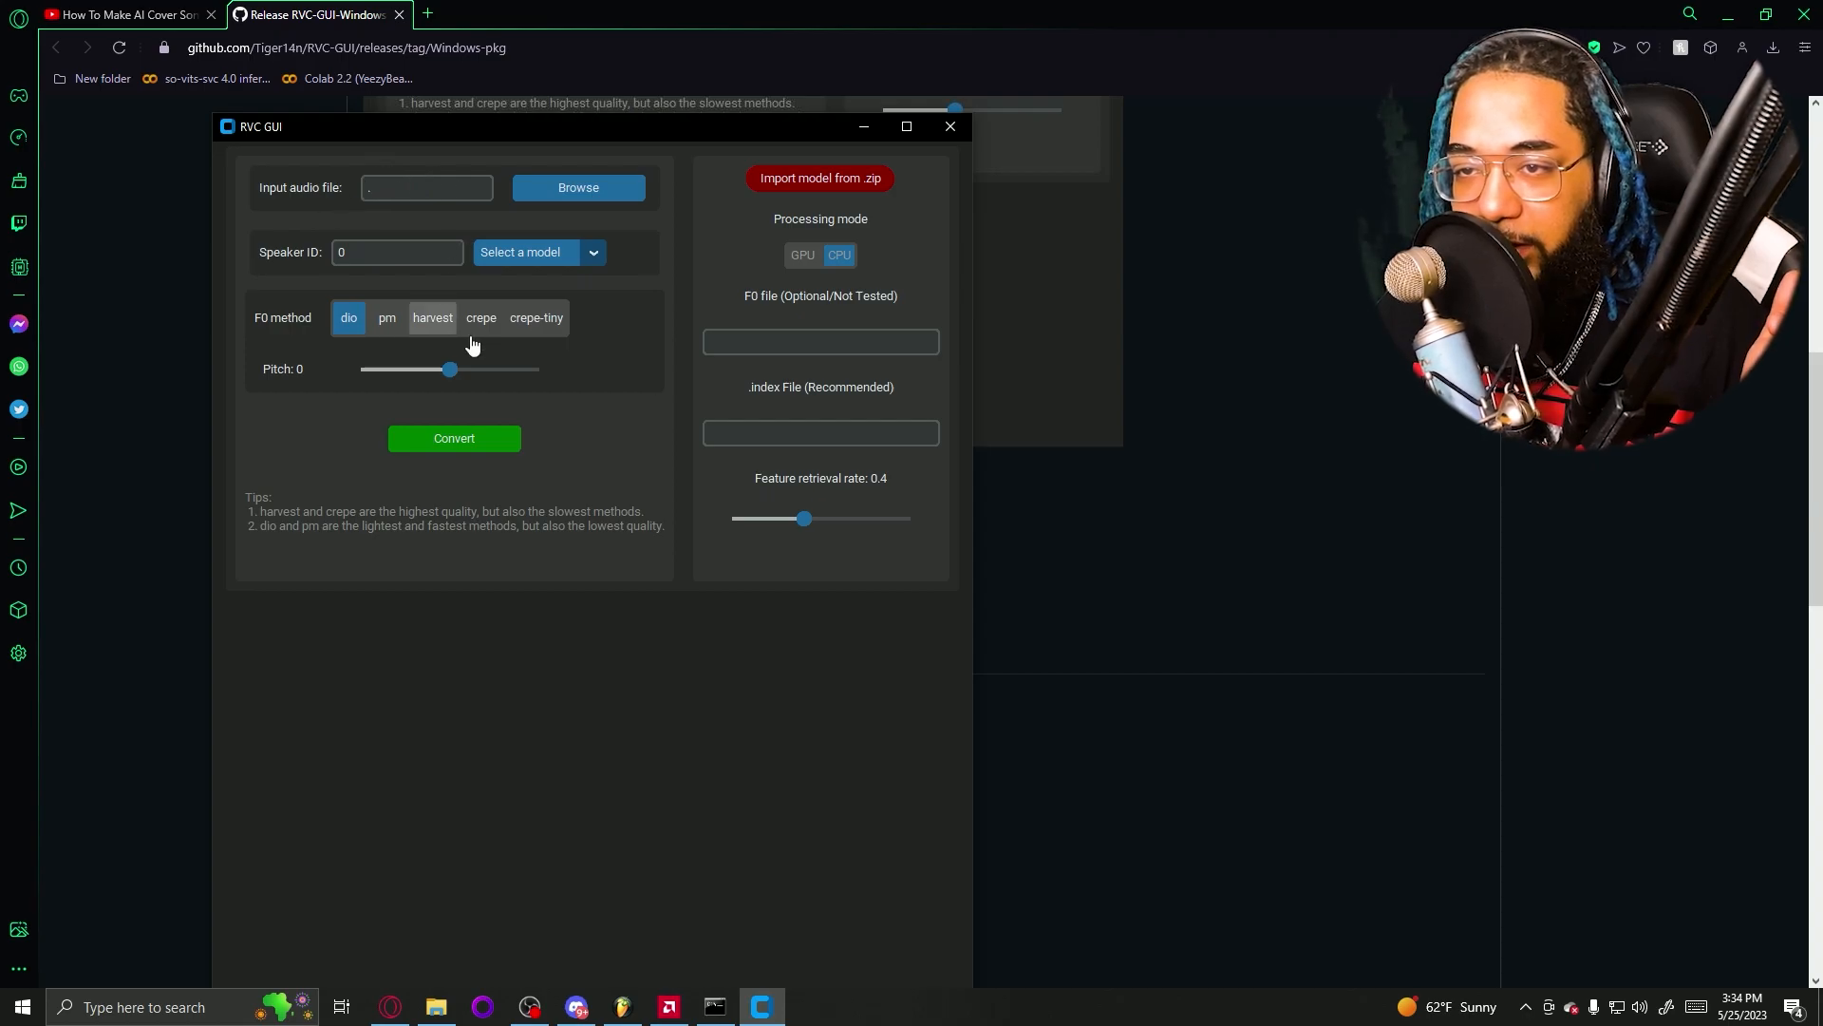
# Choose the drake01 voice model and set the F0 method to harvest
pyautogui.click(589, 258)
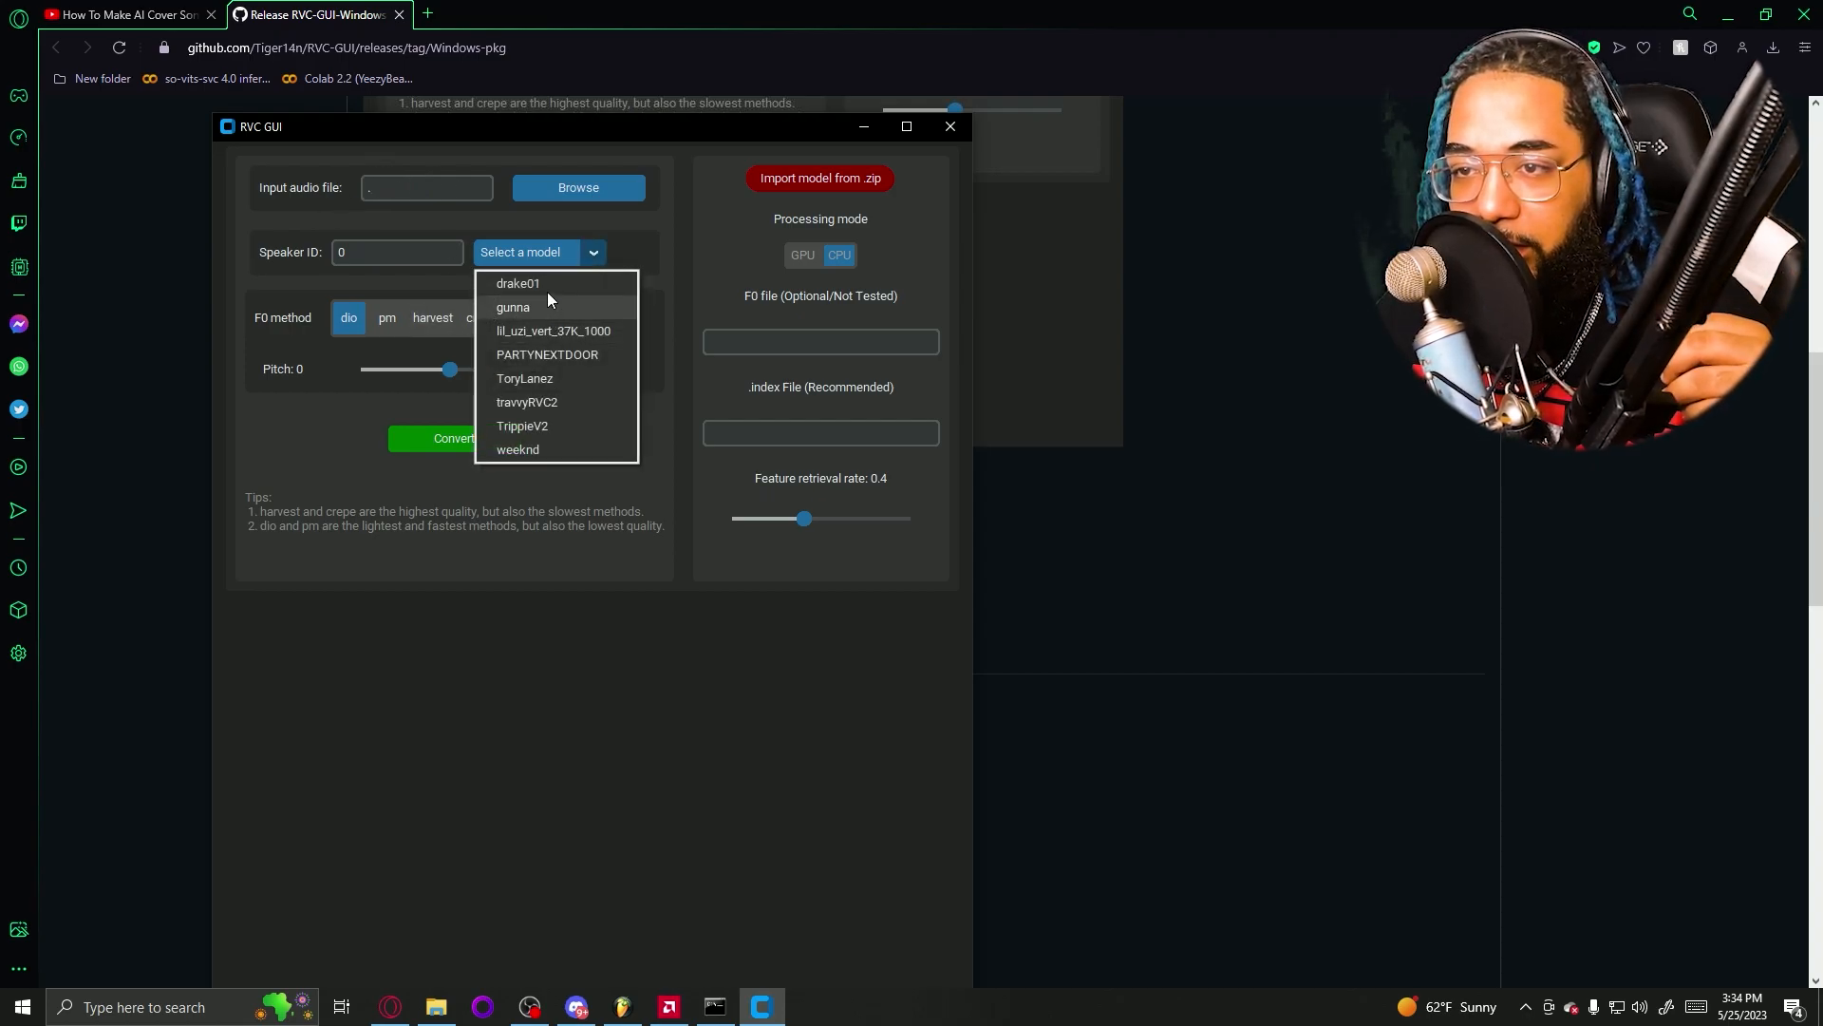
pyautogui.click(547, 291)
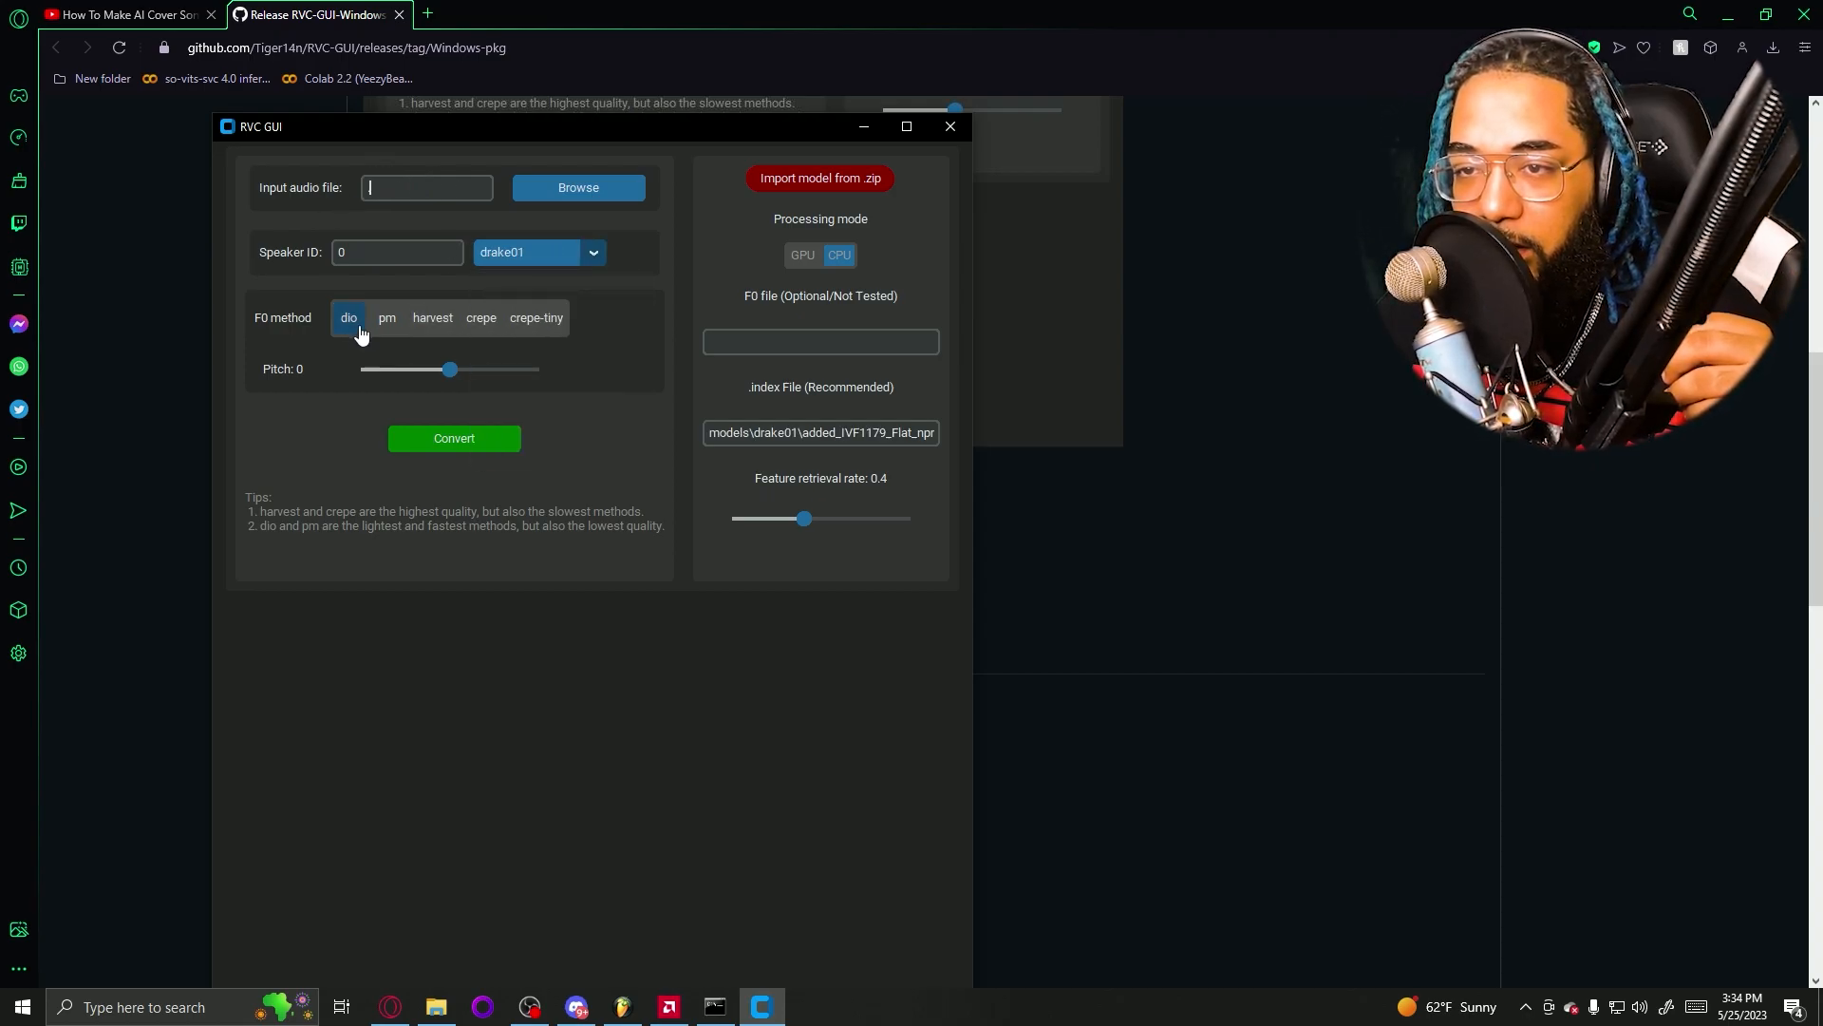
pyautogui.click(434, 323)
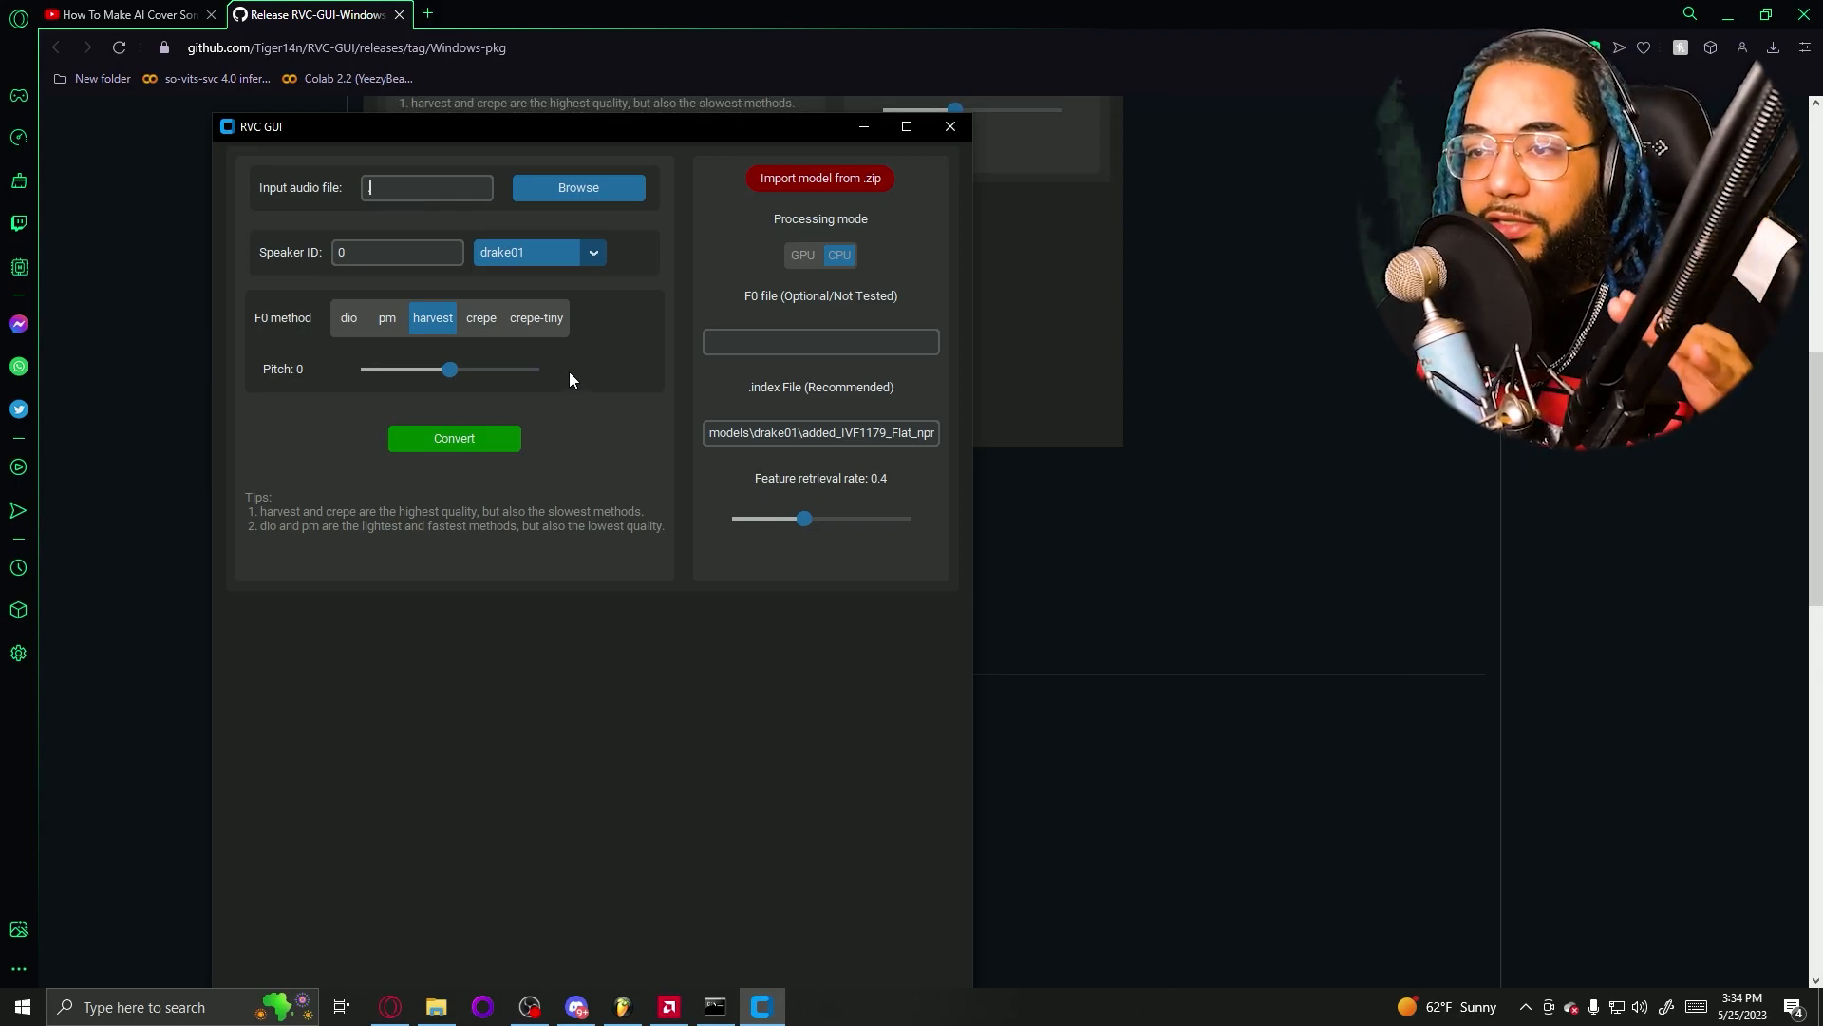
# Switch to FL Studio and bring the playlist in front of the download (15)_2 sample settings to review its tracks
pyautogui.click(622, 1006)
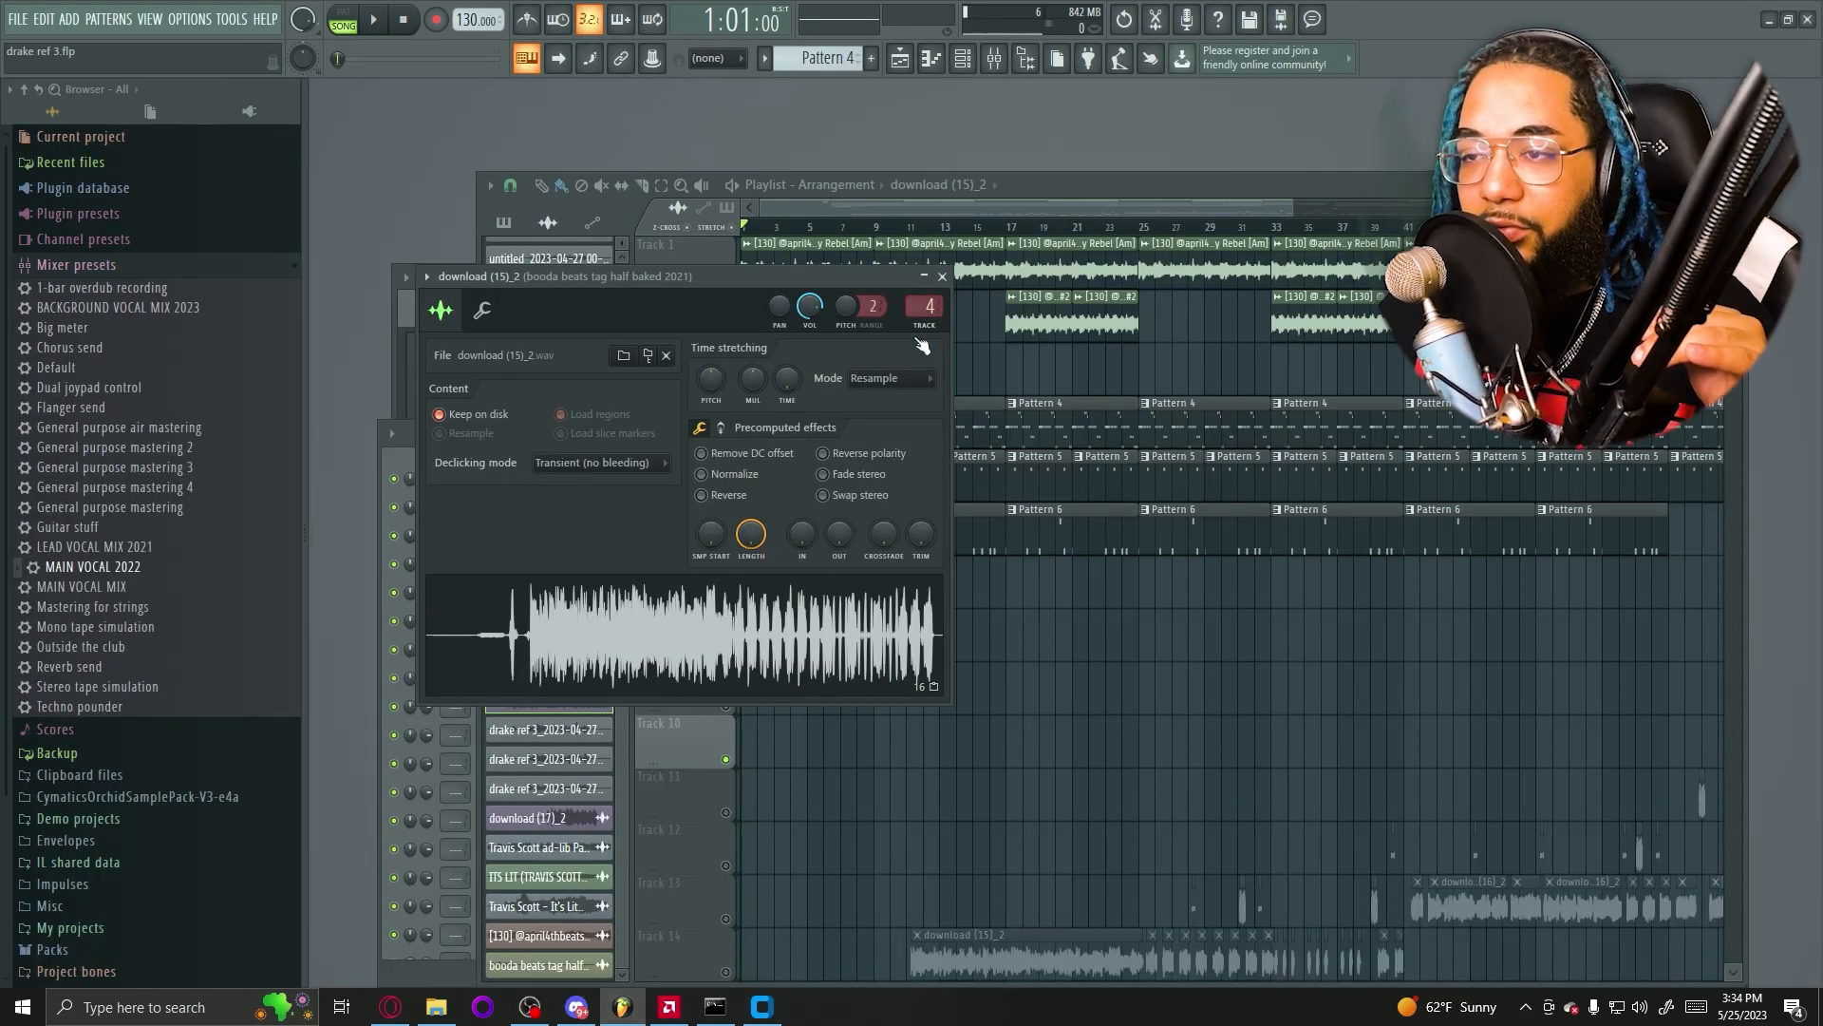
pyautogui.click(1069, 290)
pyautogui.scroll(-2, 779, 665)
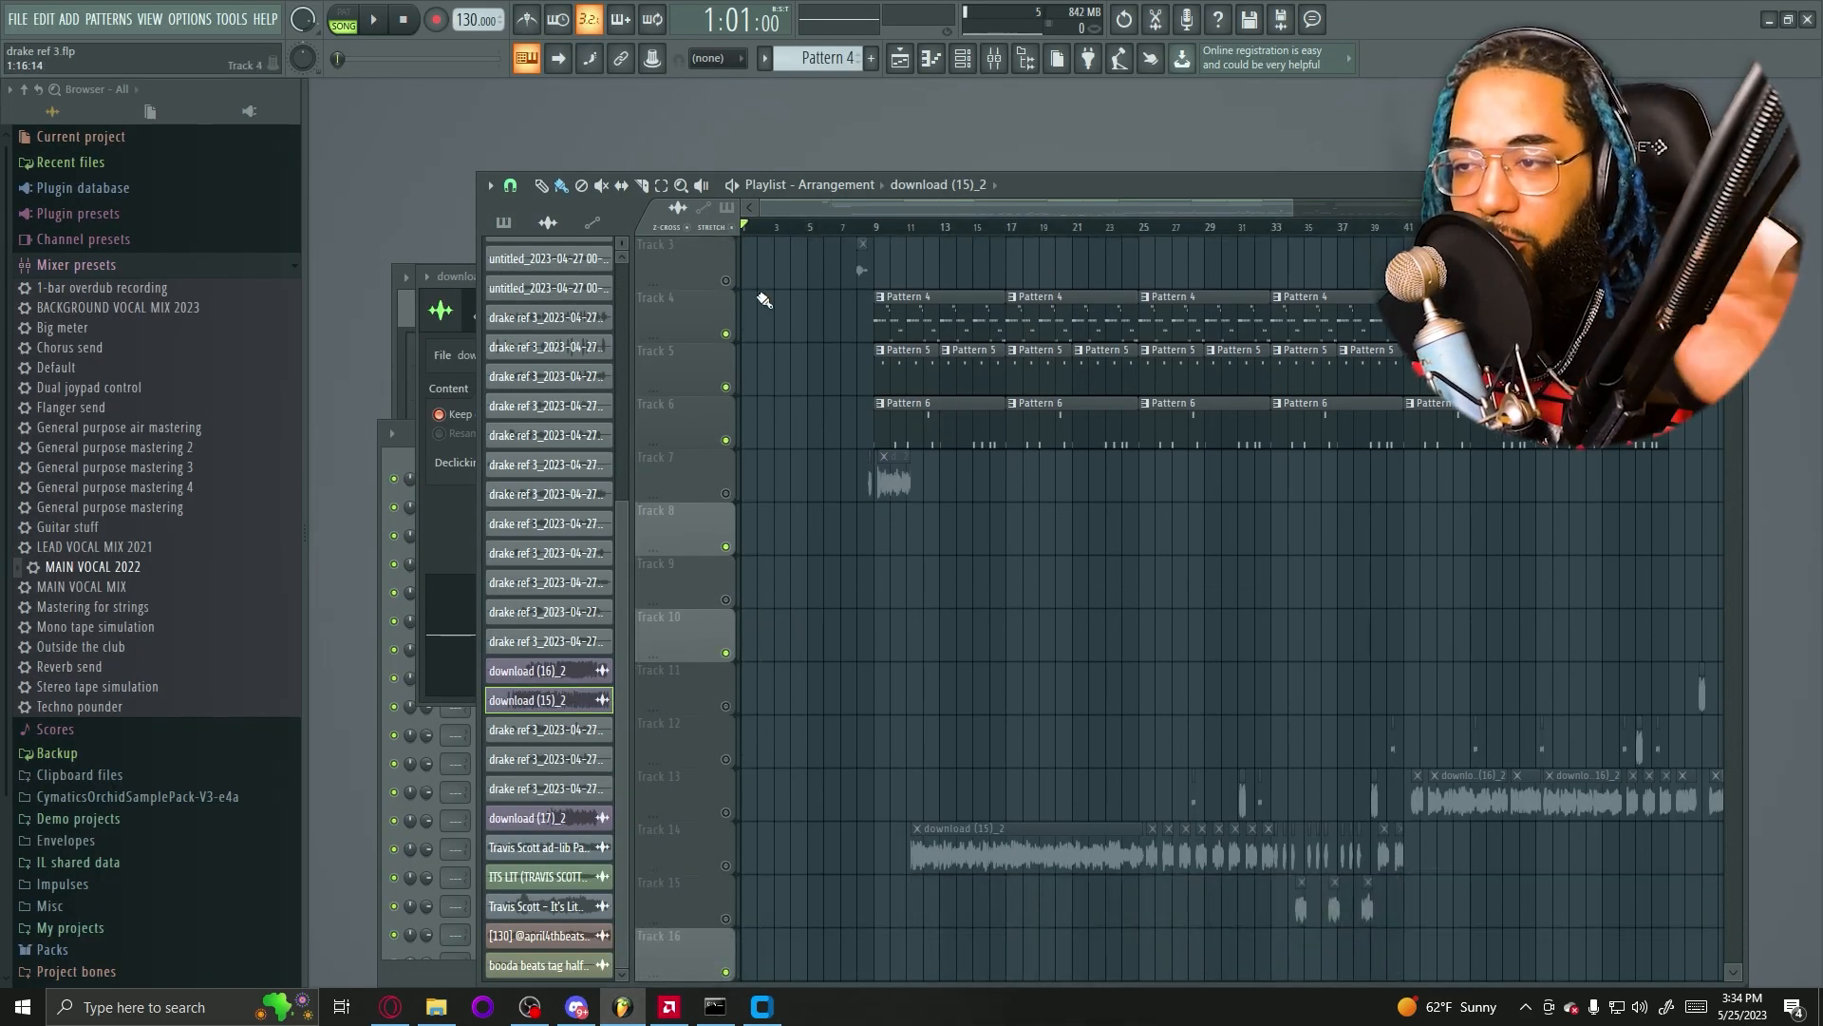
pyautogui.scroll(2, 862, 382)
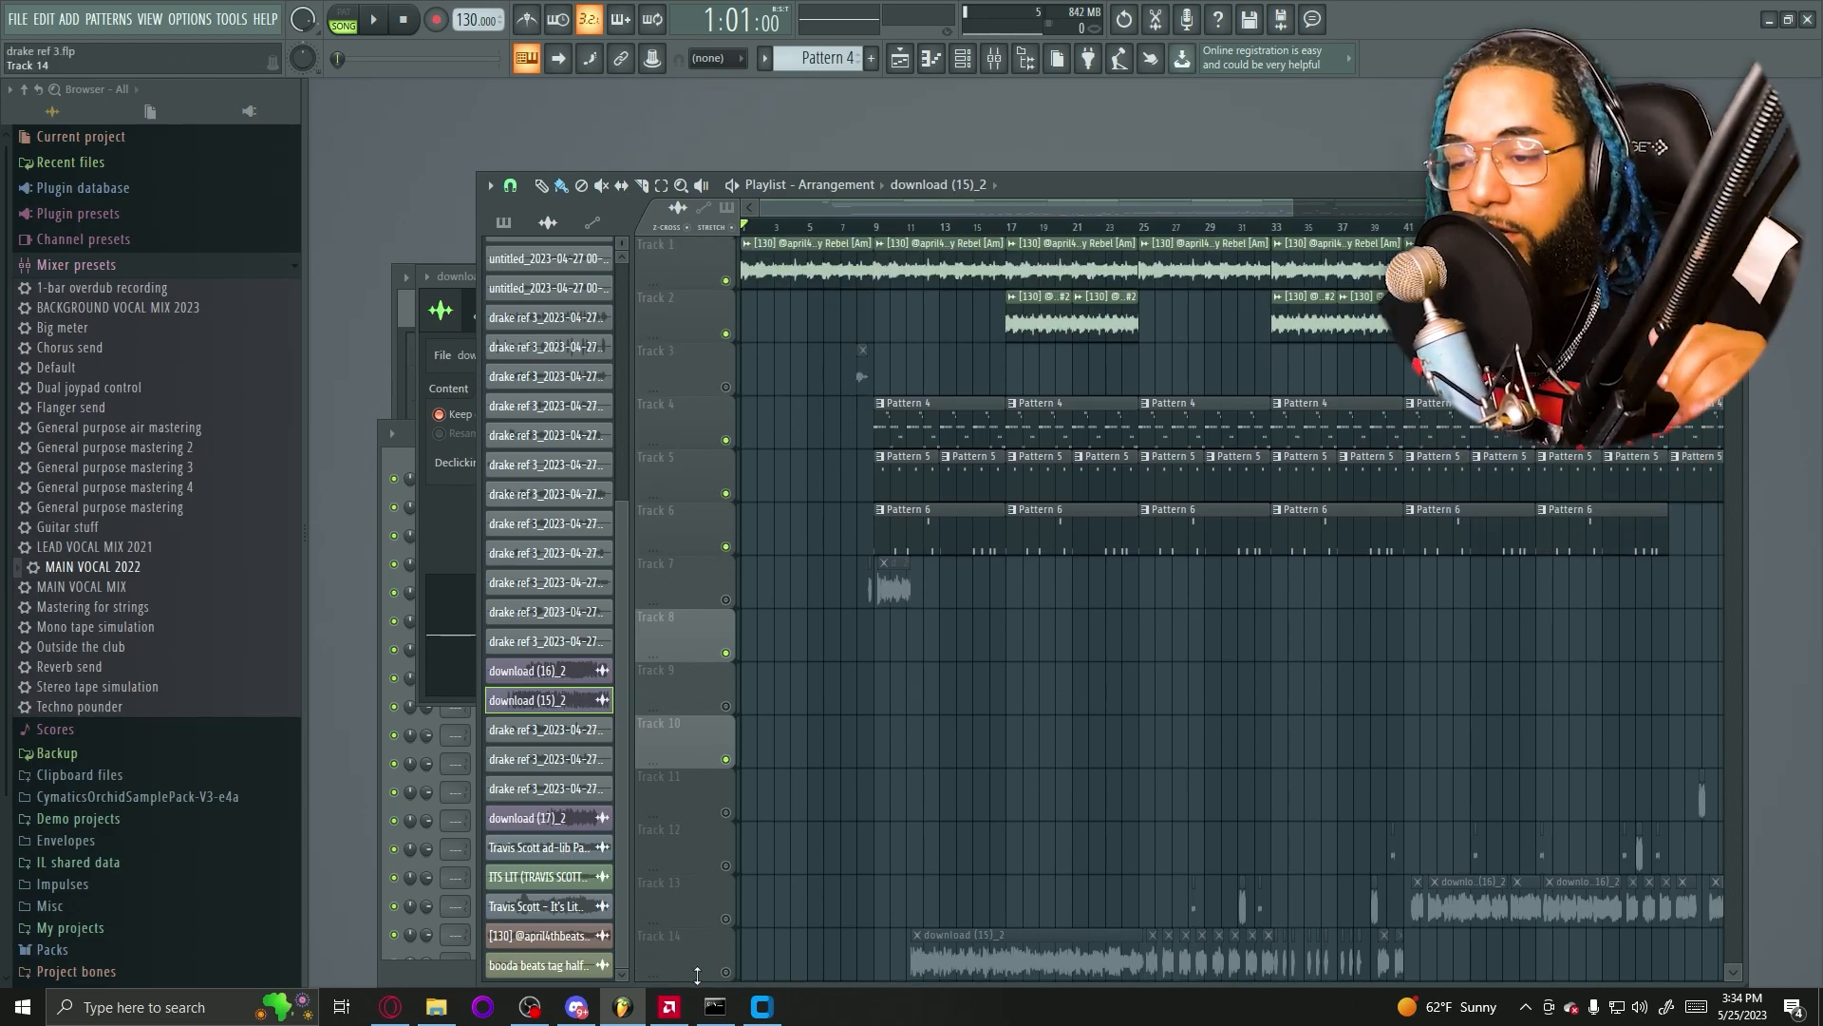
# Unmute Track 14, which holds the download (15)_2 vocal clips, in the playlist
pyautogui.click(762, 1006)
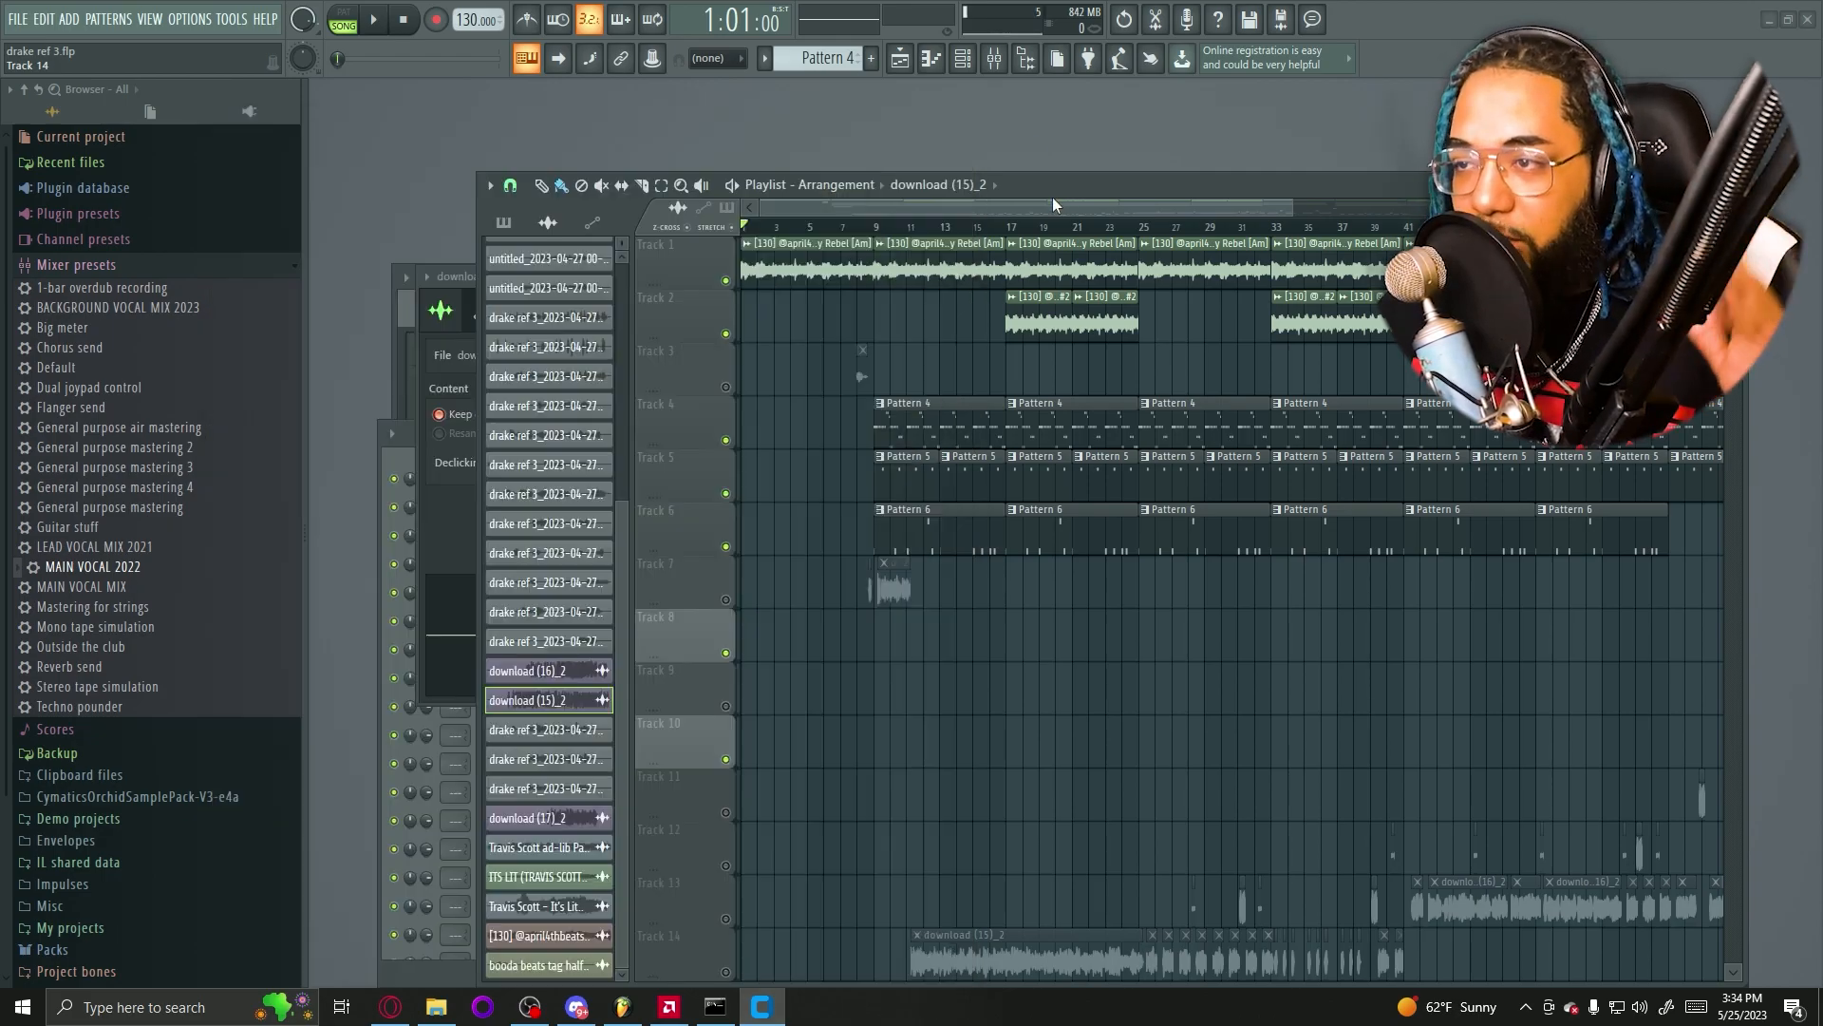
pyautogui.click(1052, 196)
pyautogui.scroll(-2, 994, 769)
pyautogui.scroll(-1, 987, 785)
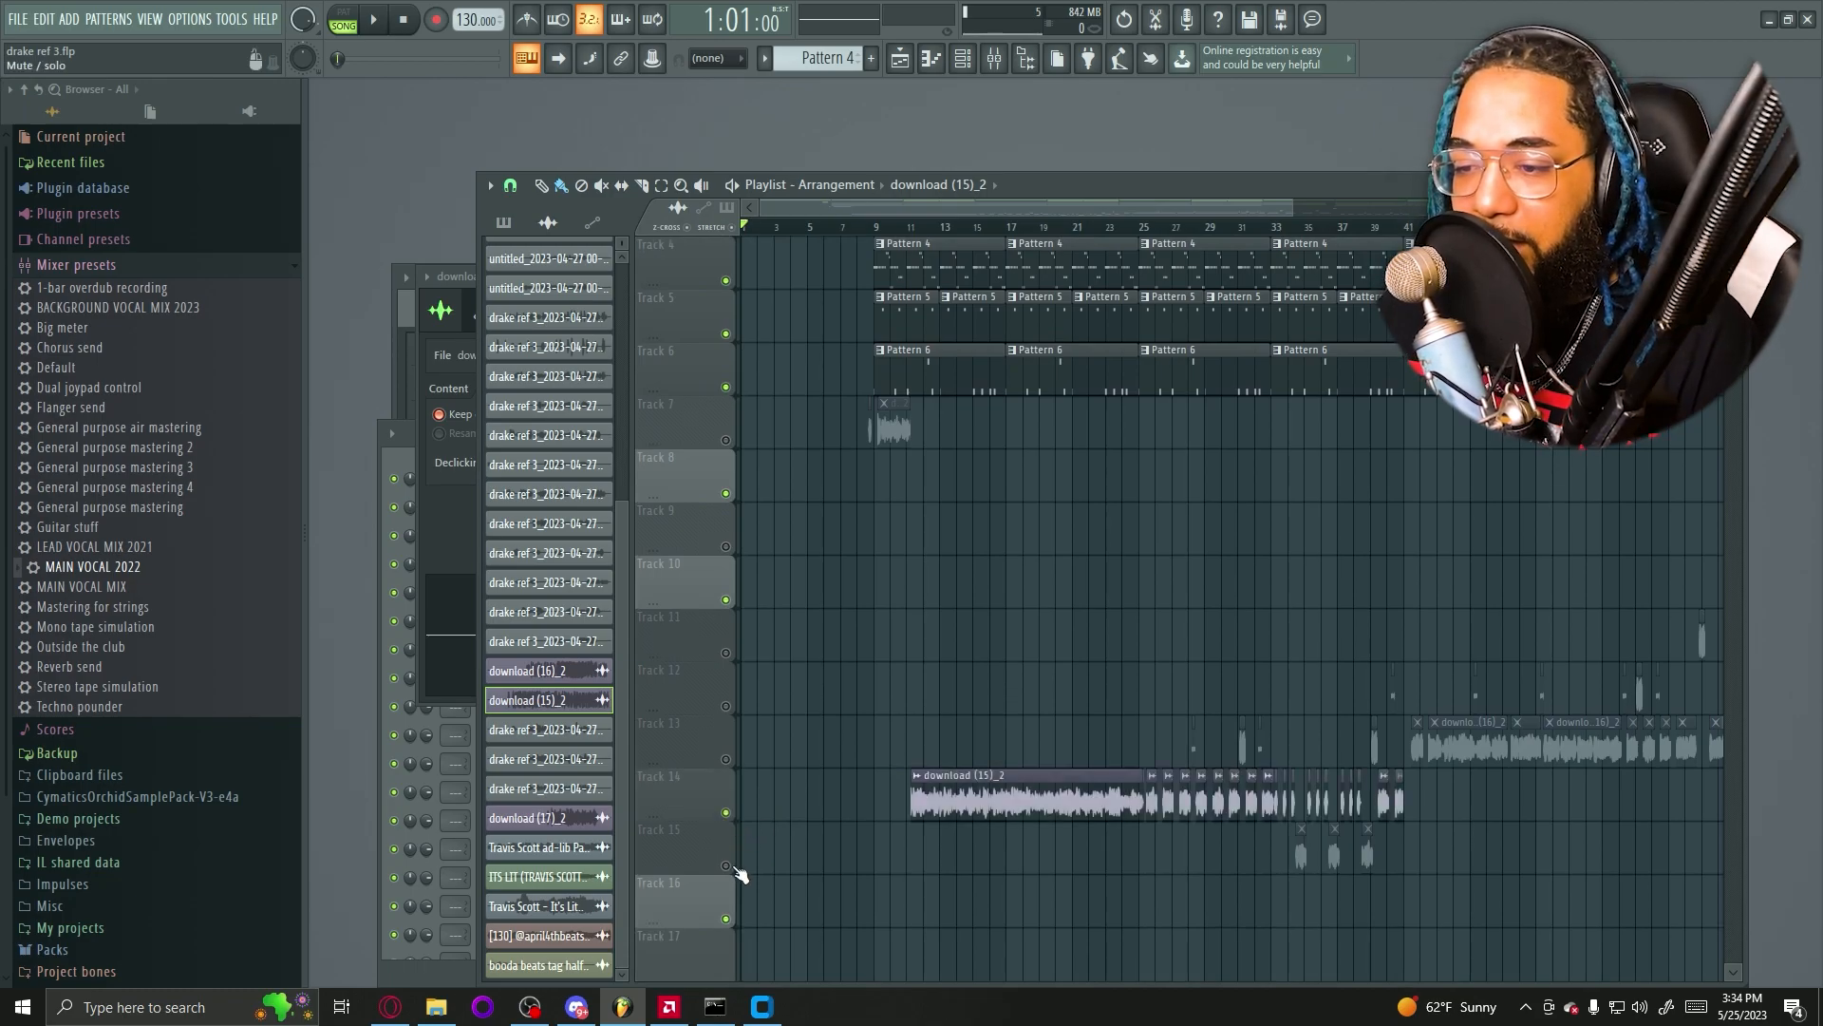
# Mute the beat on Tracks 1, 2, 4, 5 and 6, leaving vocal Tracks 7 and 11 to 15 audible in the playlist
pyautogui.scroll(1, 736, 843)
pyautogui.scroll(2, 740, 693)
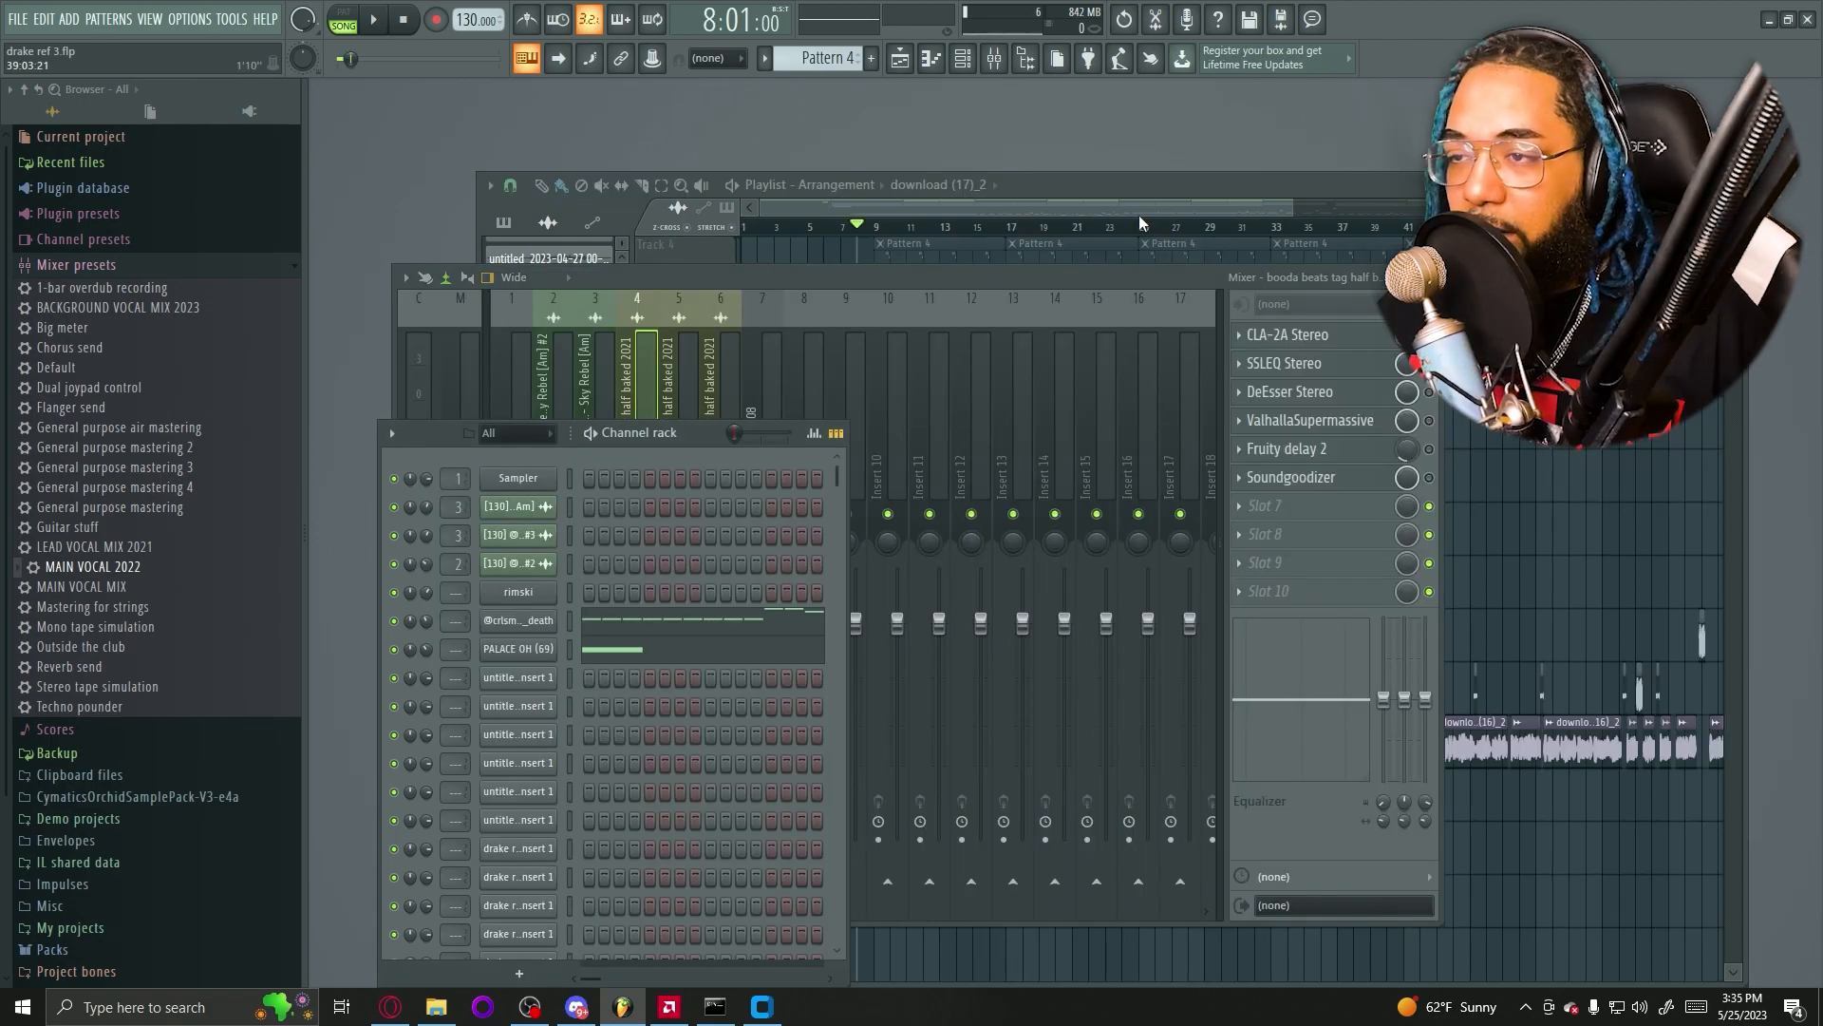
pyautogui.click(1164, 195)
pyautogui.scroll(3, 928, 532)
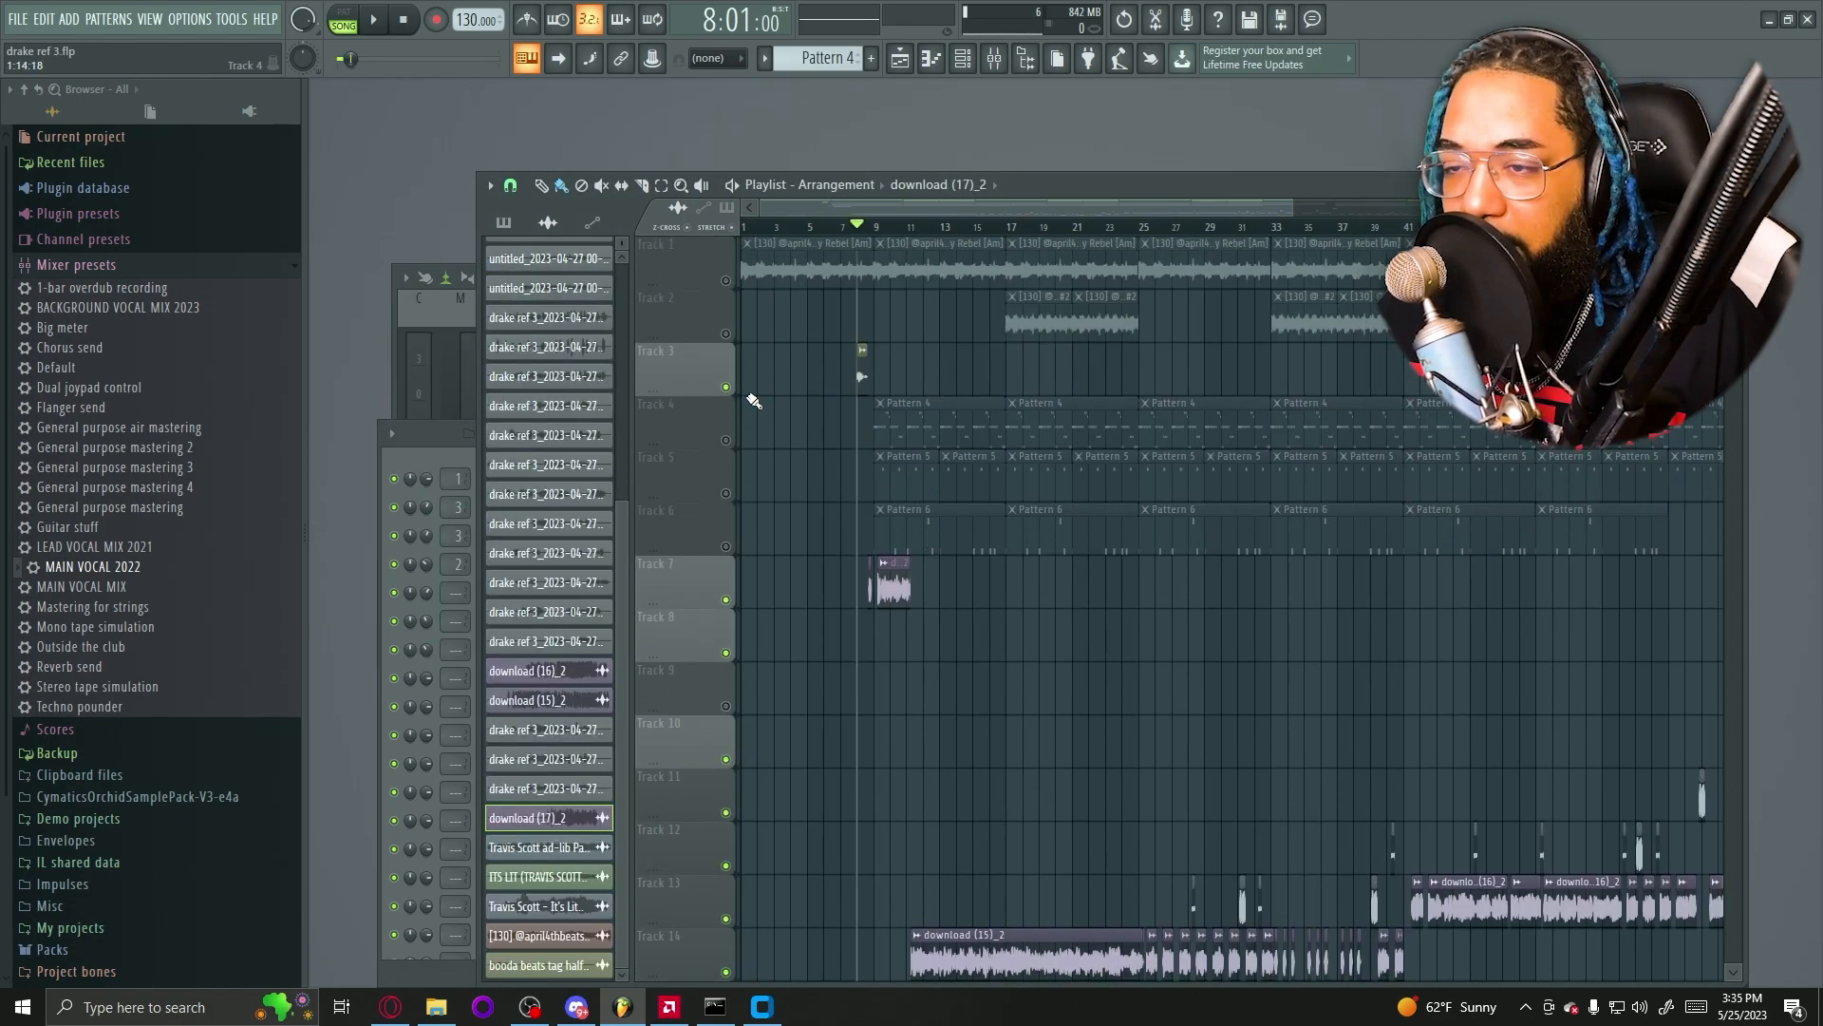
pyautogui.scroll(-4, 875, 538)
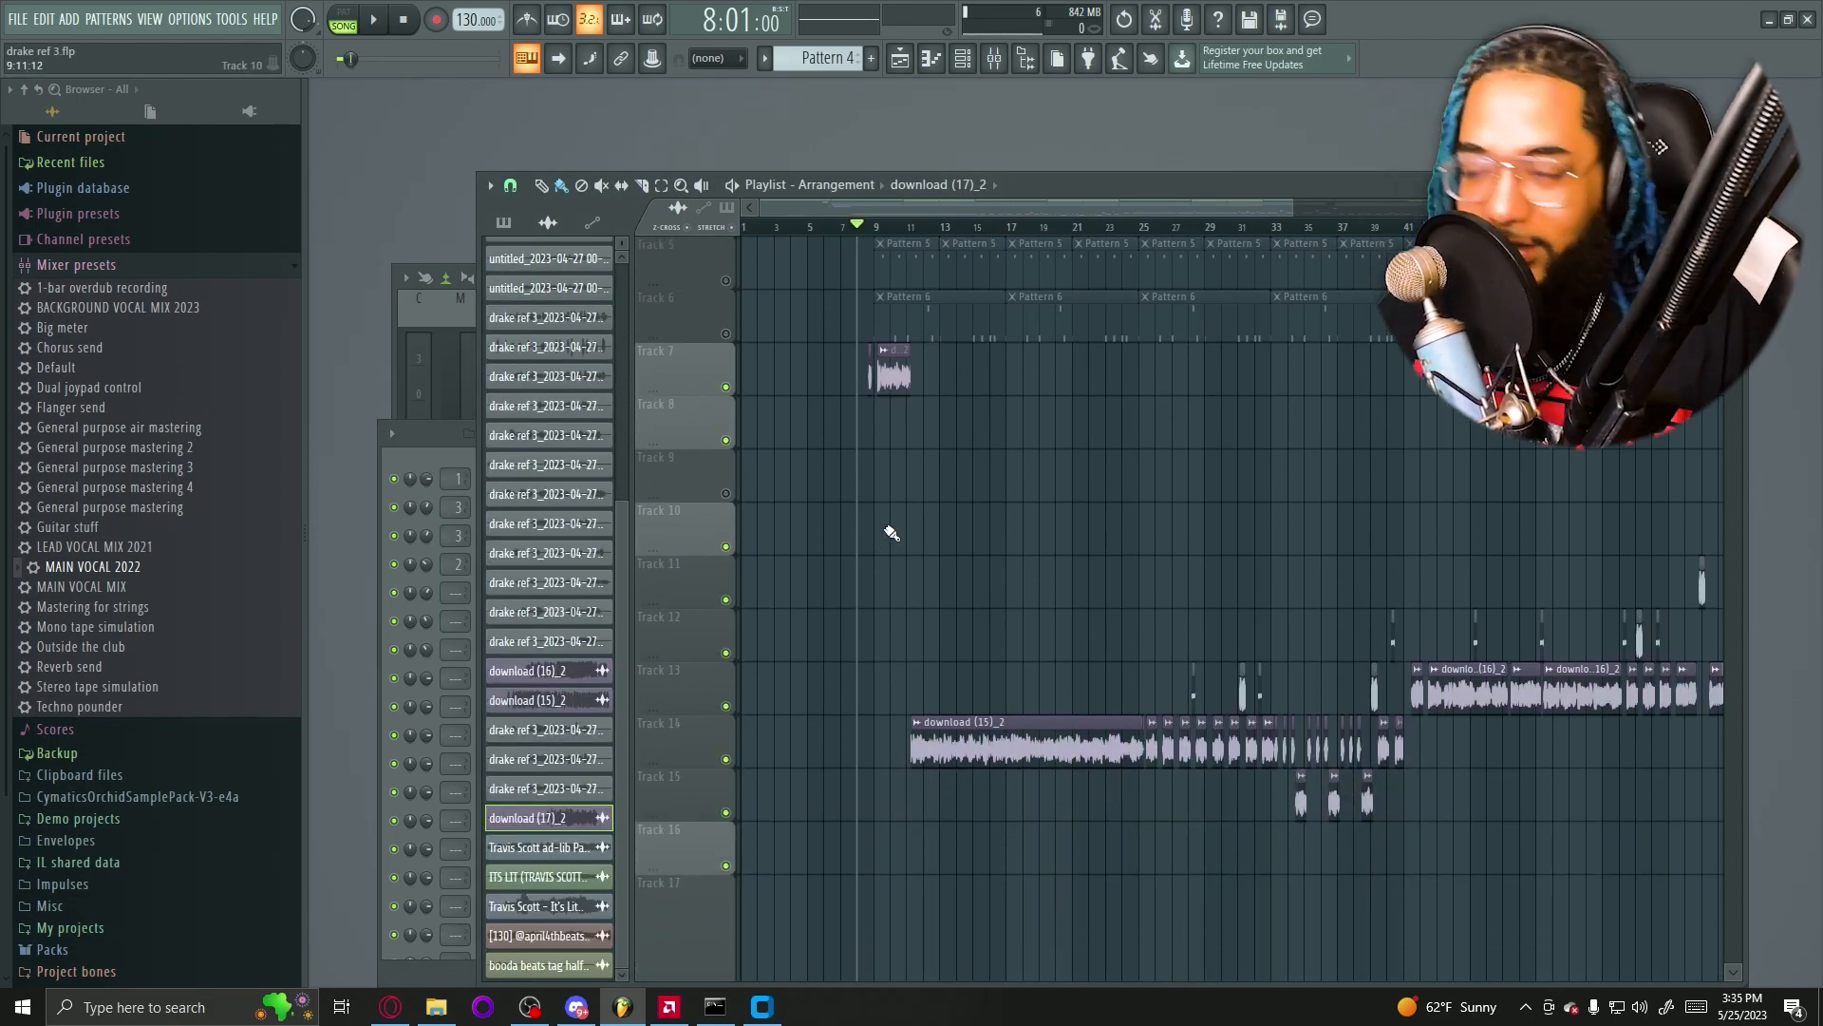
# Play back the isolated vocal tracks from bar 8 and stop playback
pyautogui.press('space')
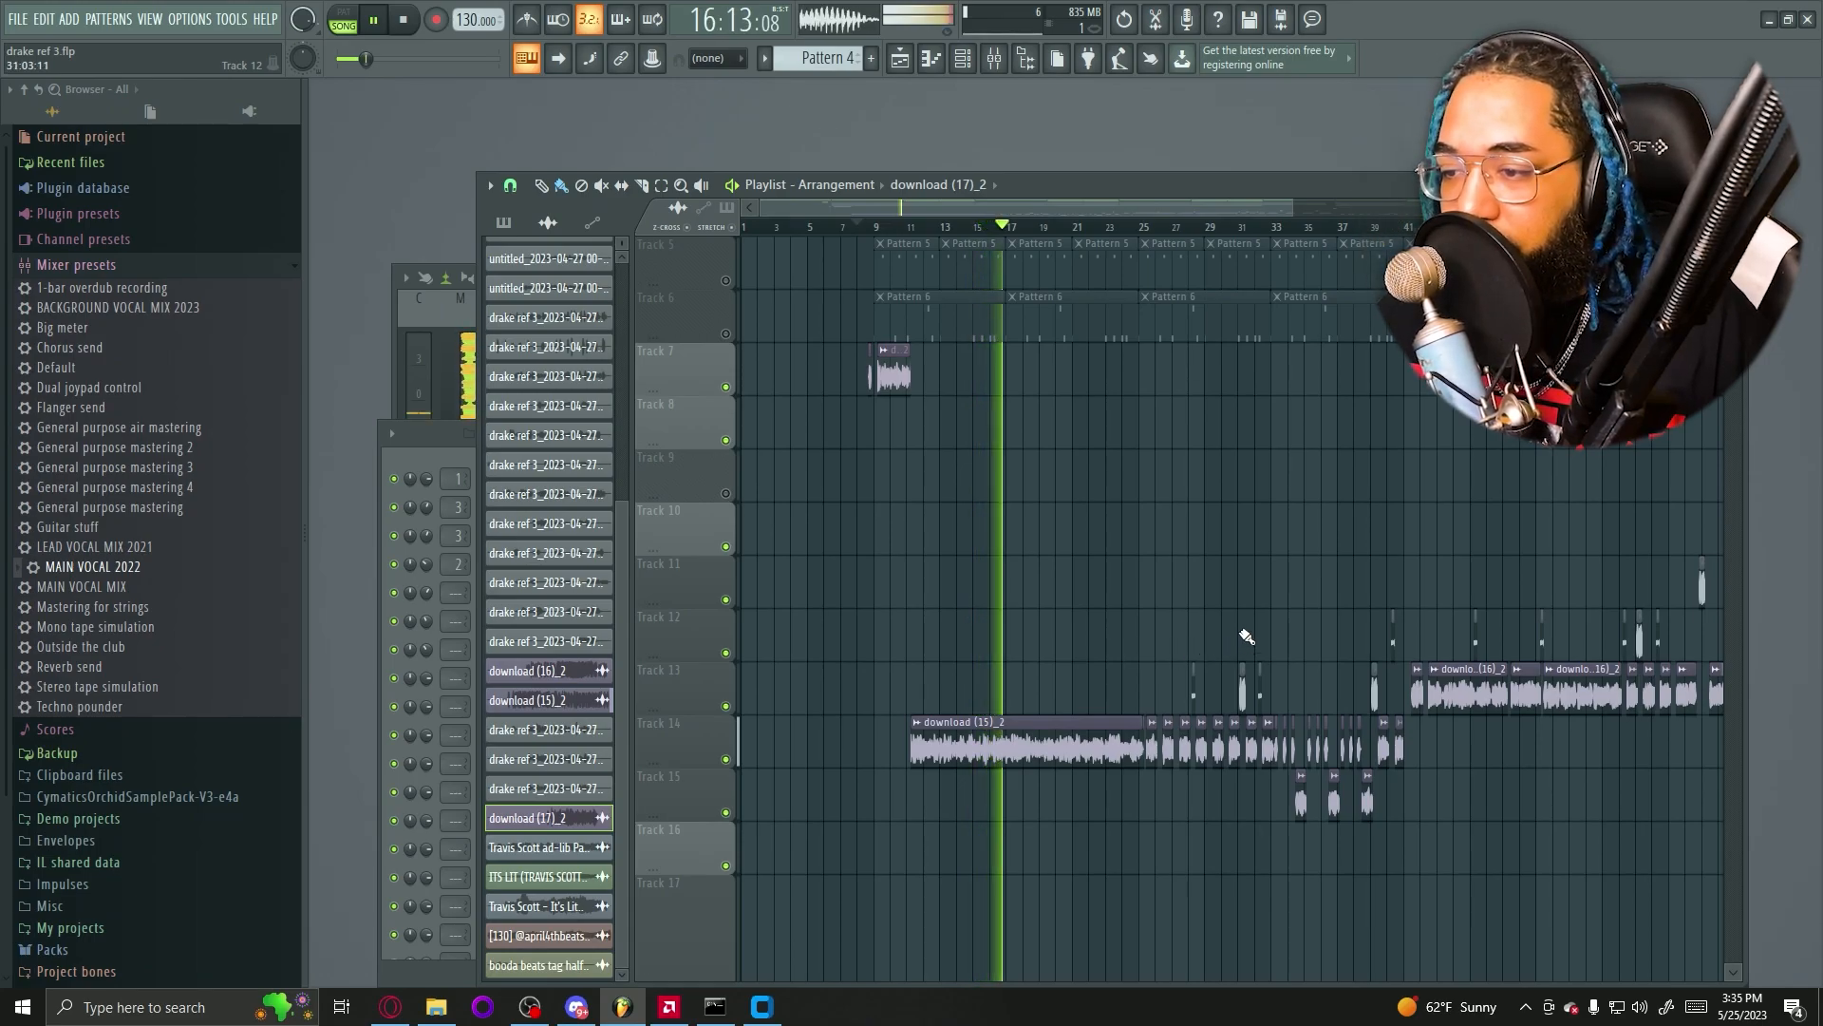
pyautogui.press('space')
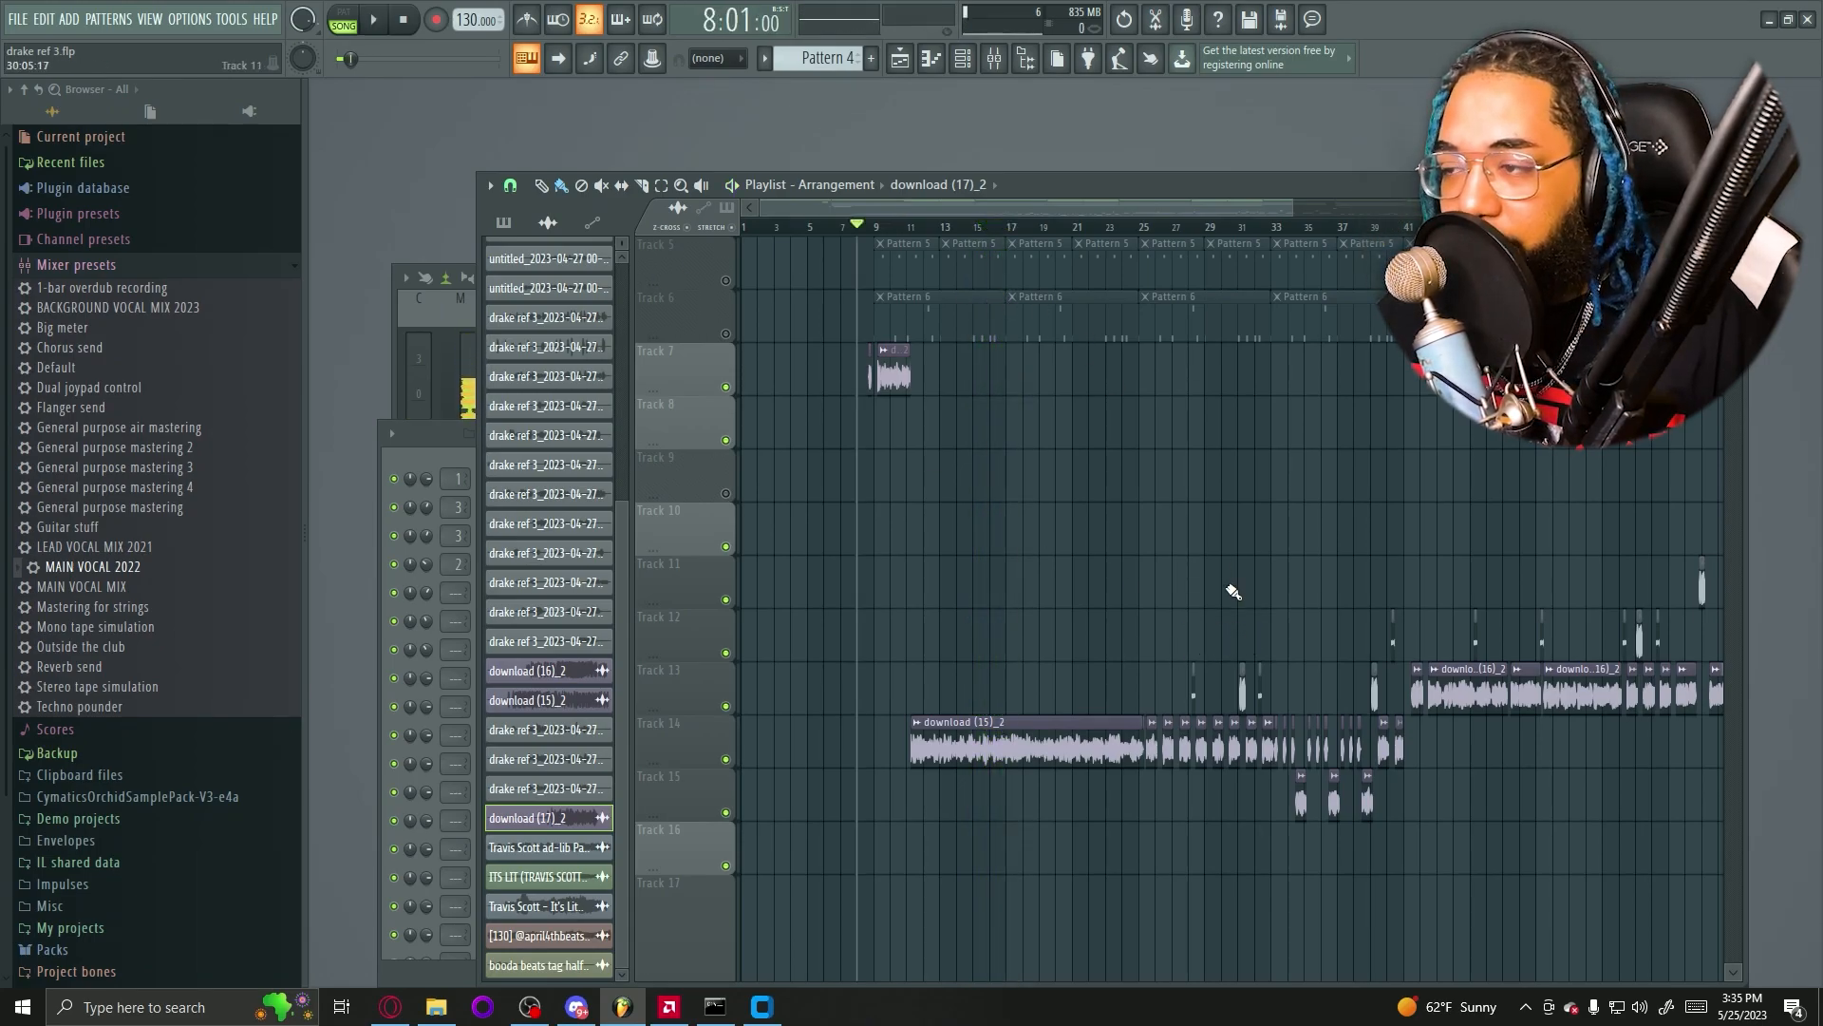
# Open the mixer track that the download (15)_2 vocal clip on Track 14 is routed to
pyautogui.scroll(2, 1227, 588)
pyautogui.doubleClick(988, 854)
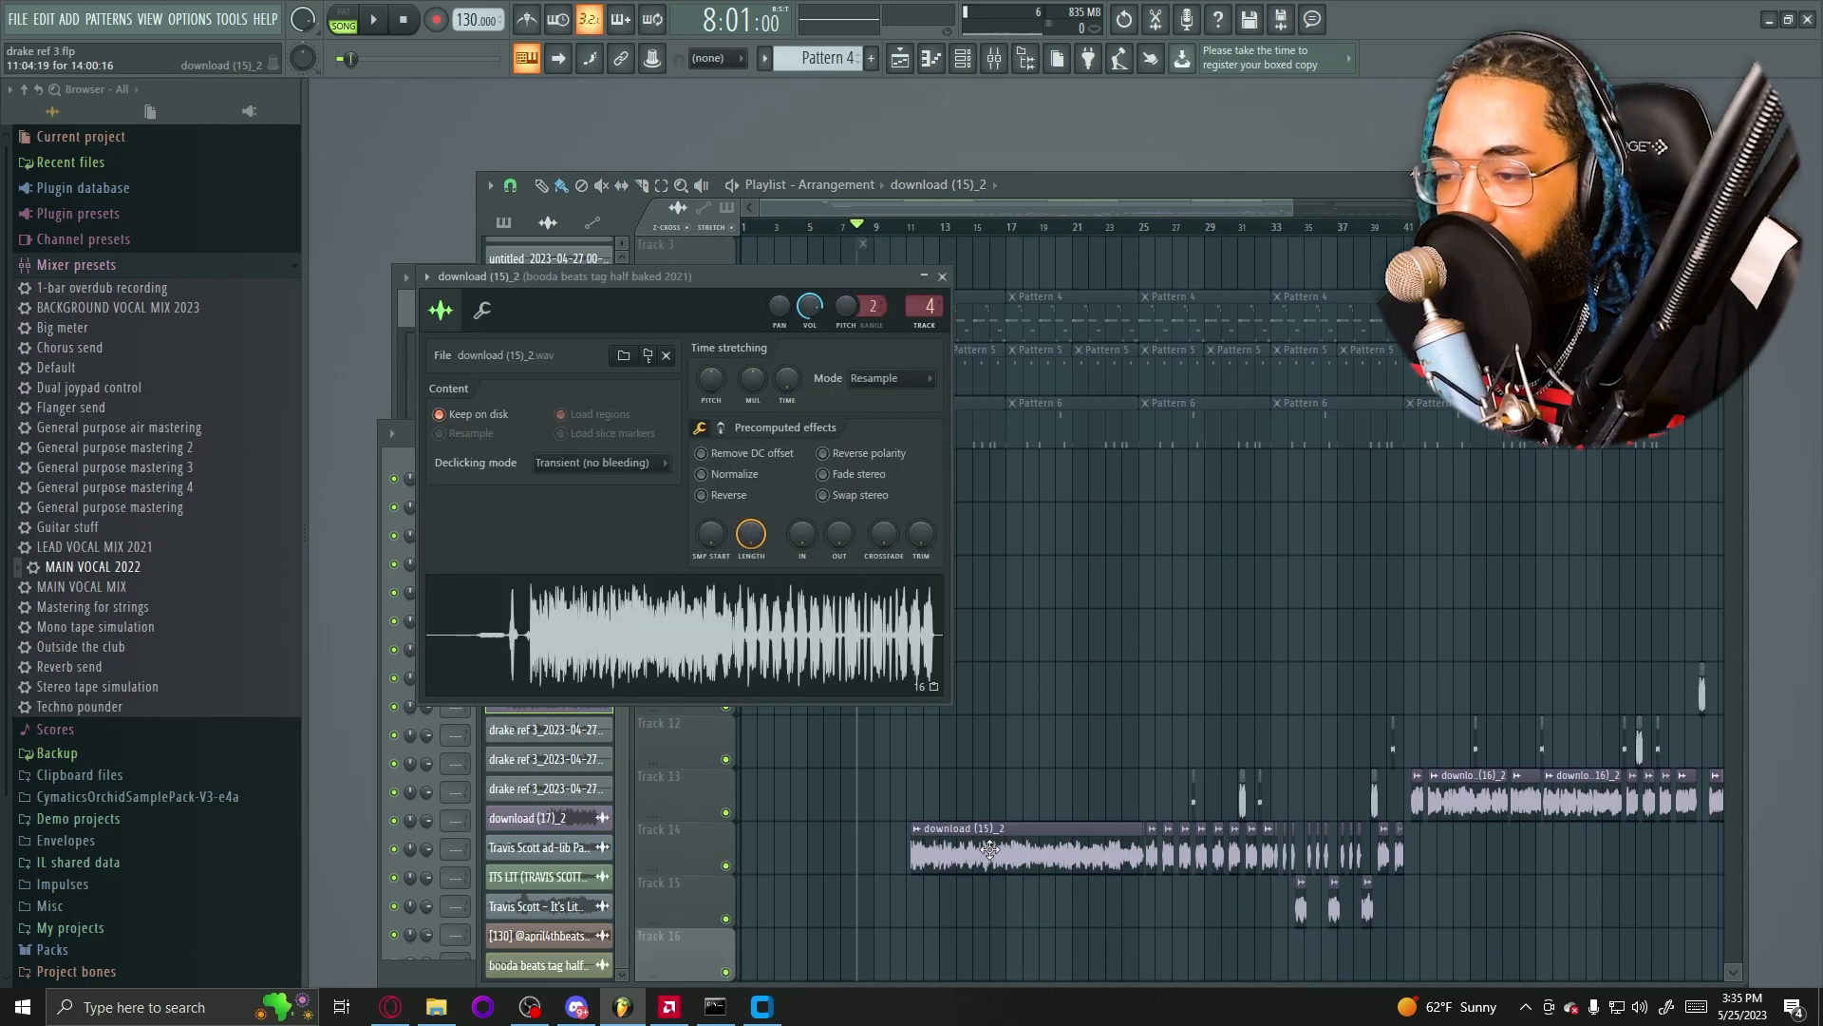
pyautogui.doubleClick(930, 308)
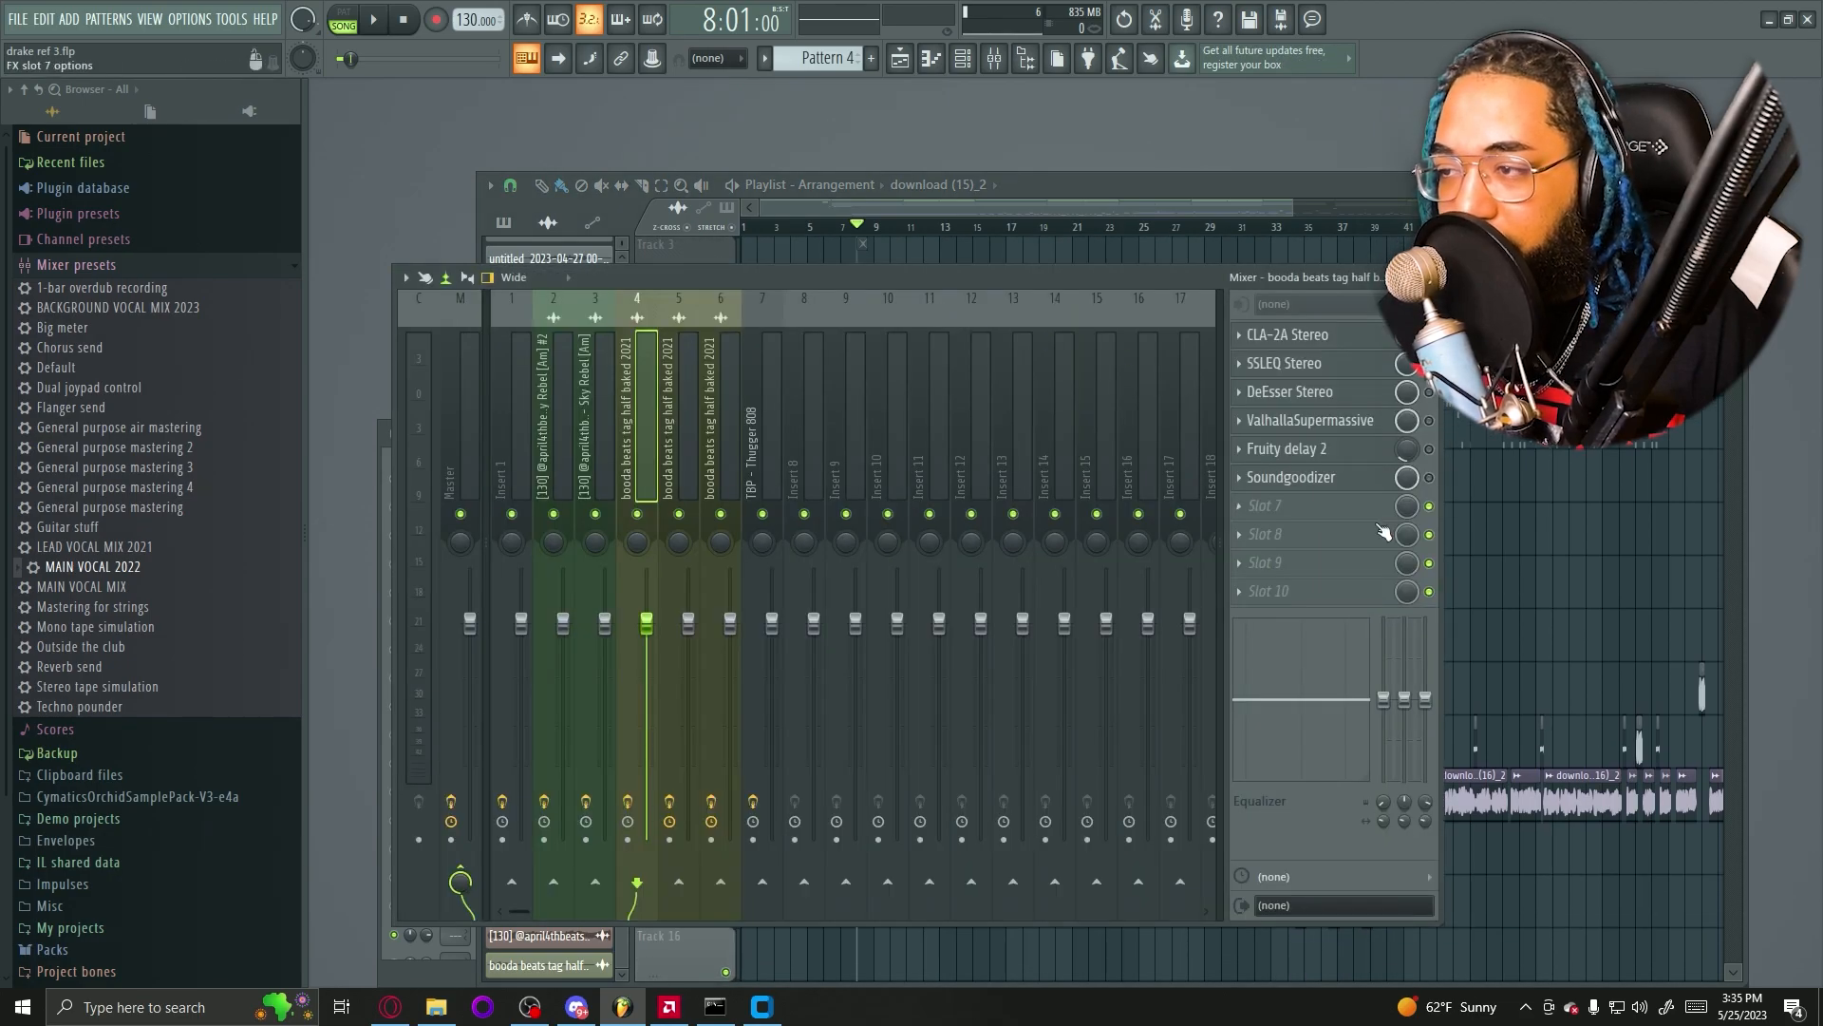
# Review the vocal track's CLA-2A compressor, and set the HF gain in its SSLEQ equalizer to 0.24 dB
pyautogui.click(1334, 342)
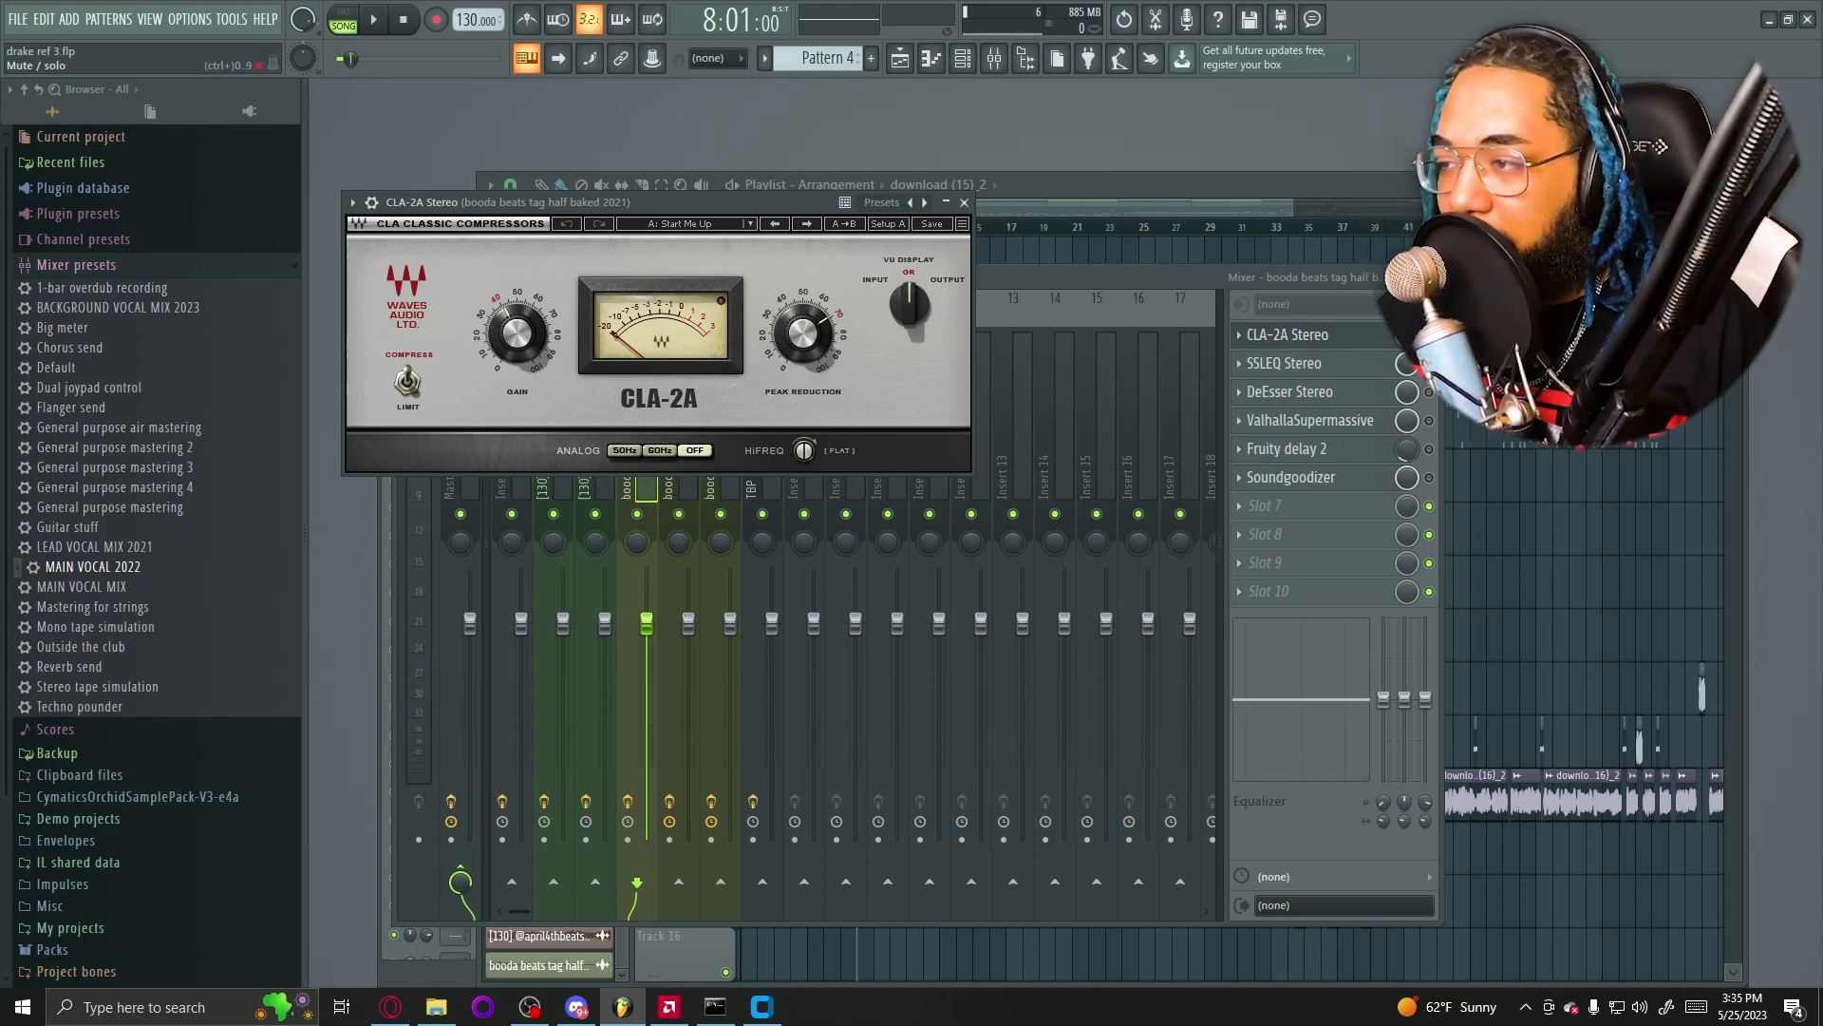
pyautogui.click(1315, 366)
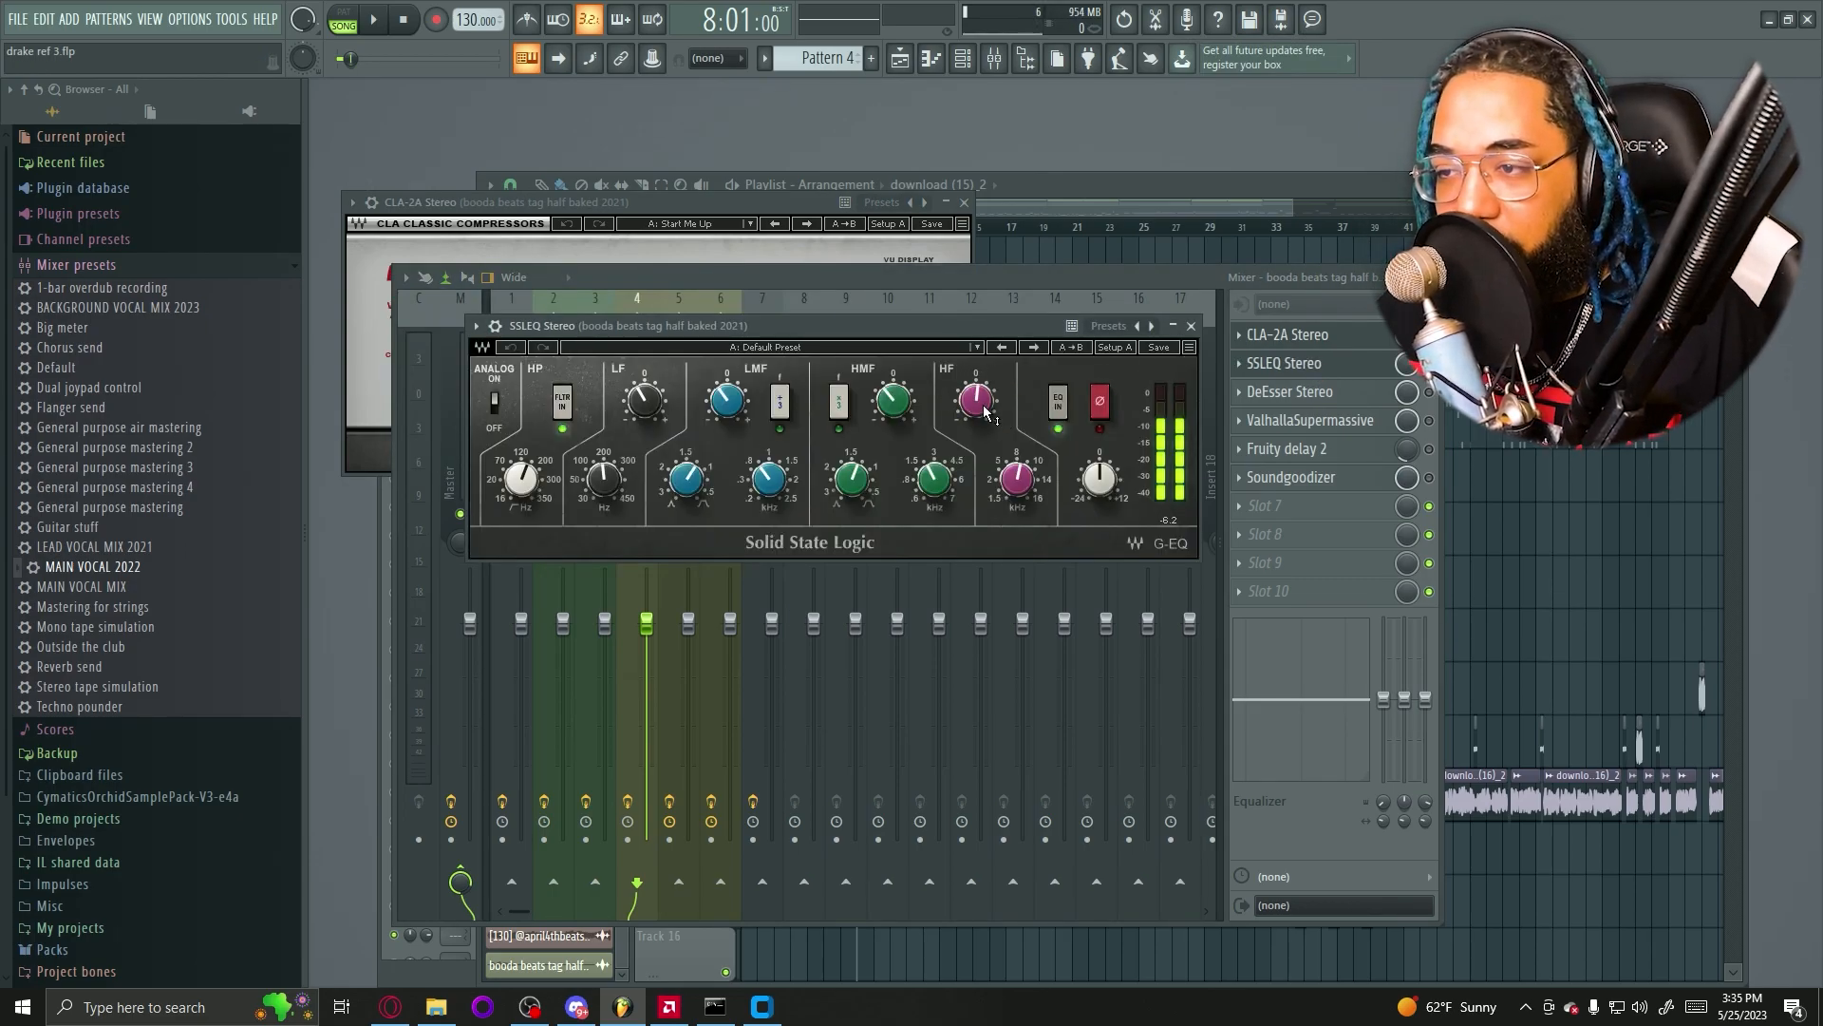
pyautogui.moveTo(985, 410); pyautogui.dragTo(981, 418)
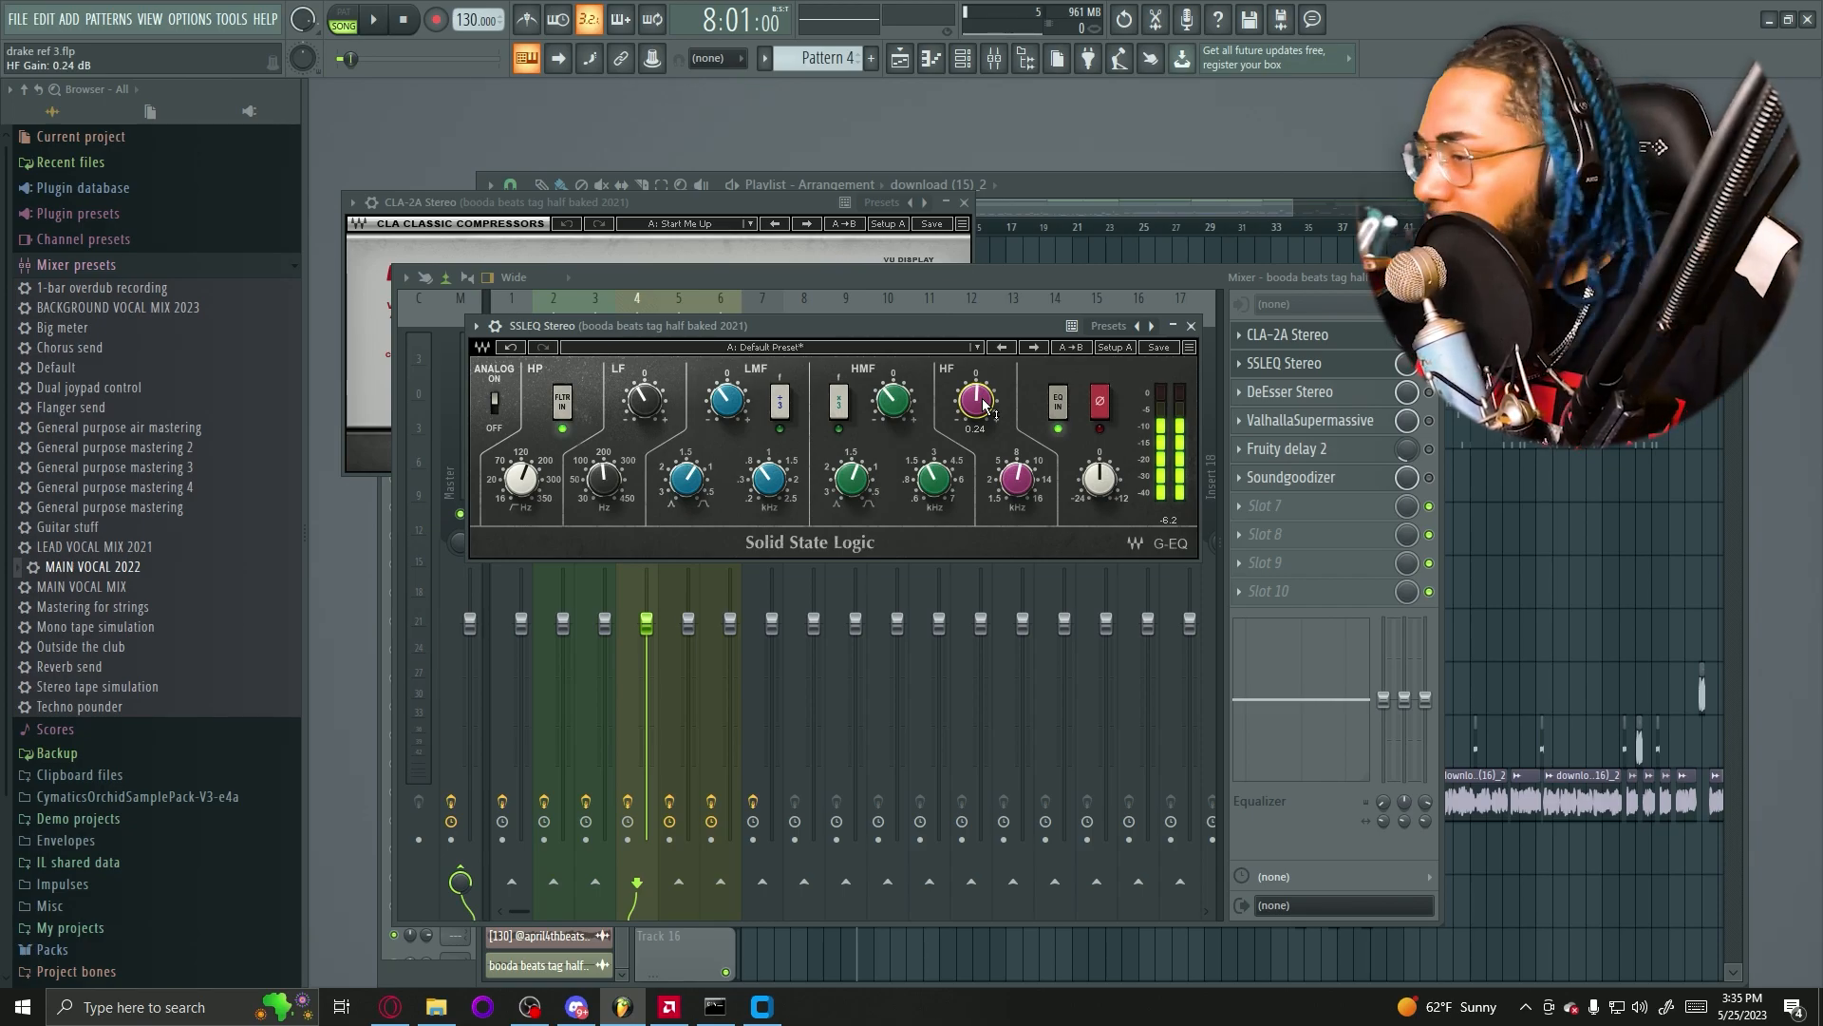
# Review the DeEsser and ValhallaSupermassive settings on the vocal mixer track and enable ValhallaSupermassive
pyautogui.click(1320, 397)
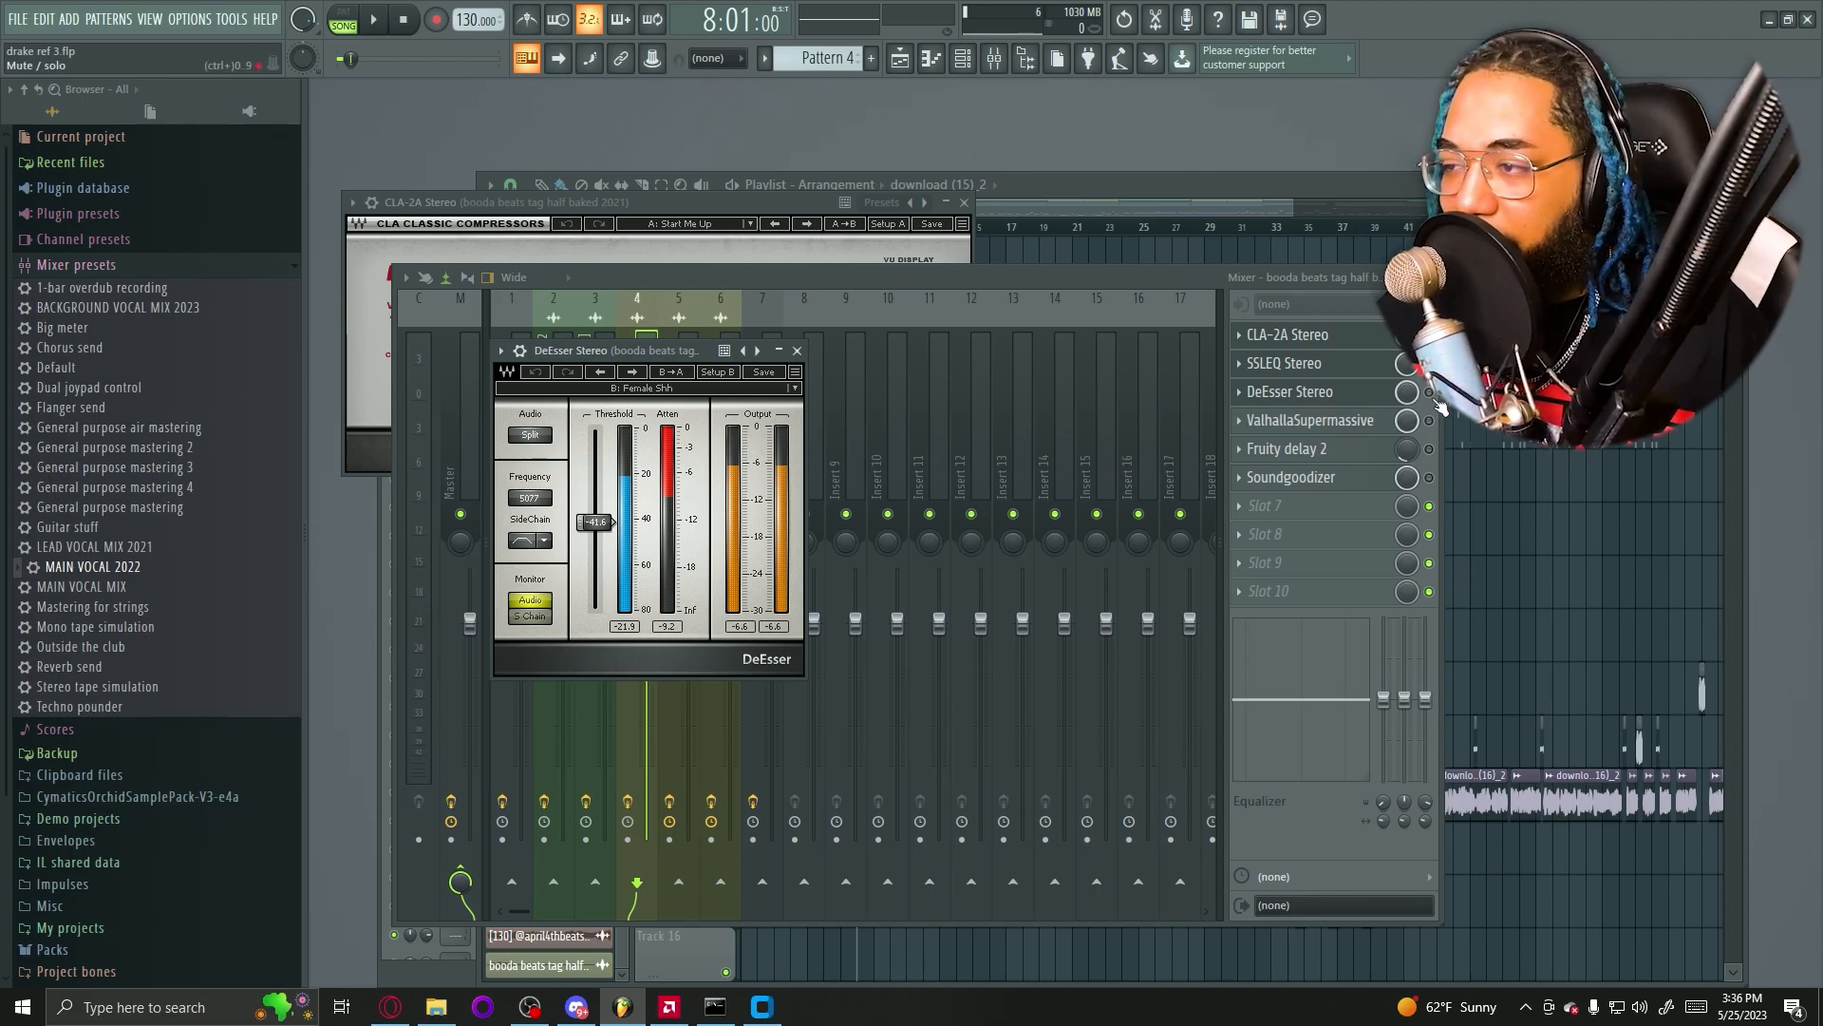
pyautogui.click(1346, 422)
pyautogui.moveTo(1010, 198); pyautogui.dragTo(767, 241)
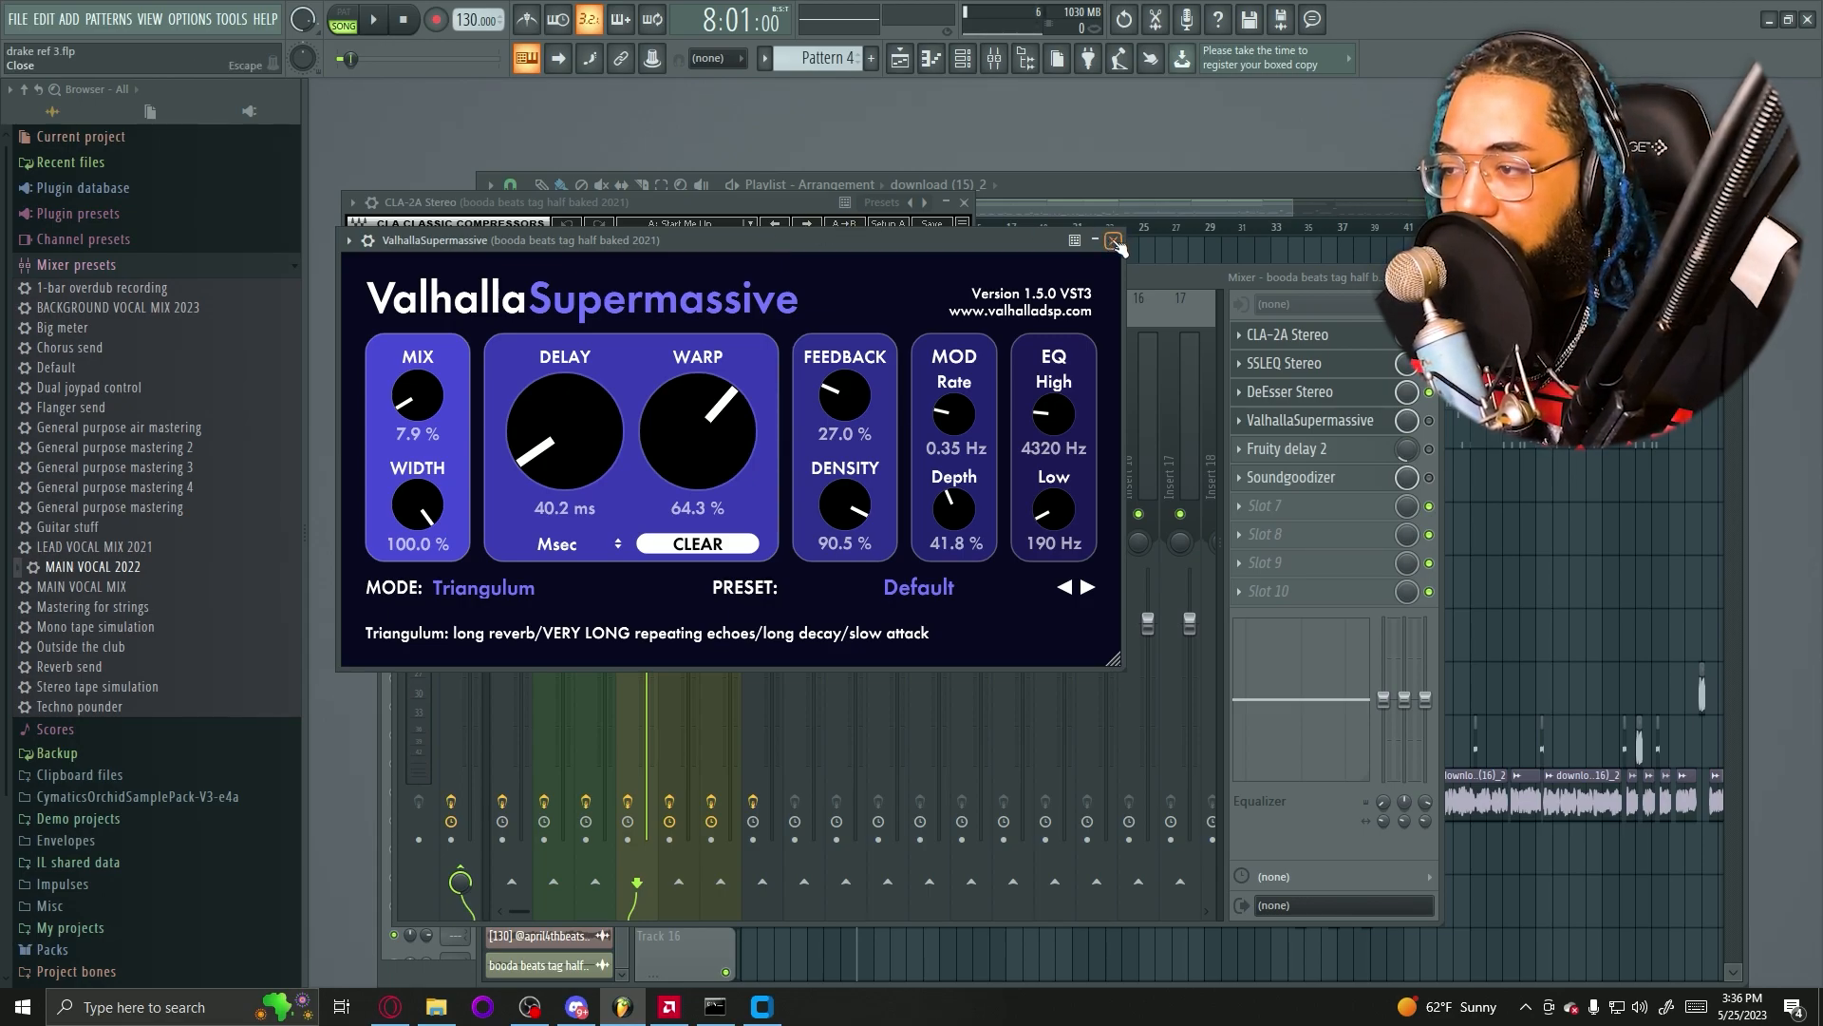
pyautogui.click(1430, 420)
# Review the Fruity delay 2 settings on the vocal mixer track and enable the effect
pyautogui.click(1338, 452)
pyautogui.click(1337, 453)
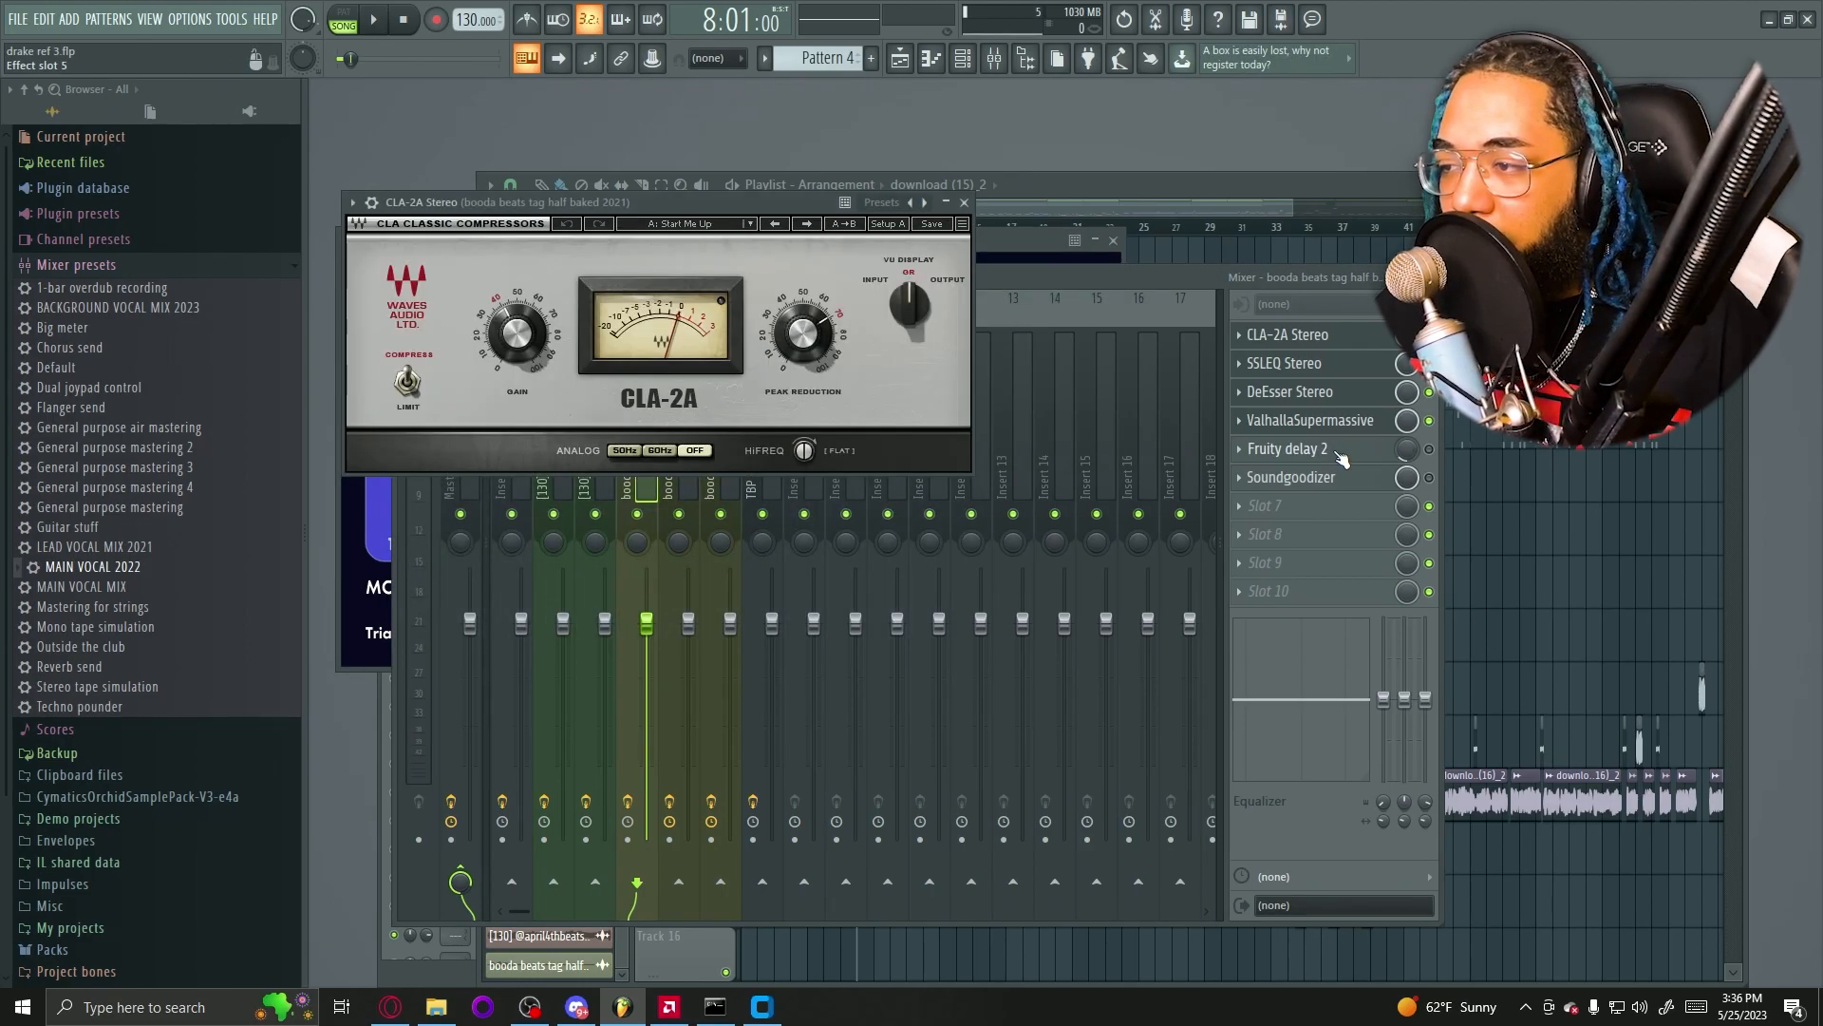
pyautogui.click(1338, 452)
pyautogui.click(1338, 452)
pyautogui.click(1338, 452)
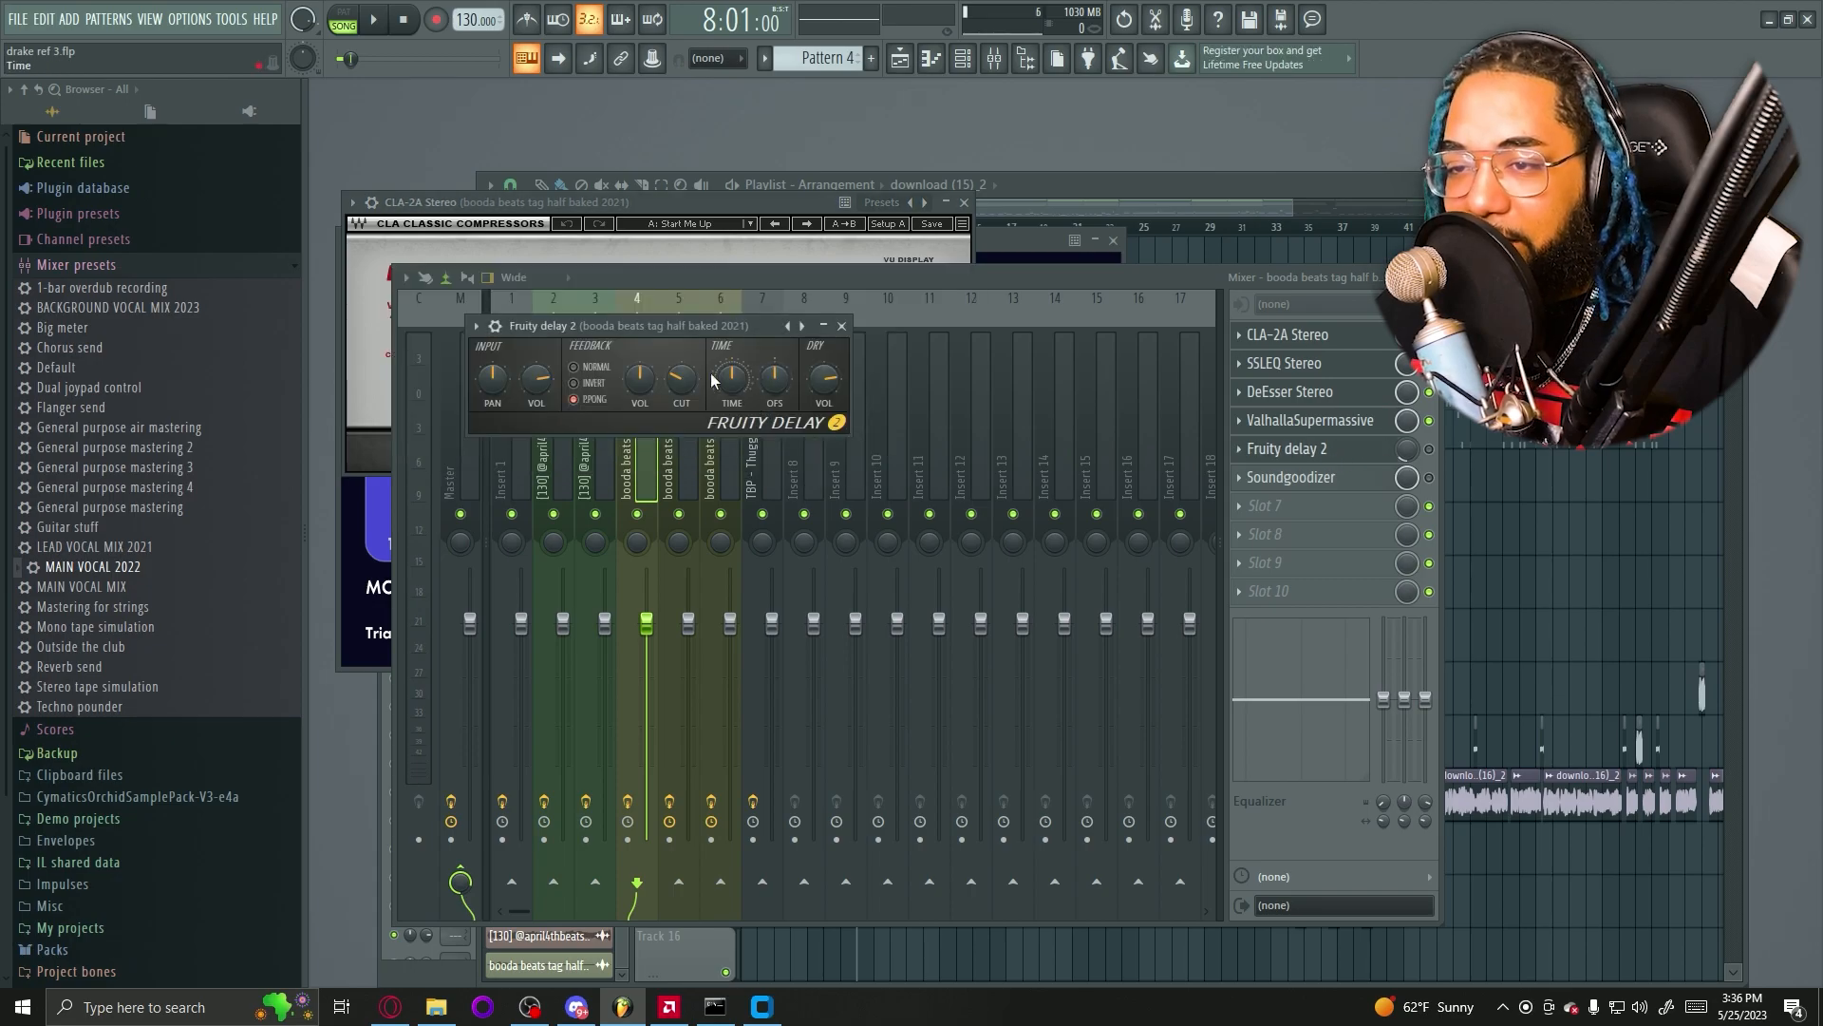
pyautogui.click(1338, 452)
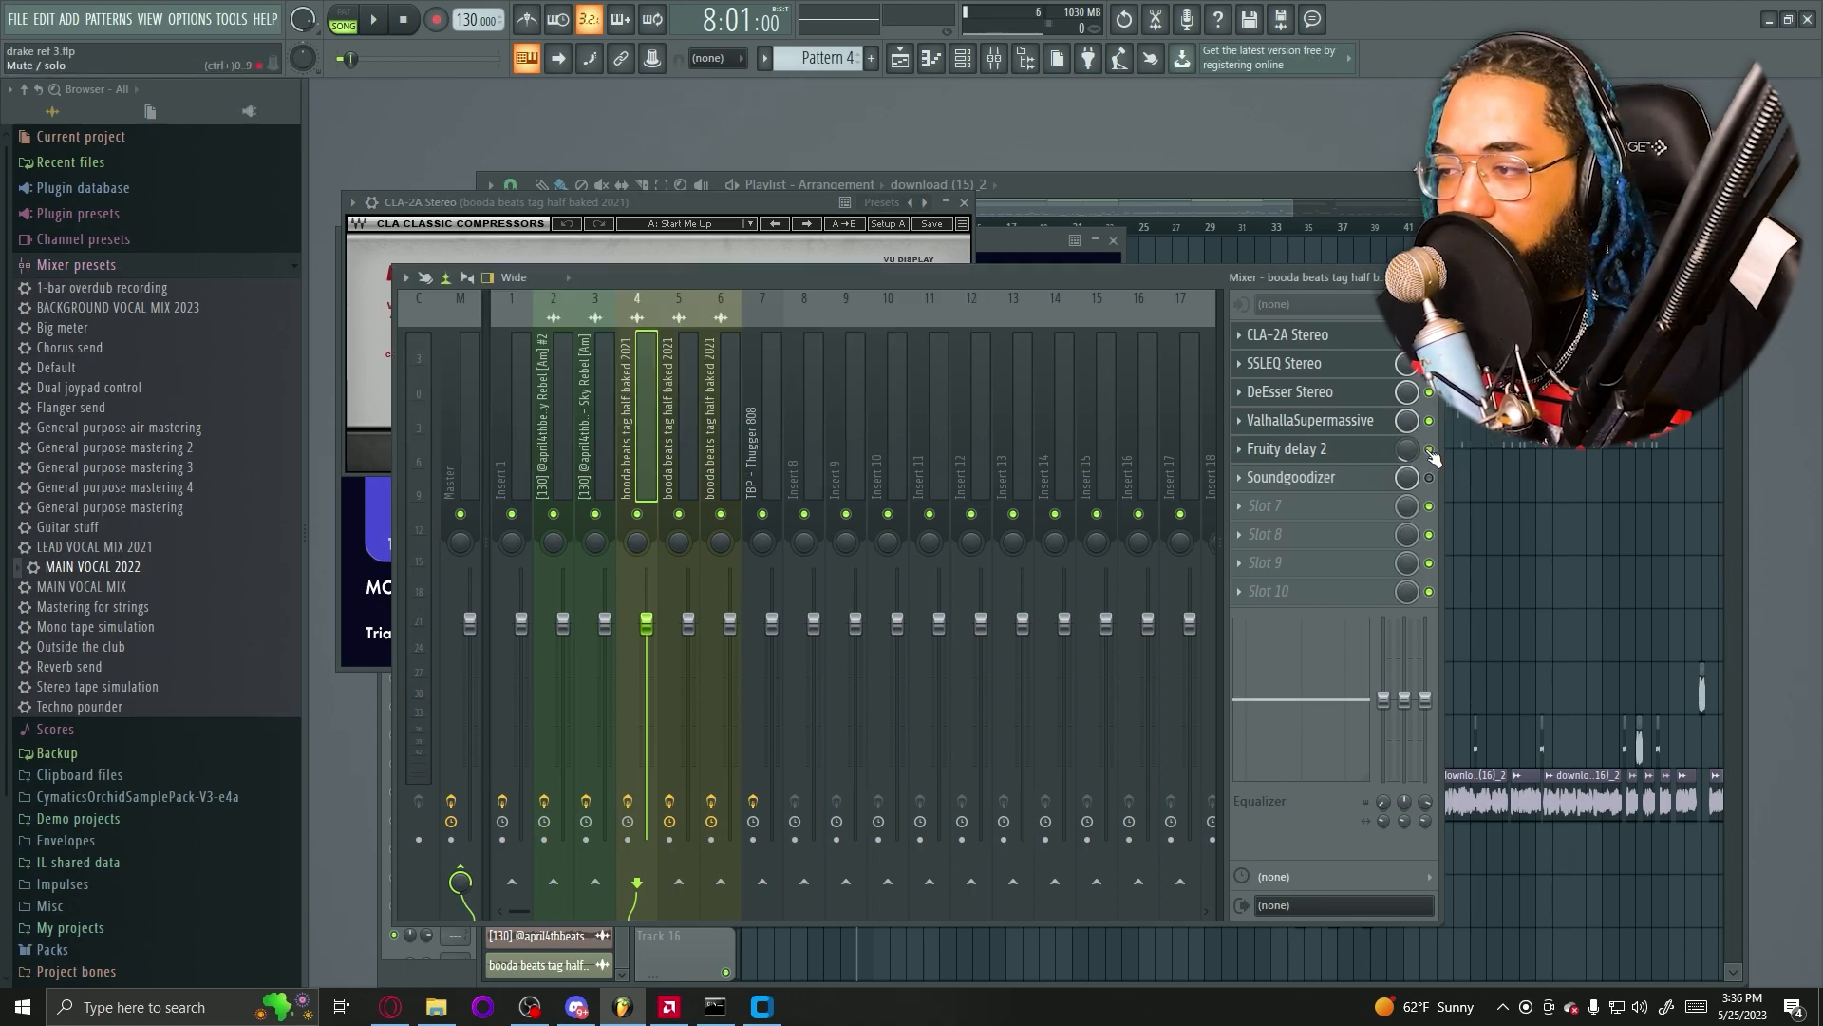
# Review the Soundgoodizer settings on the vocal mixer track and enable the effect
pyautogui.click(1299, 479)
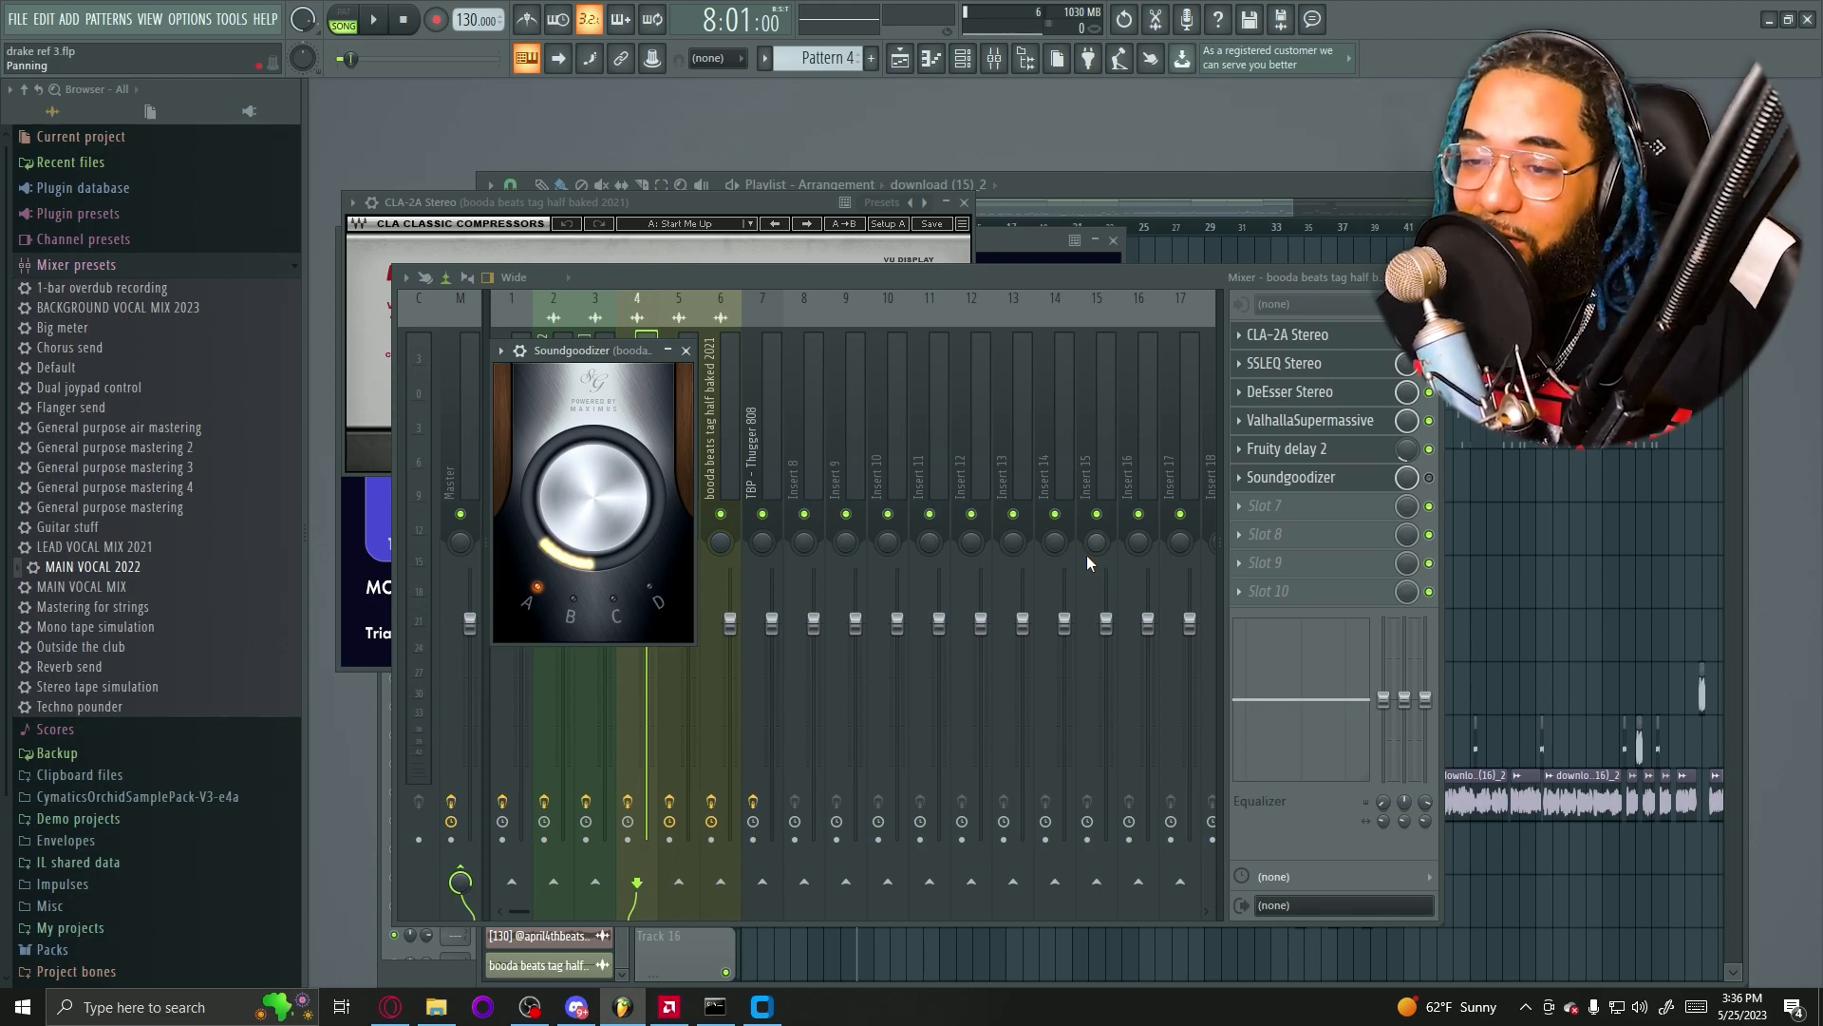
pyautogui.click(1430, 477)
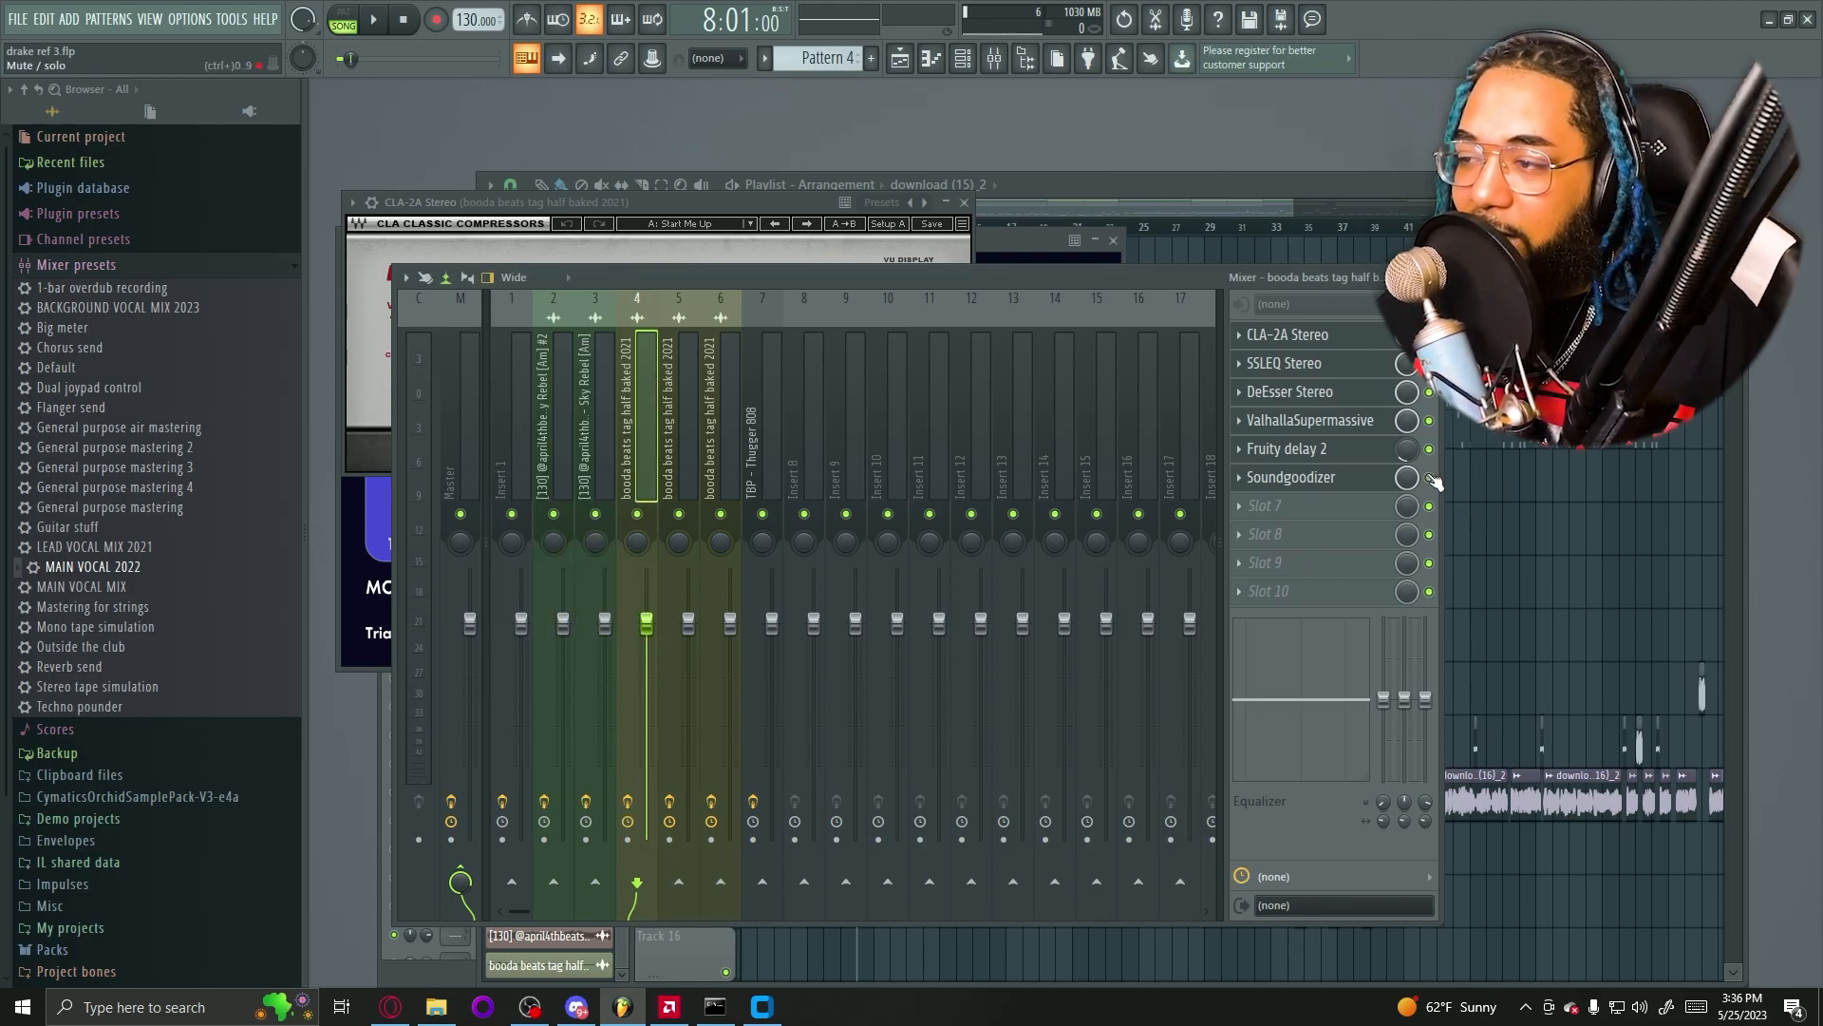
pyautogui.click(1329, 479)
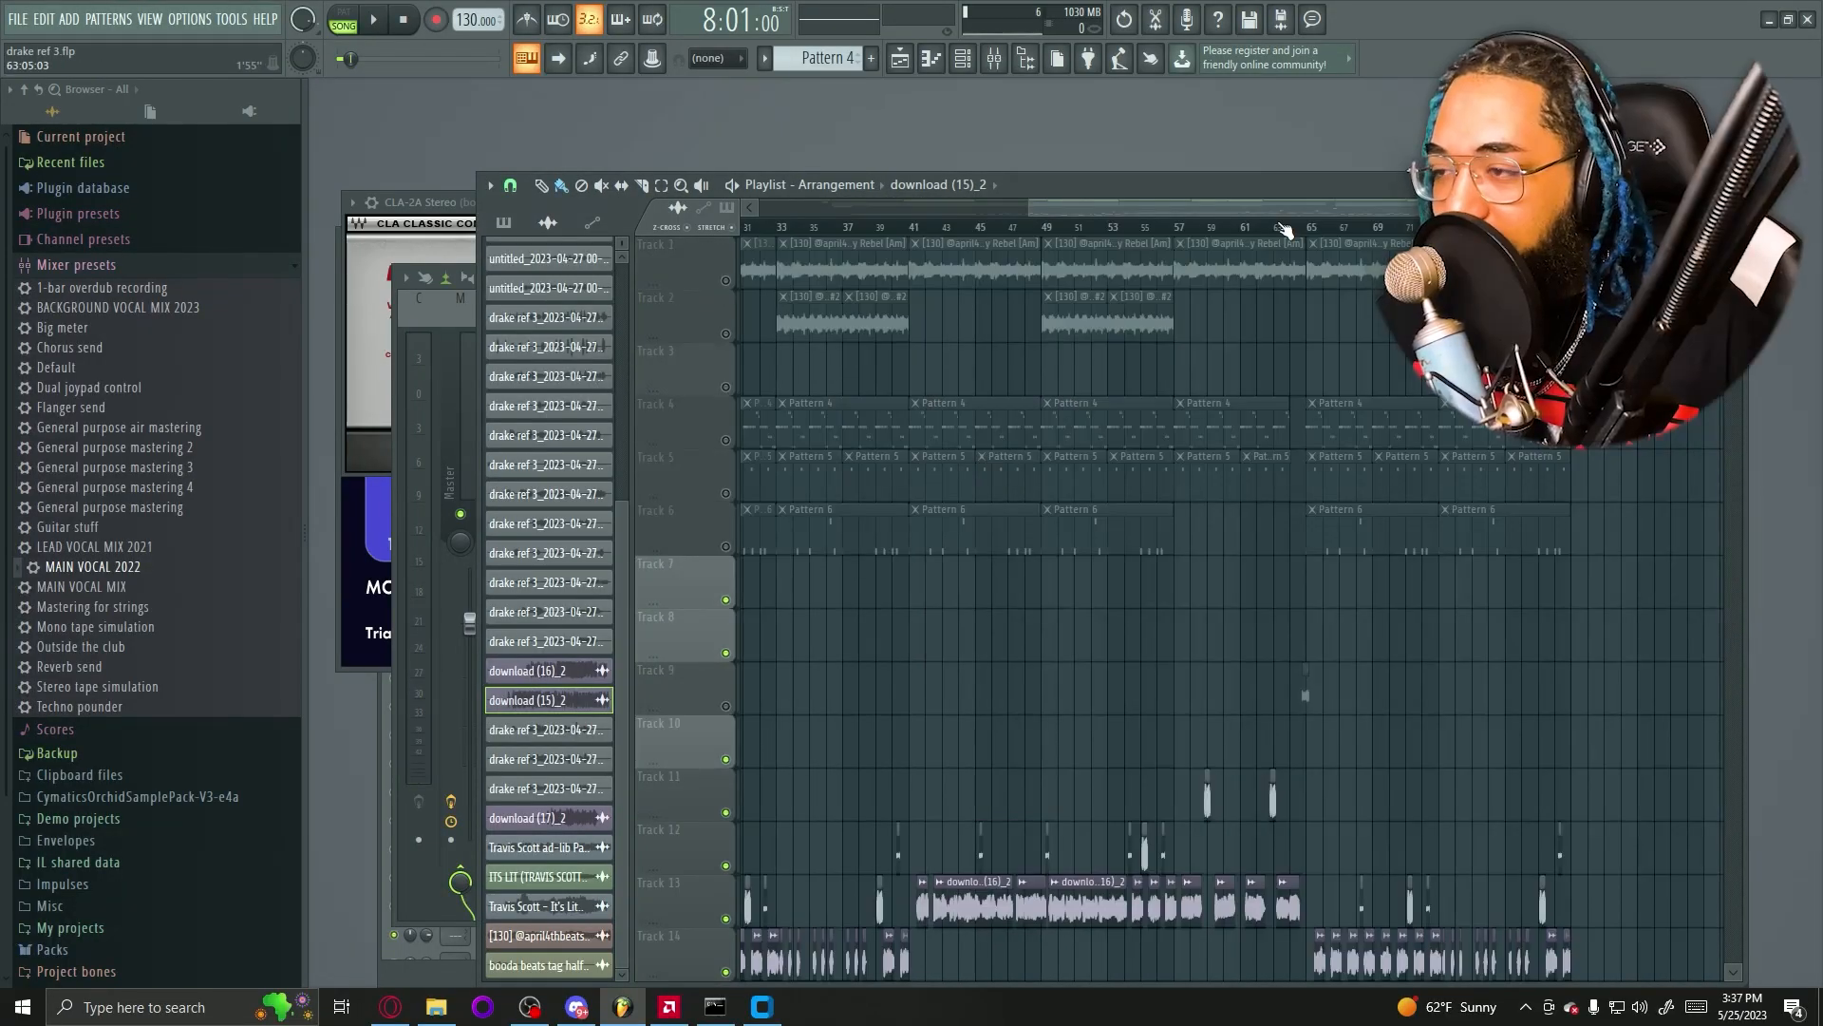
# Preview several of the original drake ref 3 vocal recordings and look at their sample settings
pyautogui.click(1289, 227)
pyautogui.moveTo(1308, 212); pyautogui.dragTo(1314, 213)
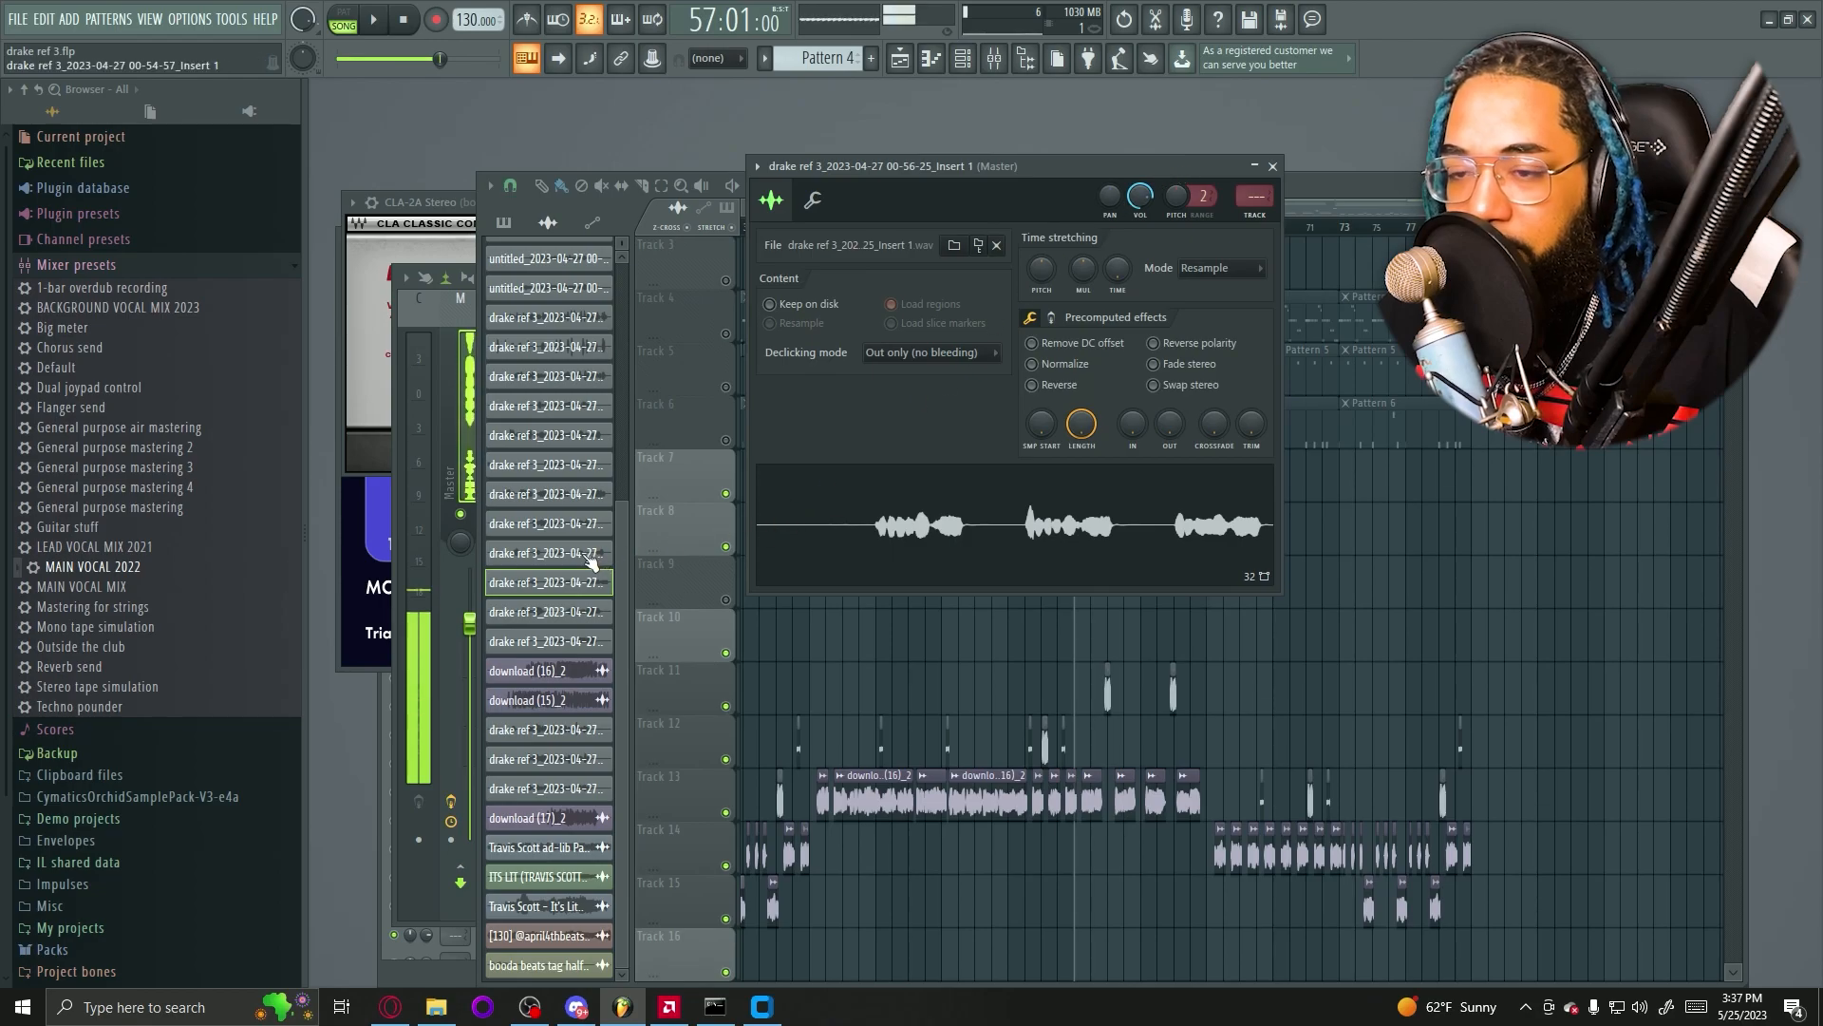
pyautogui.click(590, 560)
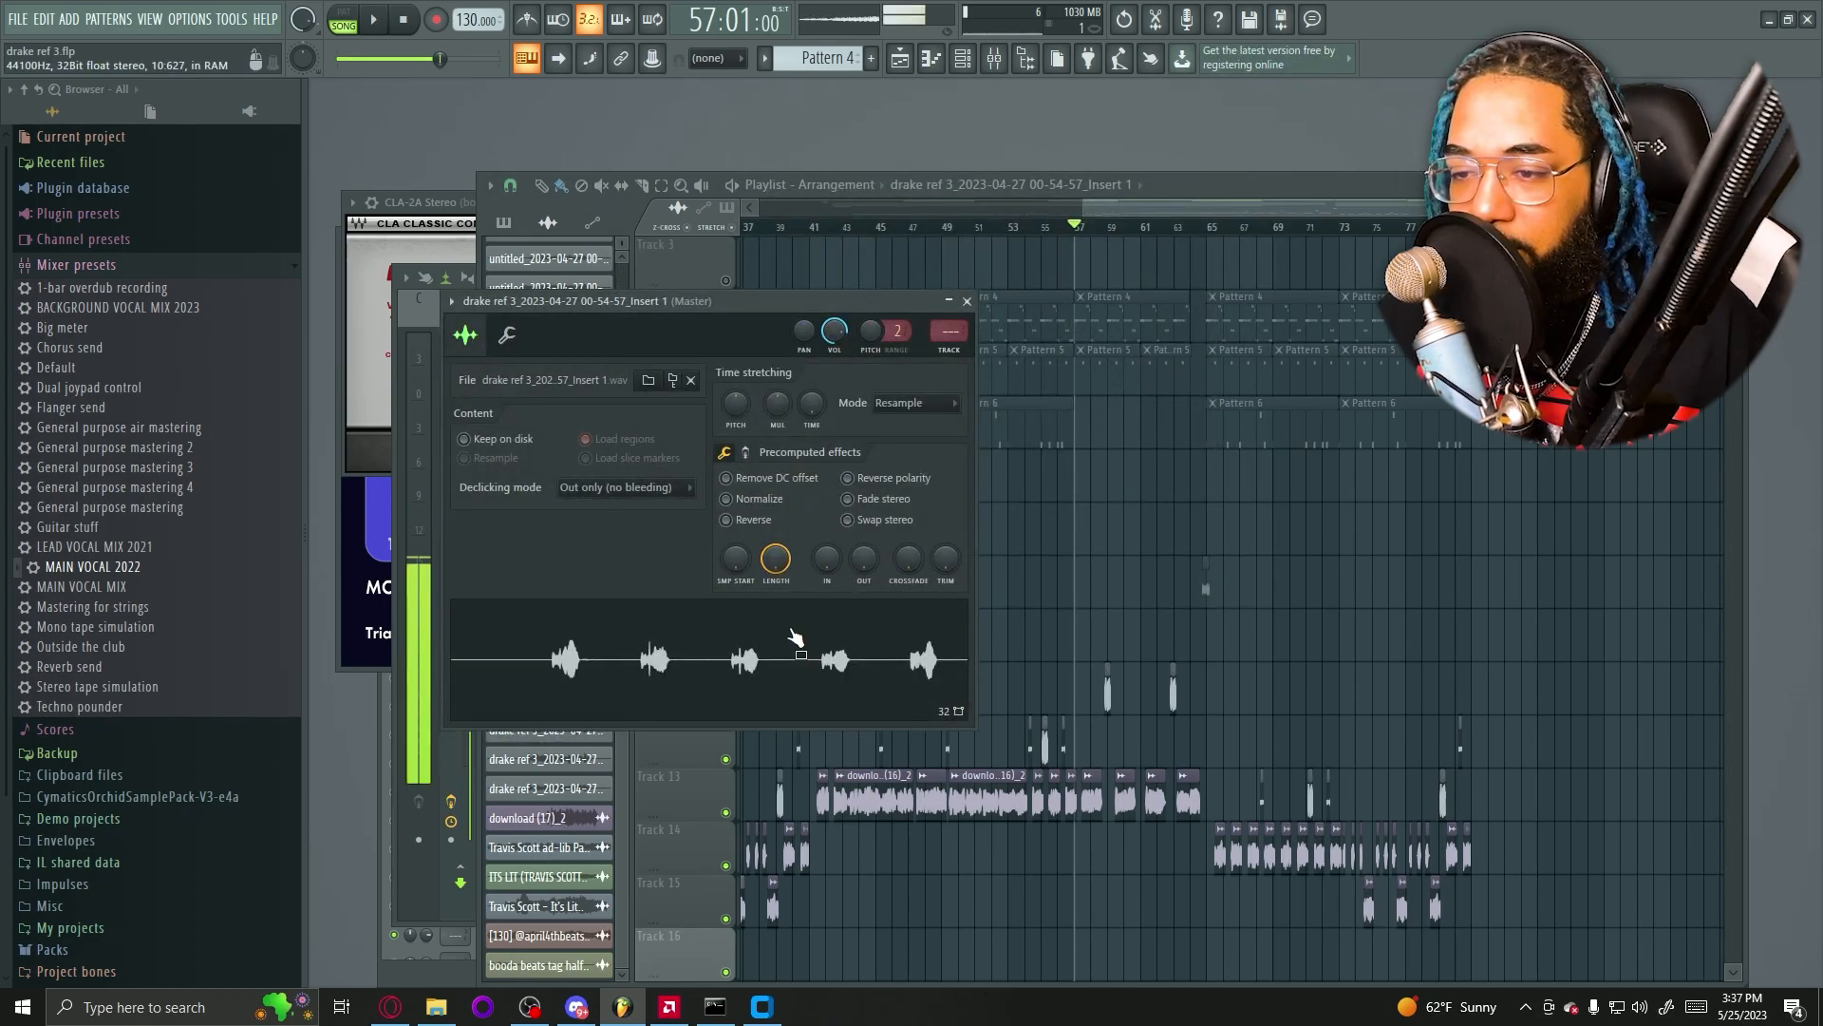
pyautogui.click(967, 301)
pyautogui.click(596, 526)
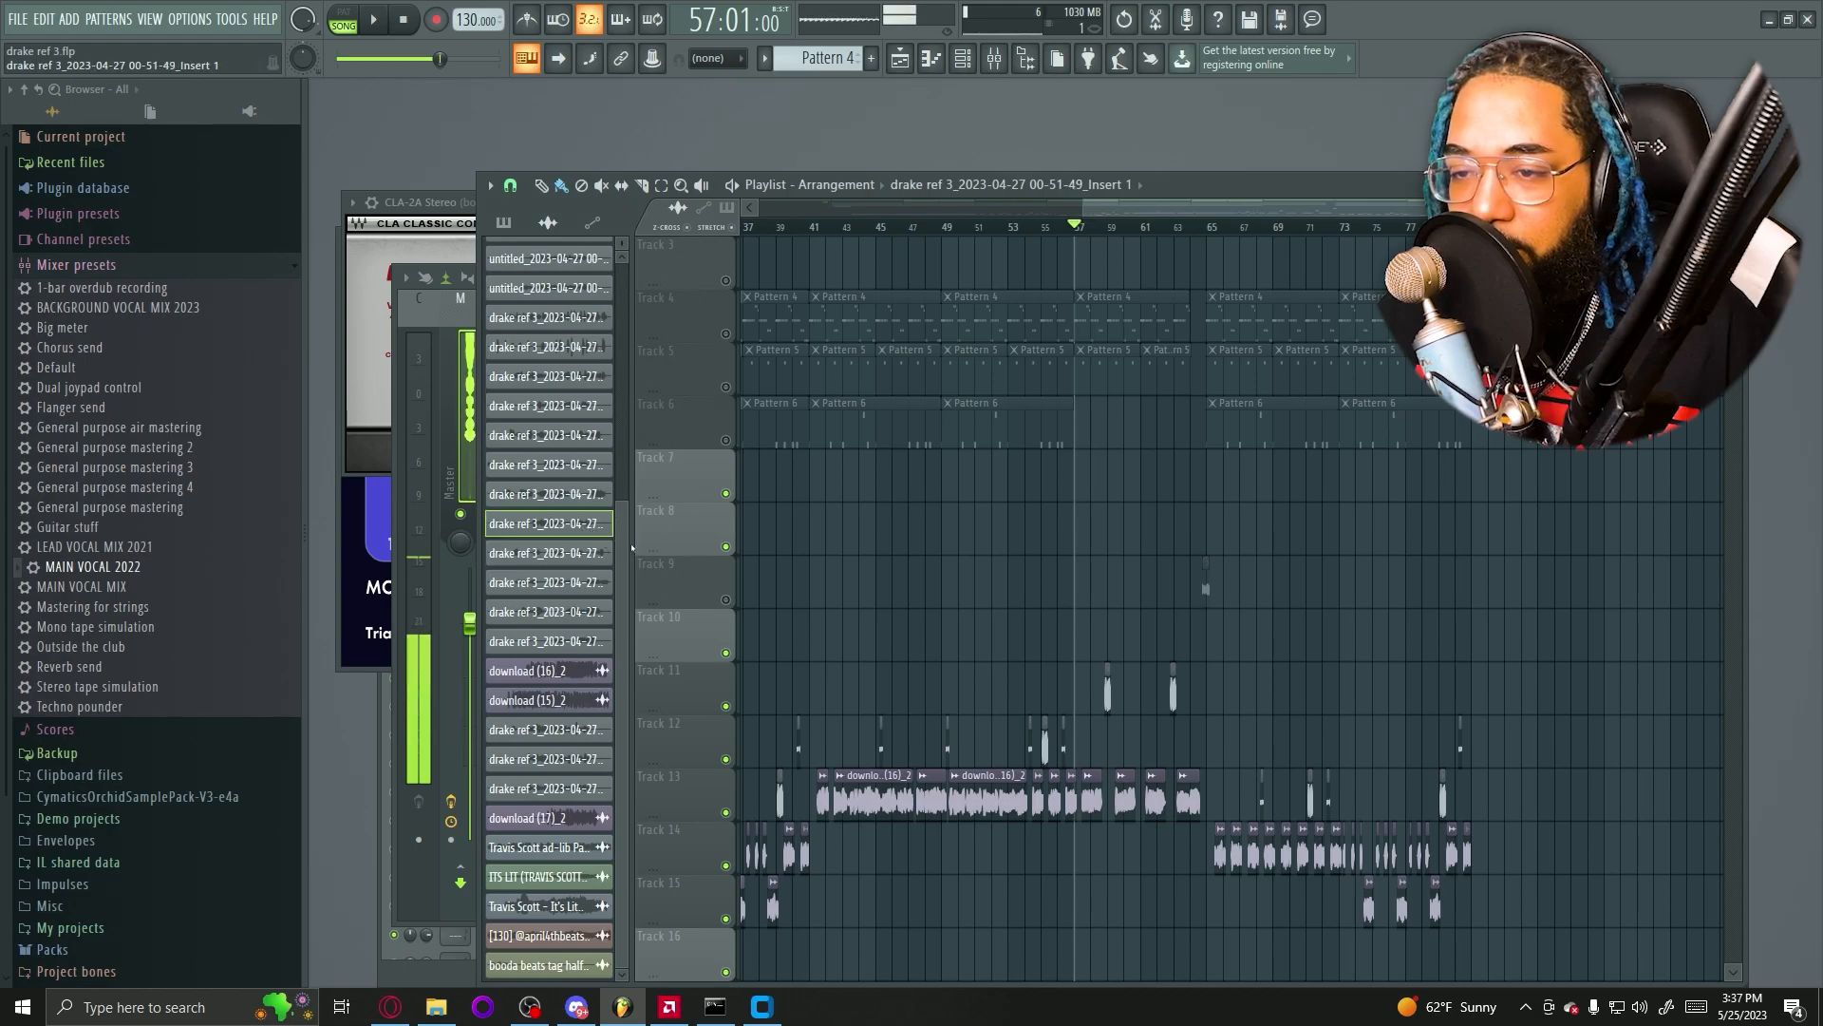
pyautogui.click(599, 582)
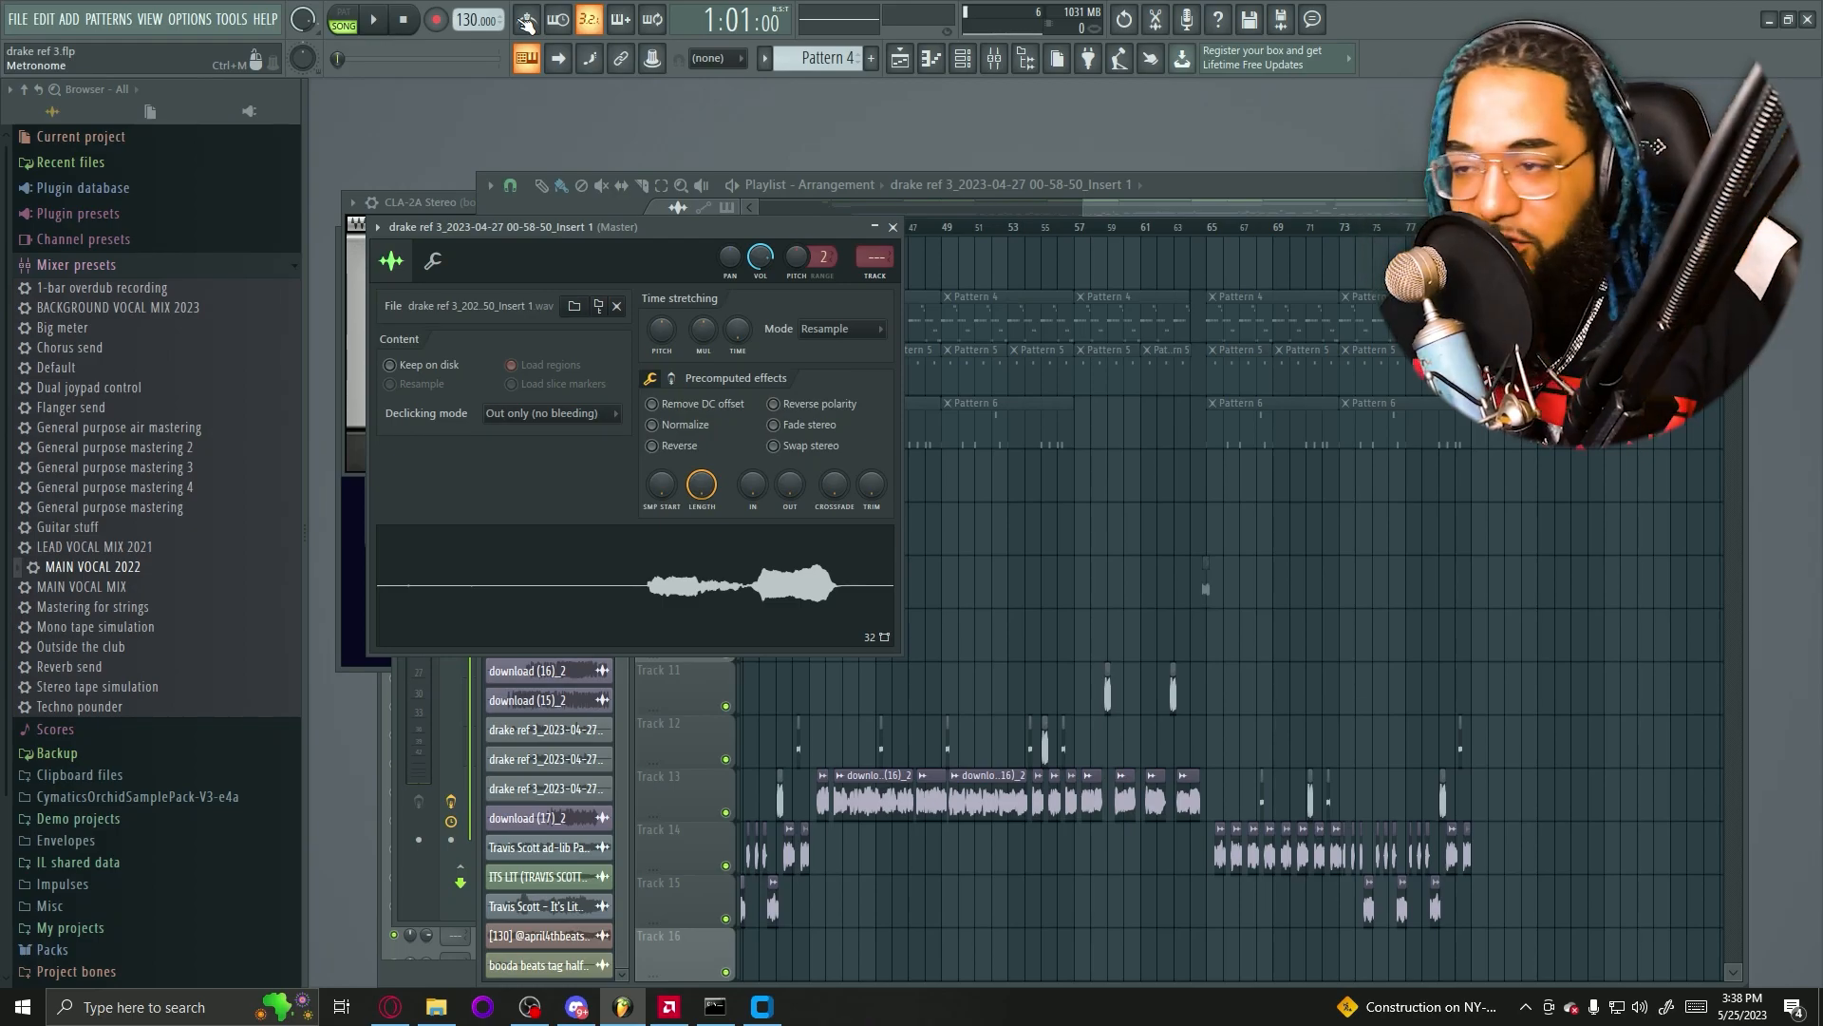
# Unmute Track 9 and the beat on Tracks 1 to 6 in the playlist
pyautogui.click(1199, 202)
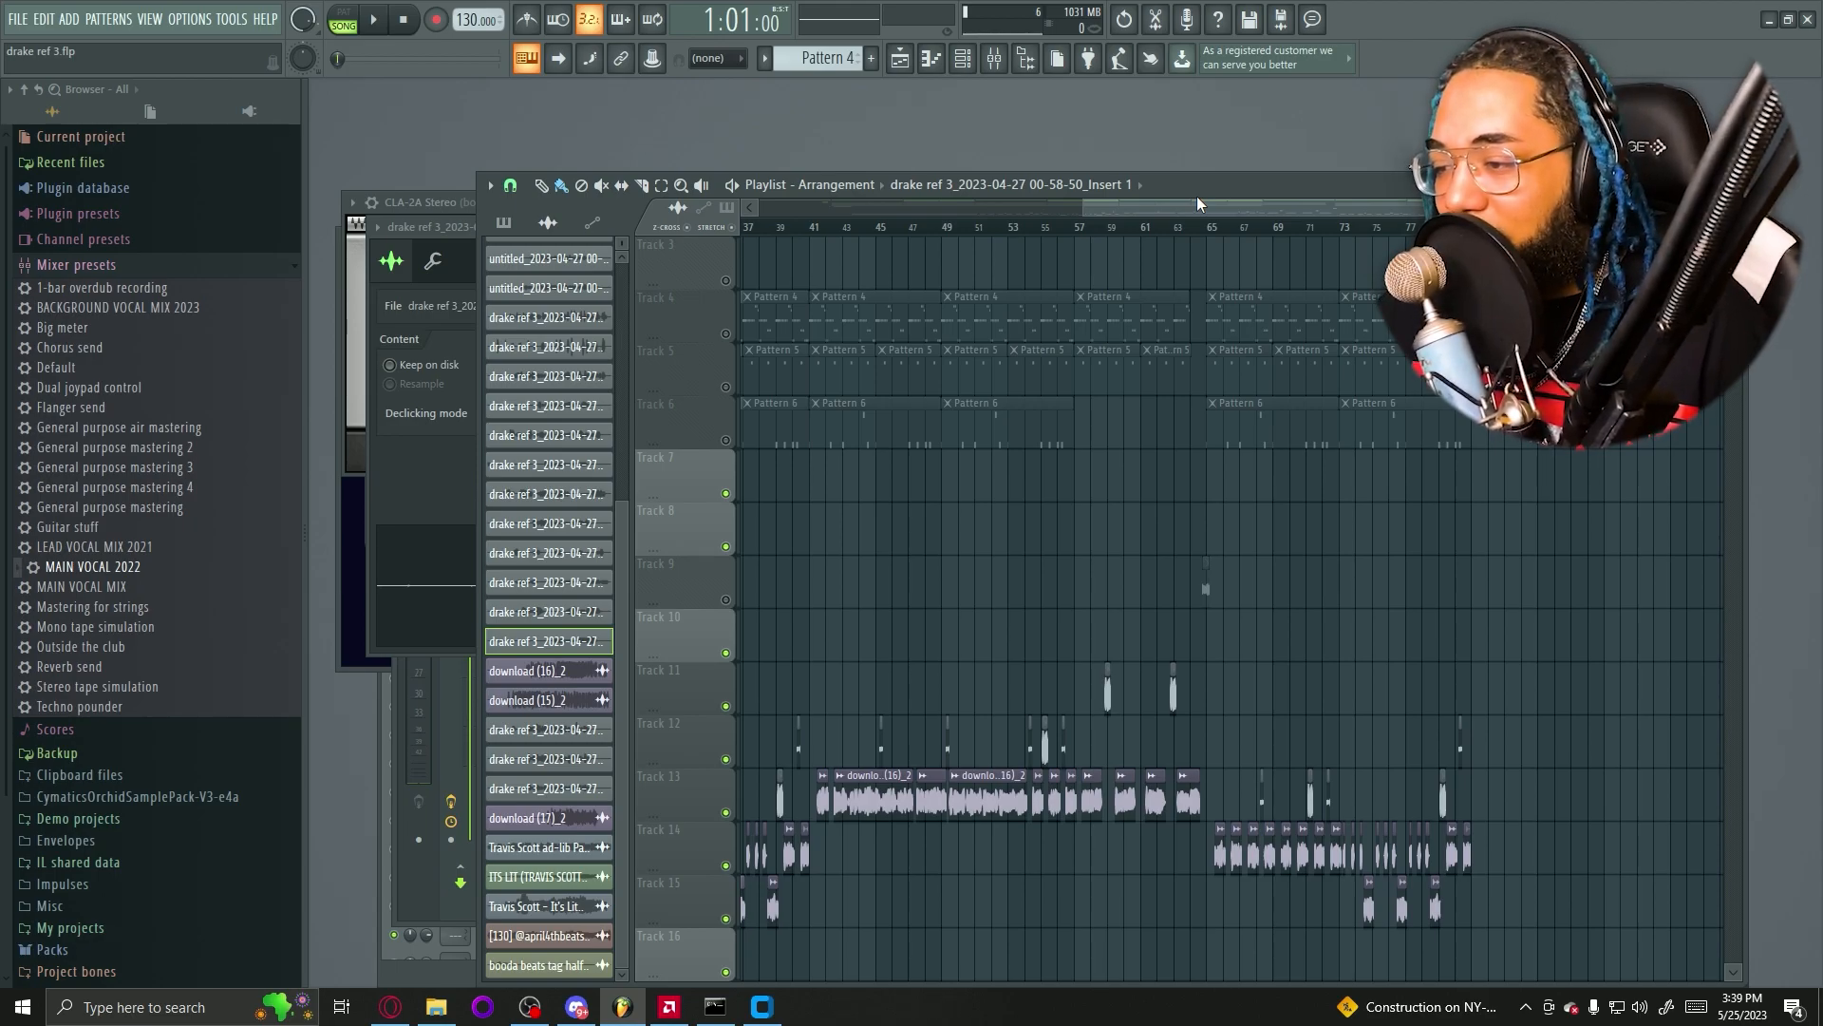
pyautogui.click(727, 601)
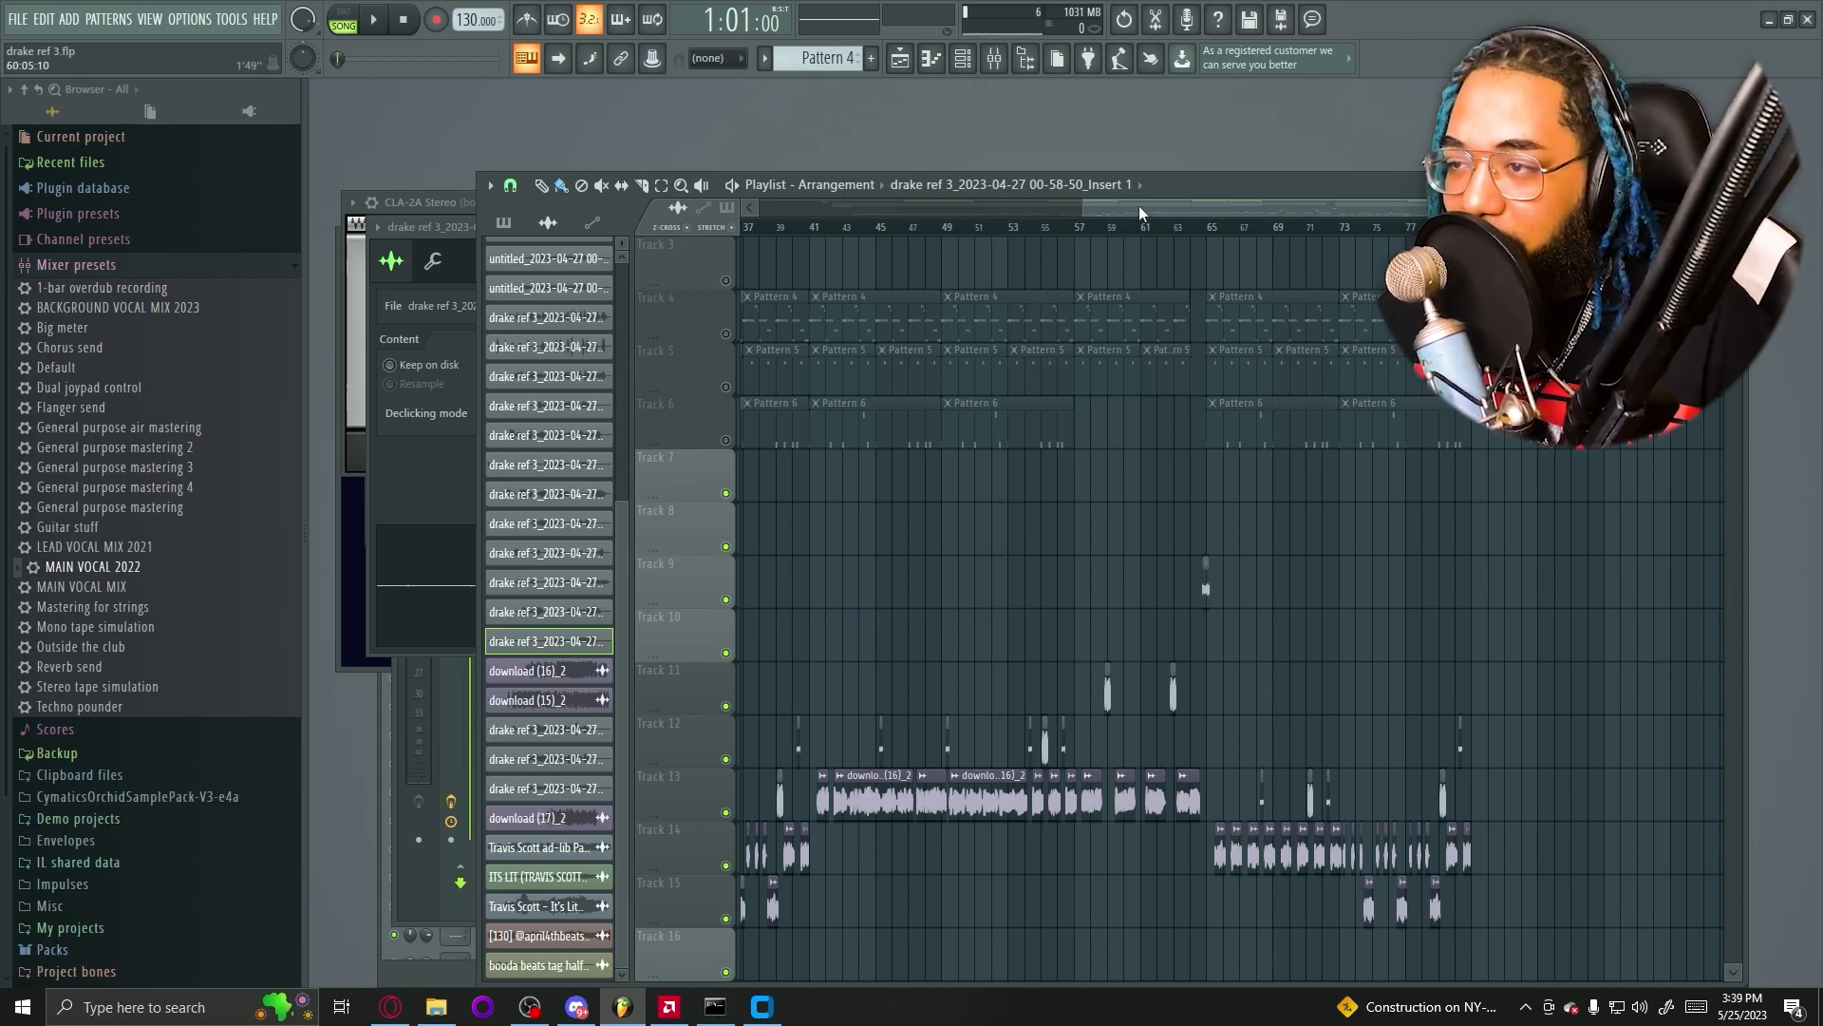
pyautogui.moveTo(1139, 208); pyautogui.dragTo(833, 228)
pyautogui.moveTo(862, 294); pyautogui.dragTo(896, 424)
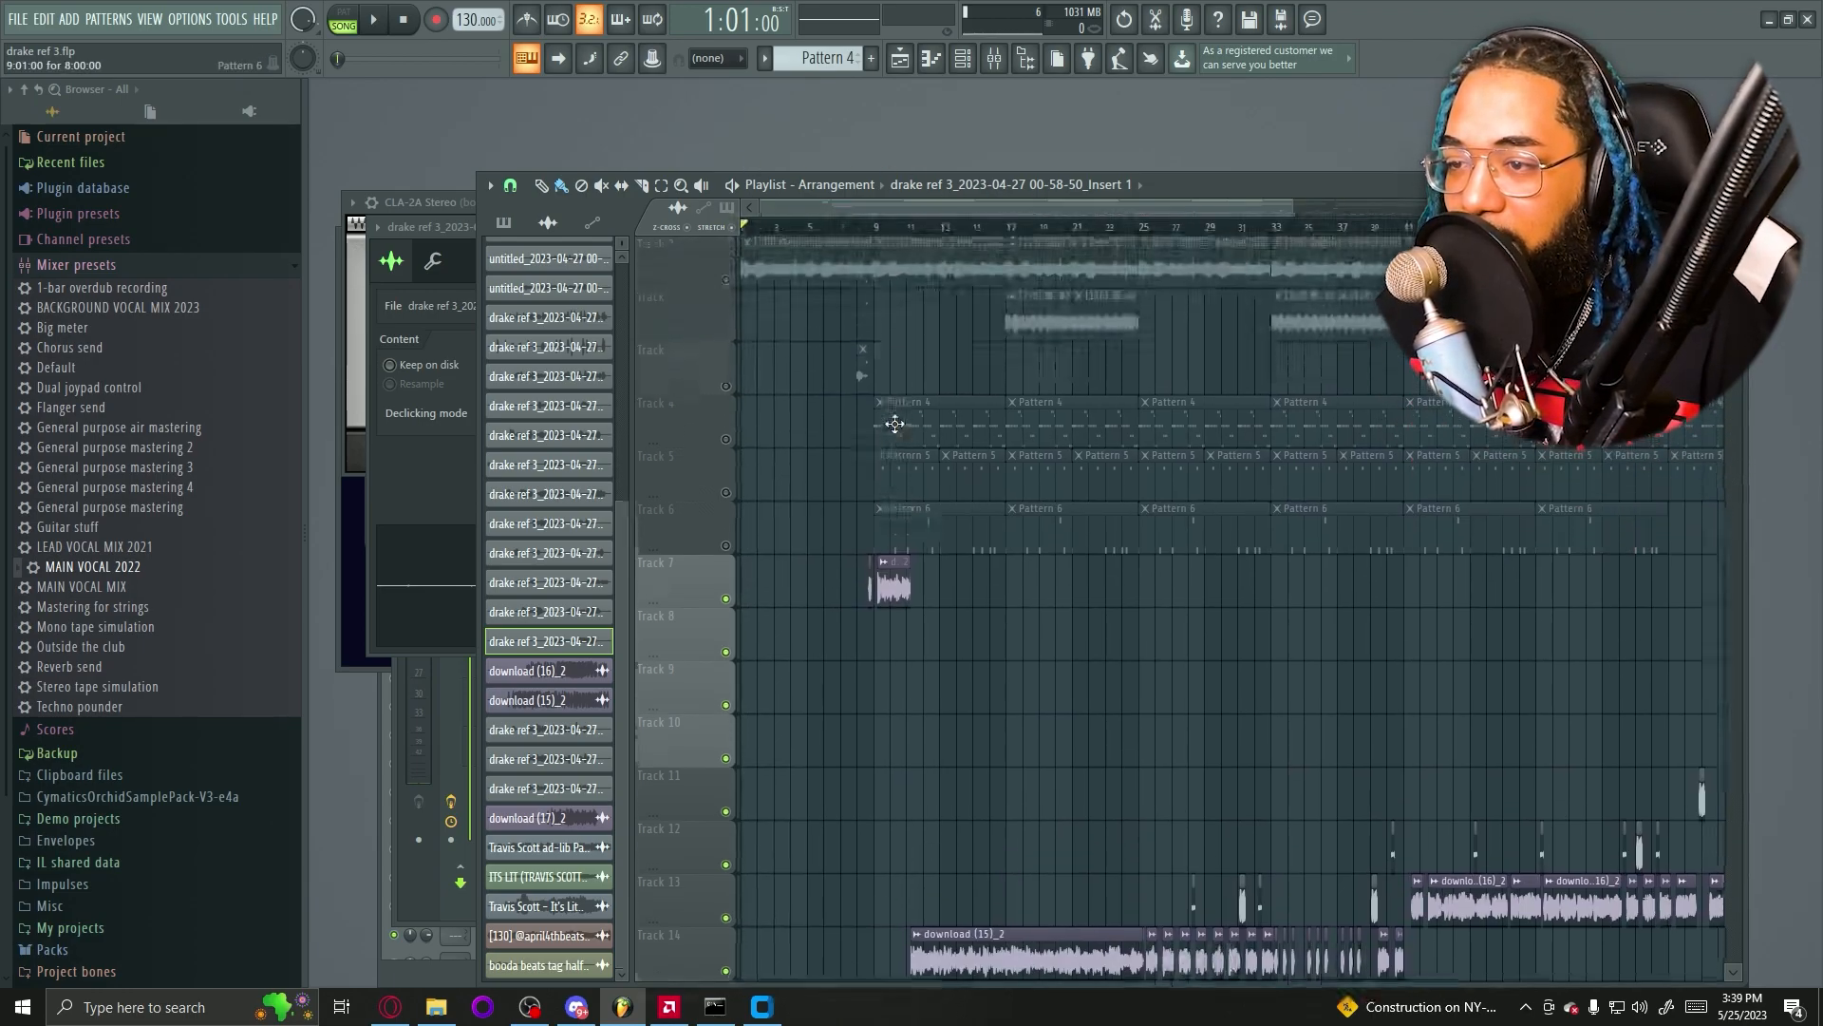
pyautogui.click(729, 549)
pyautogui.click(728, 495)
pyautogui.click(728, 442)
pyautogui.click(728, 389)
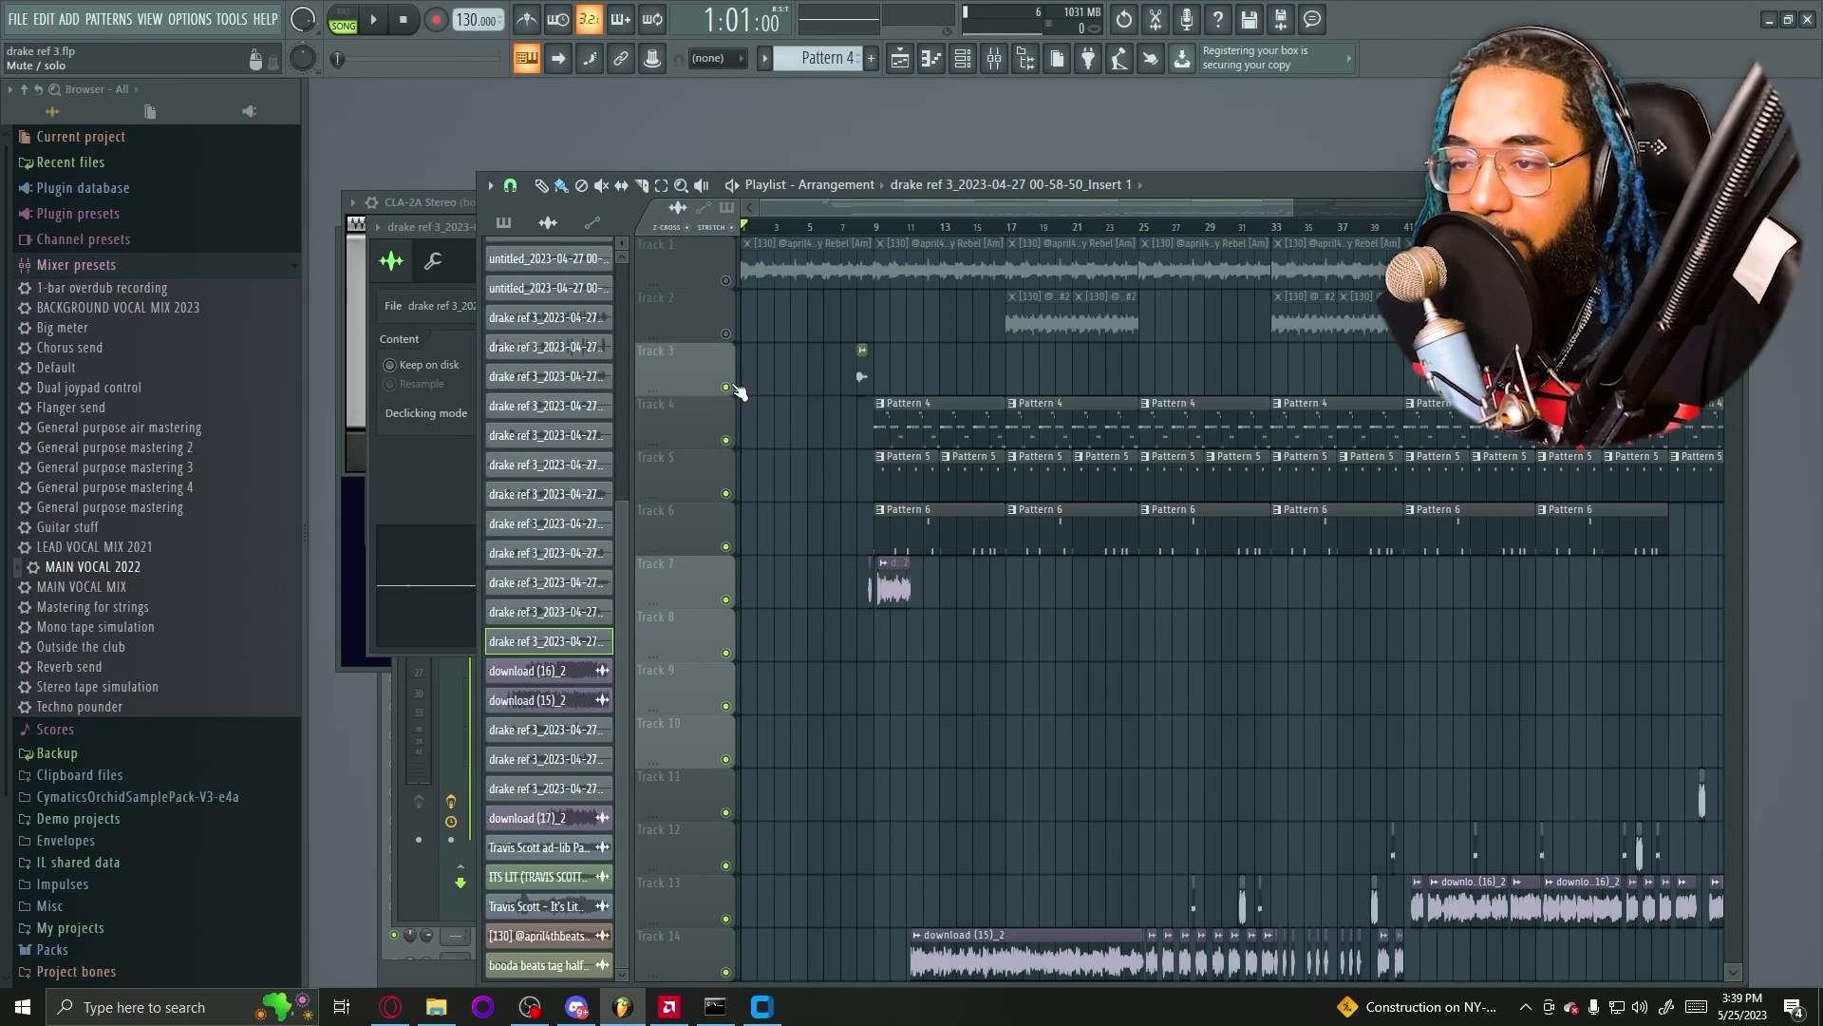
pyautogui.click(726, 335)
pyautogui.click(726, 281)
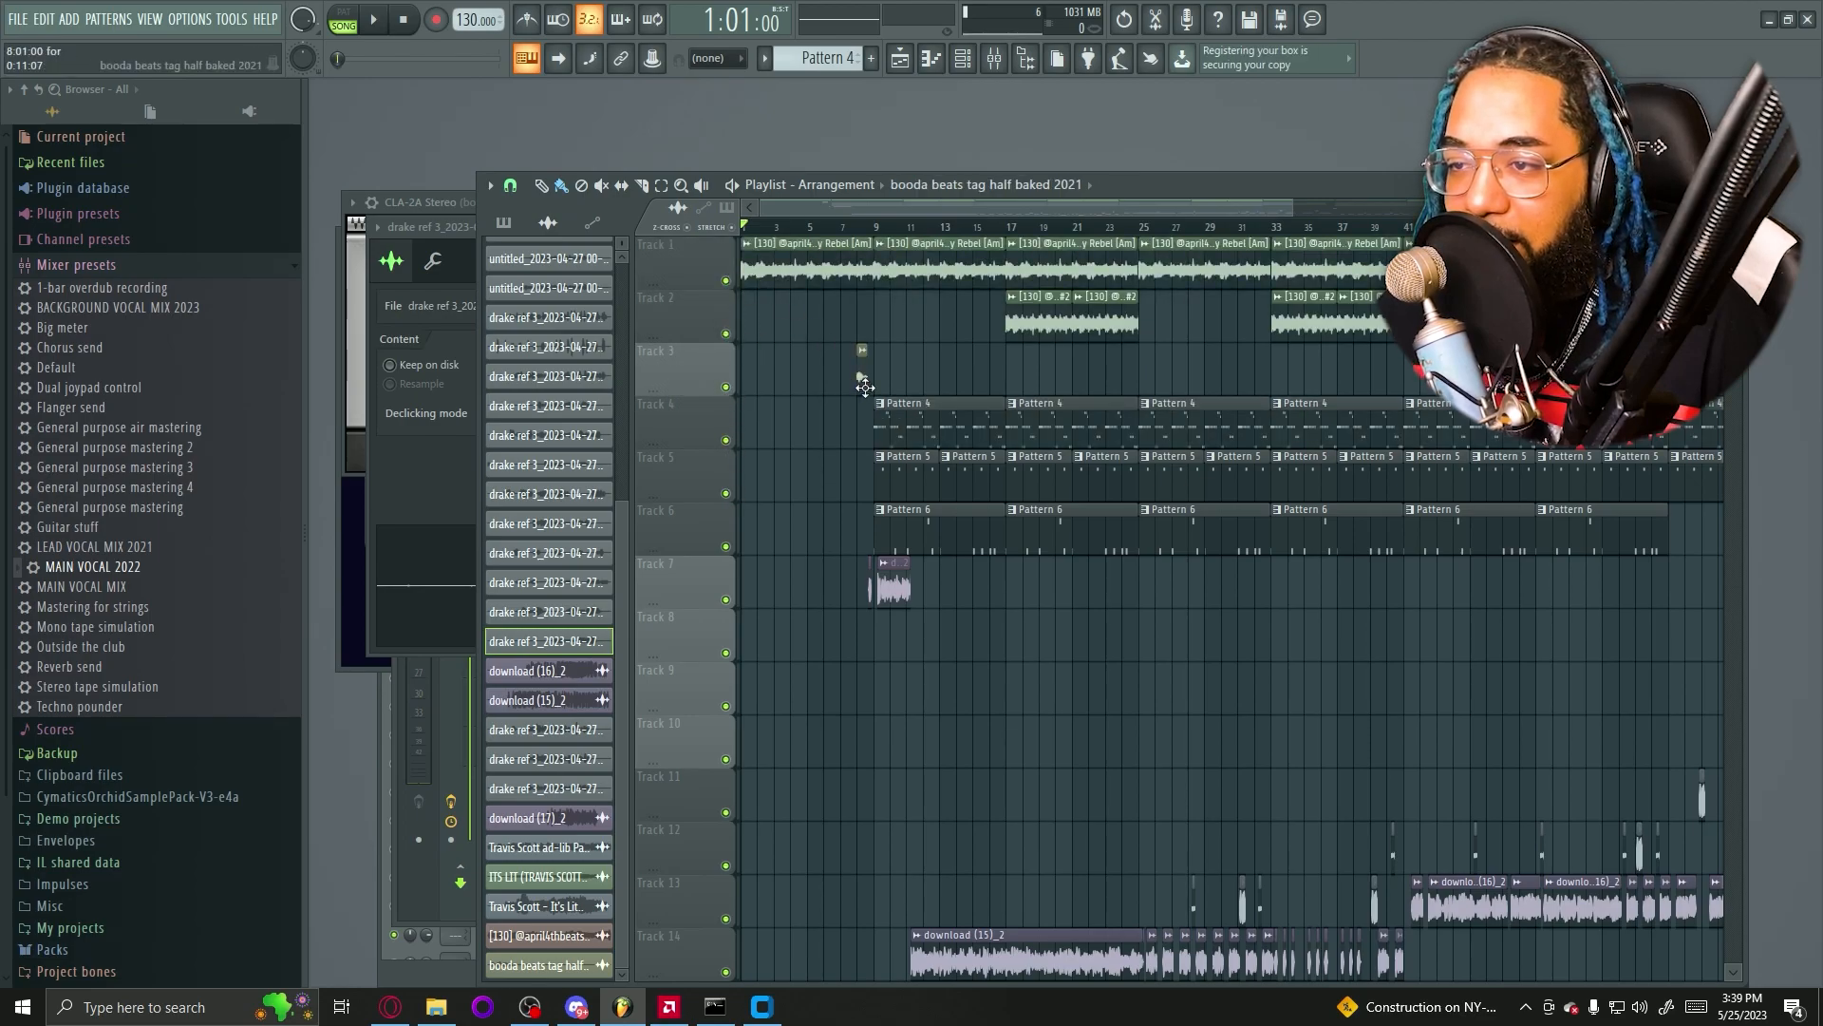
# Preview the booda beats tag half baked 2021 clip on Track 3 and close its sample settings
pyautogui.doubleClick(864, 386)
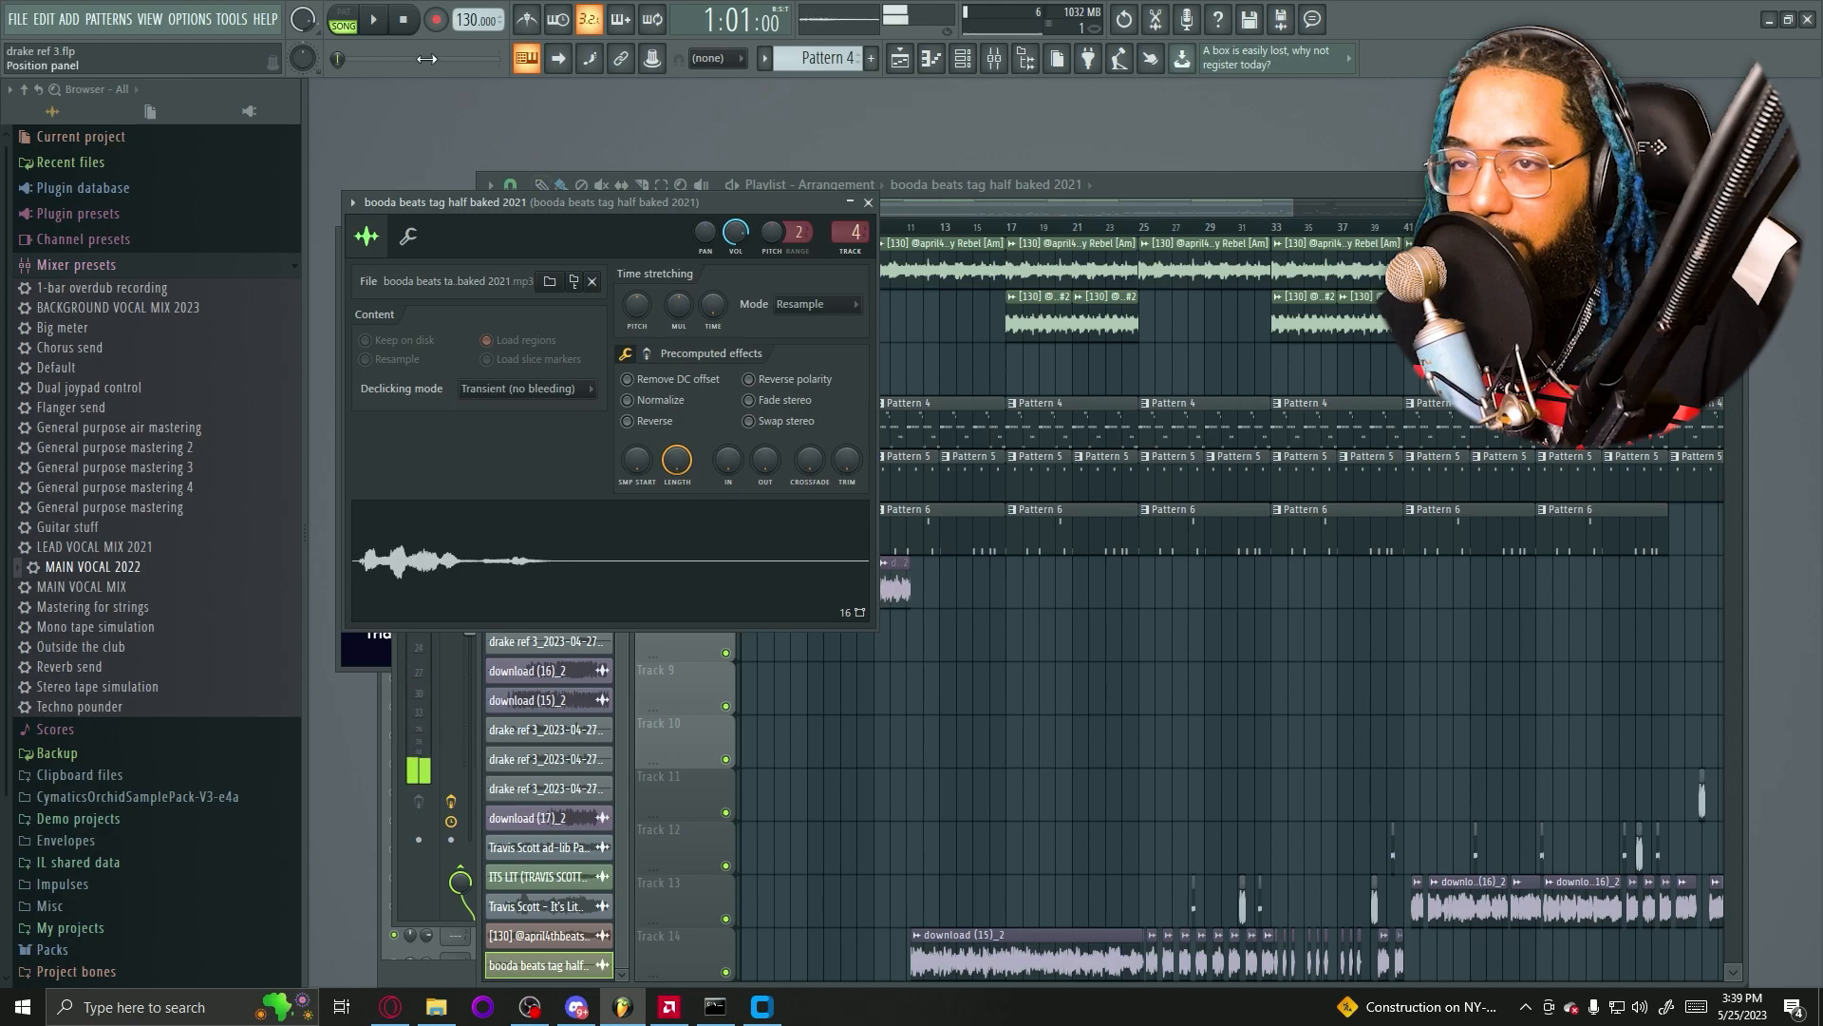
pyautogui.click(868, 202)
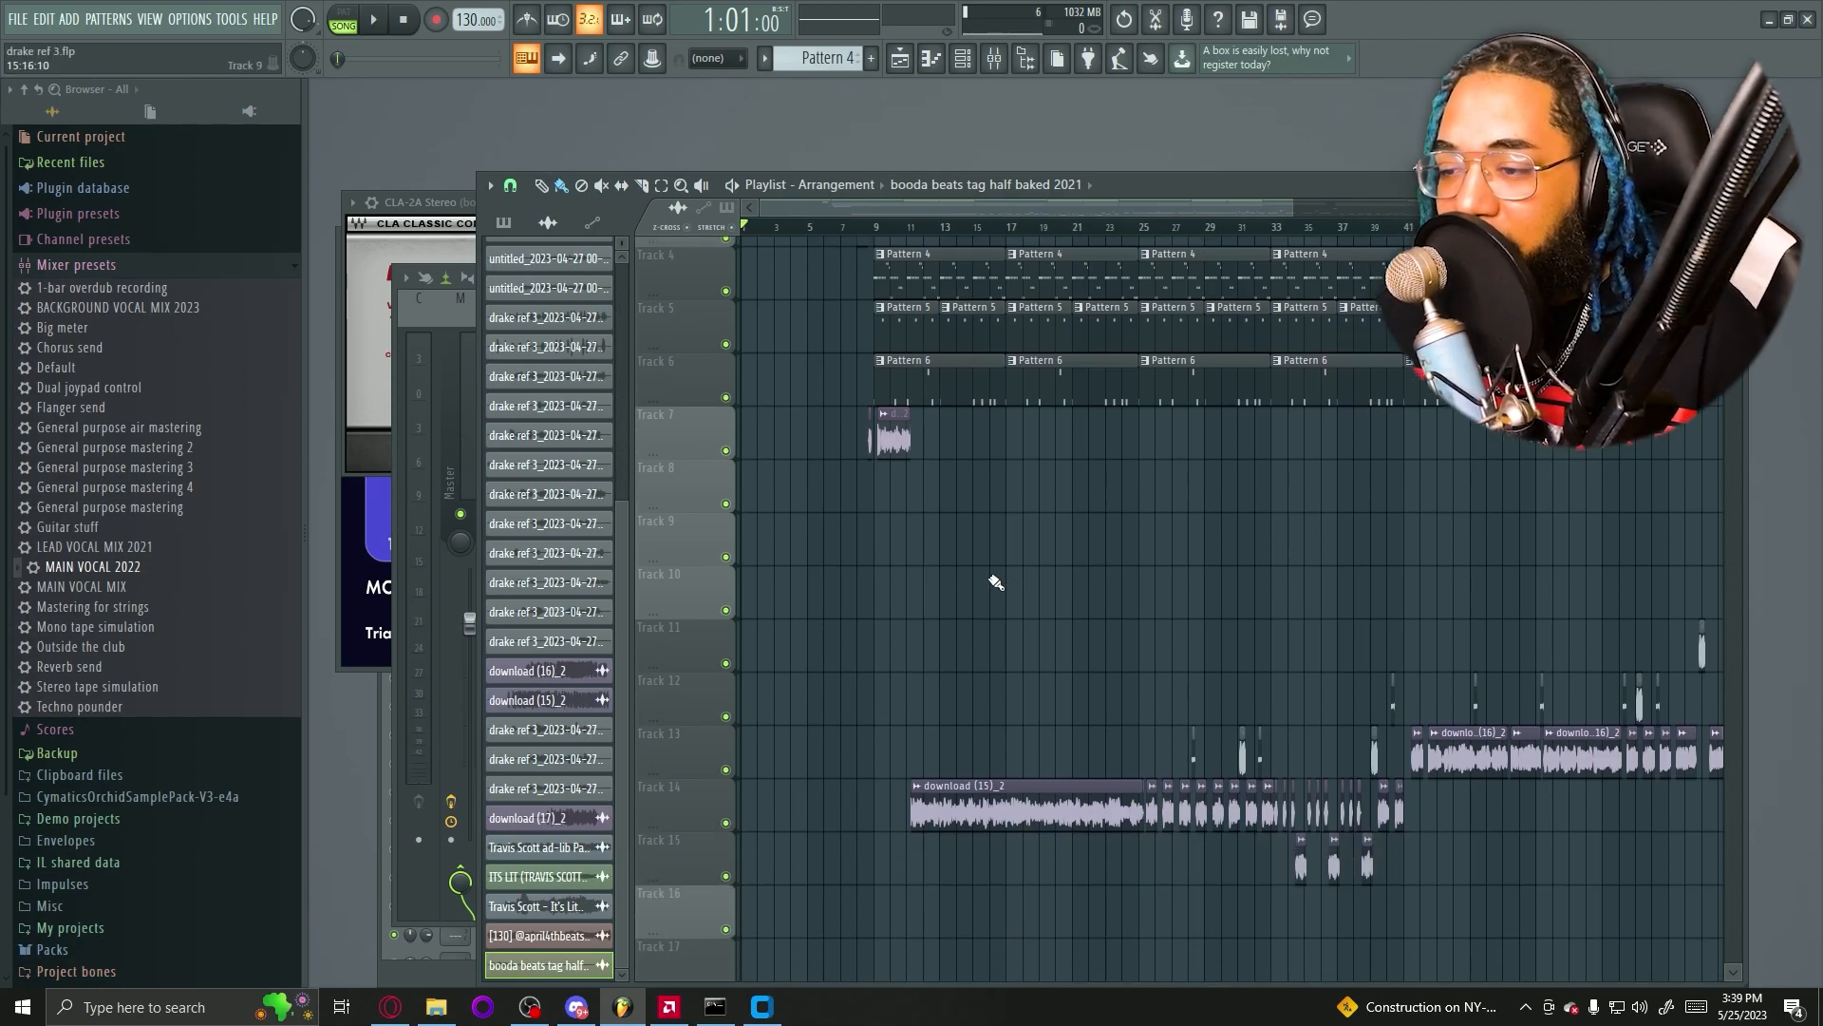
# Open the mixer's Master track and review its L2 Stereo and X-Noise Stereo plugins
pyautogui.click(993, 58)
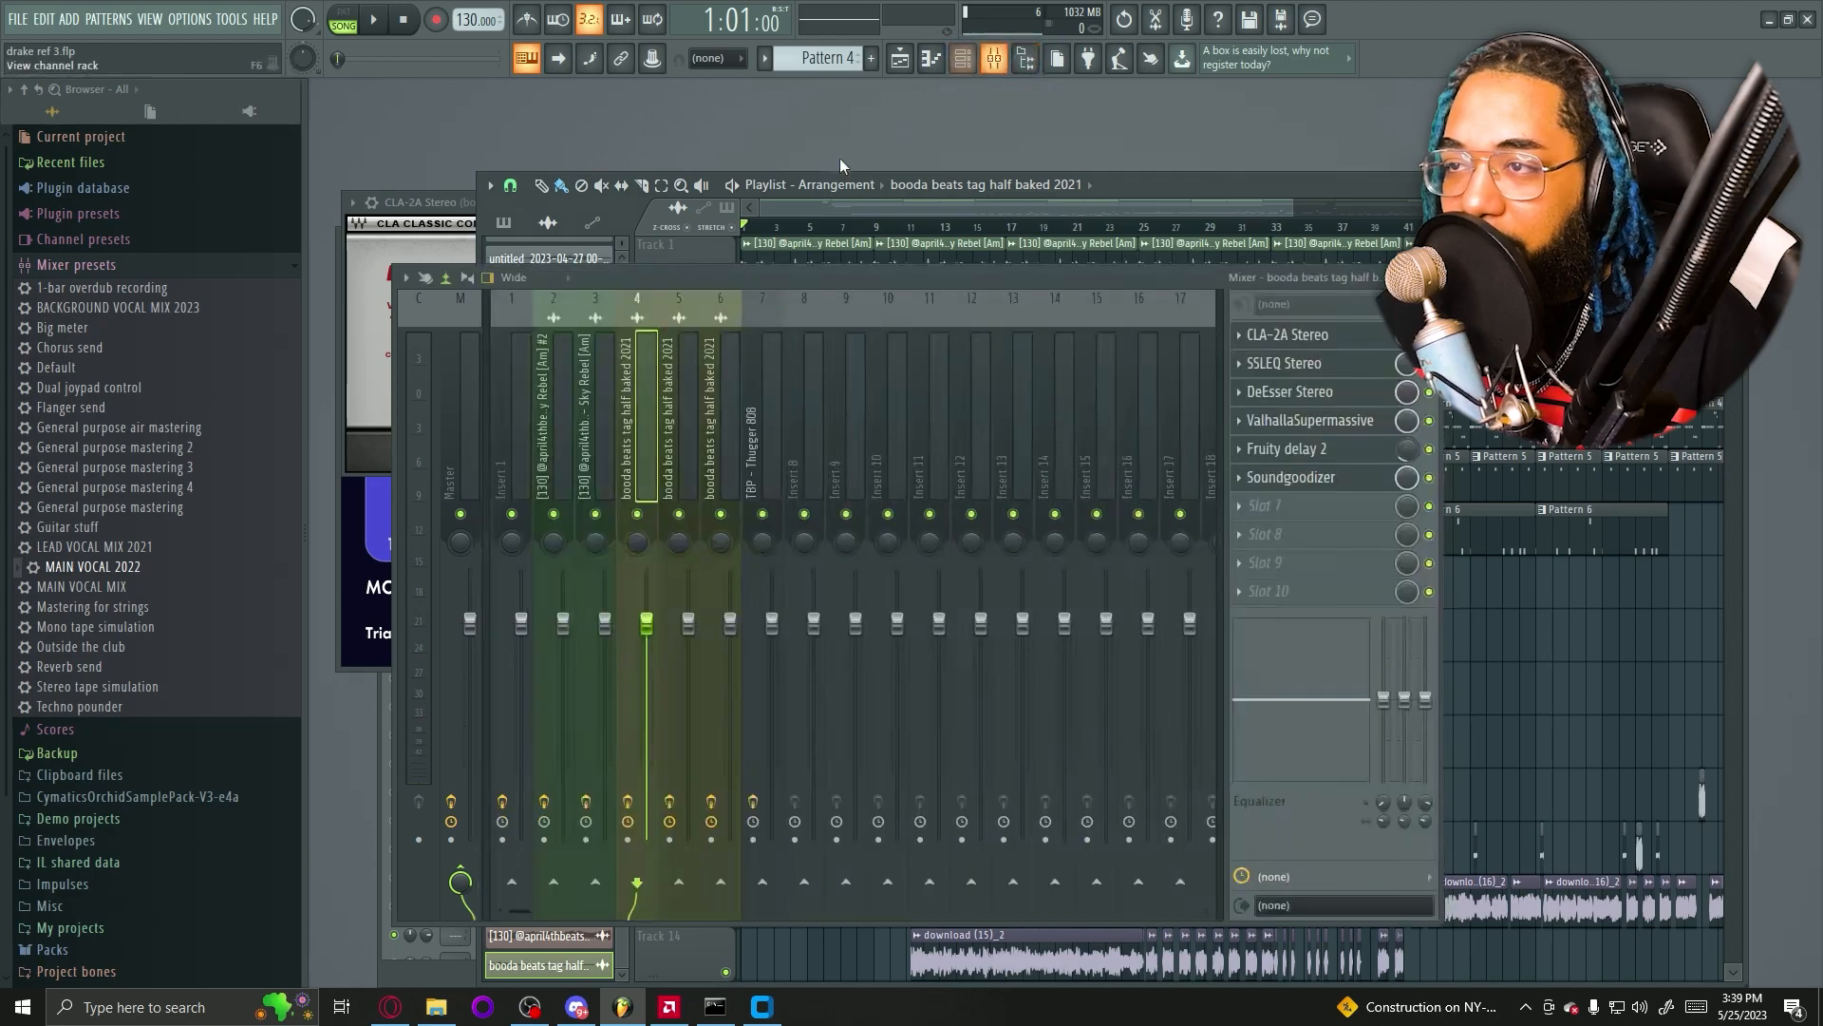
pyautogui.click(466, 313)
pyautogui.click(1353, 373)
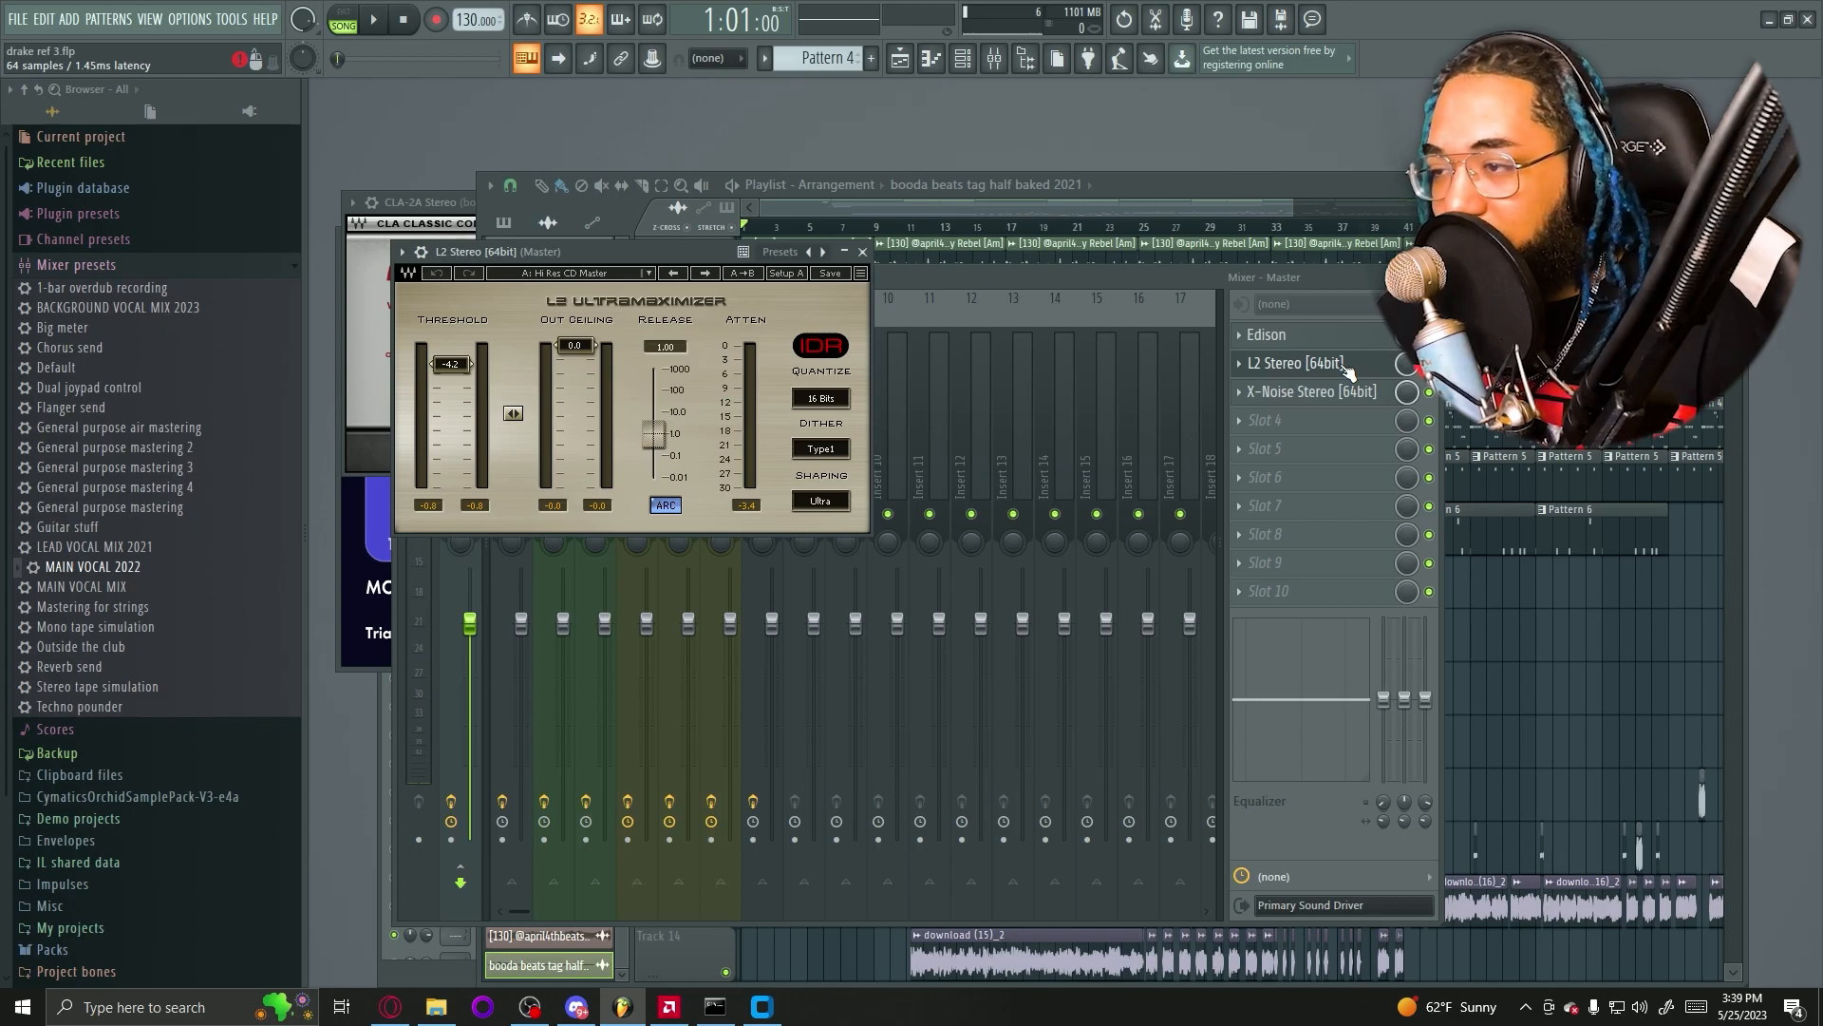
pyautogui.click(1322, 400)
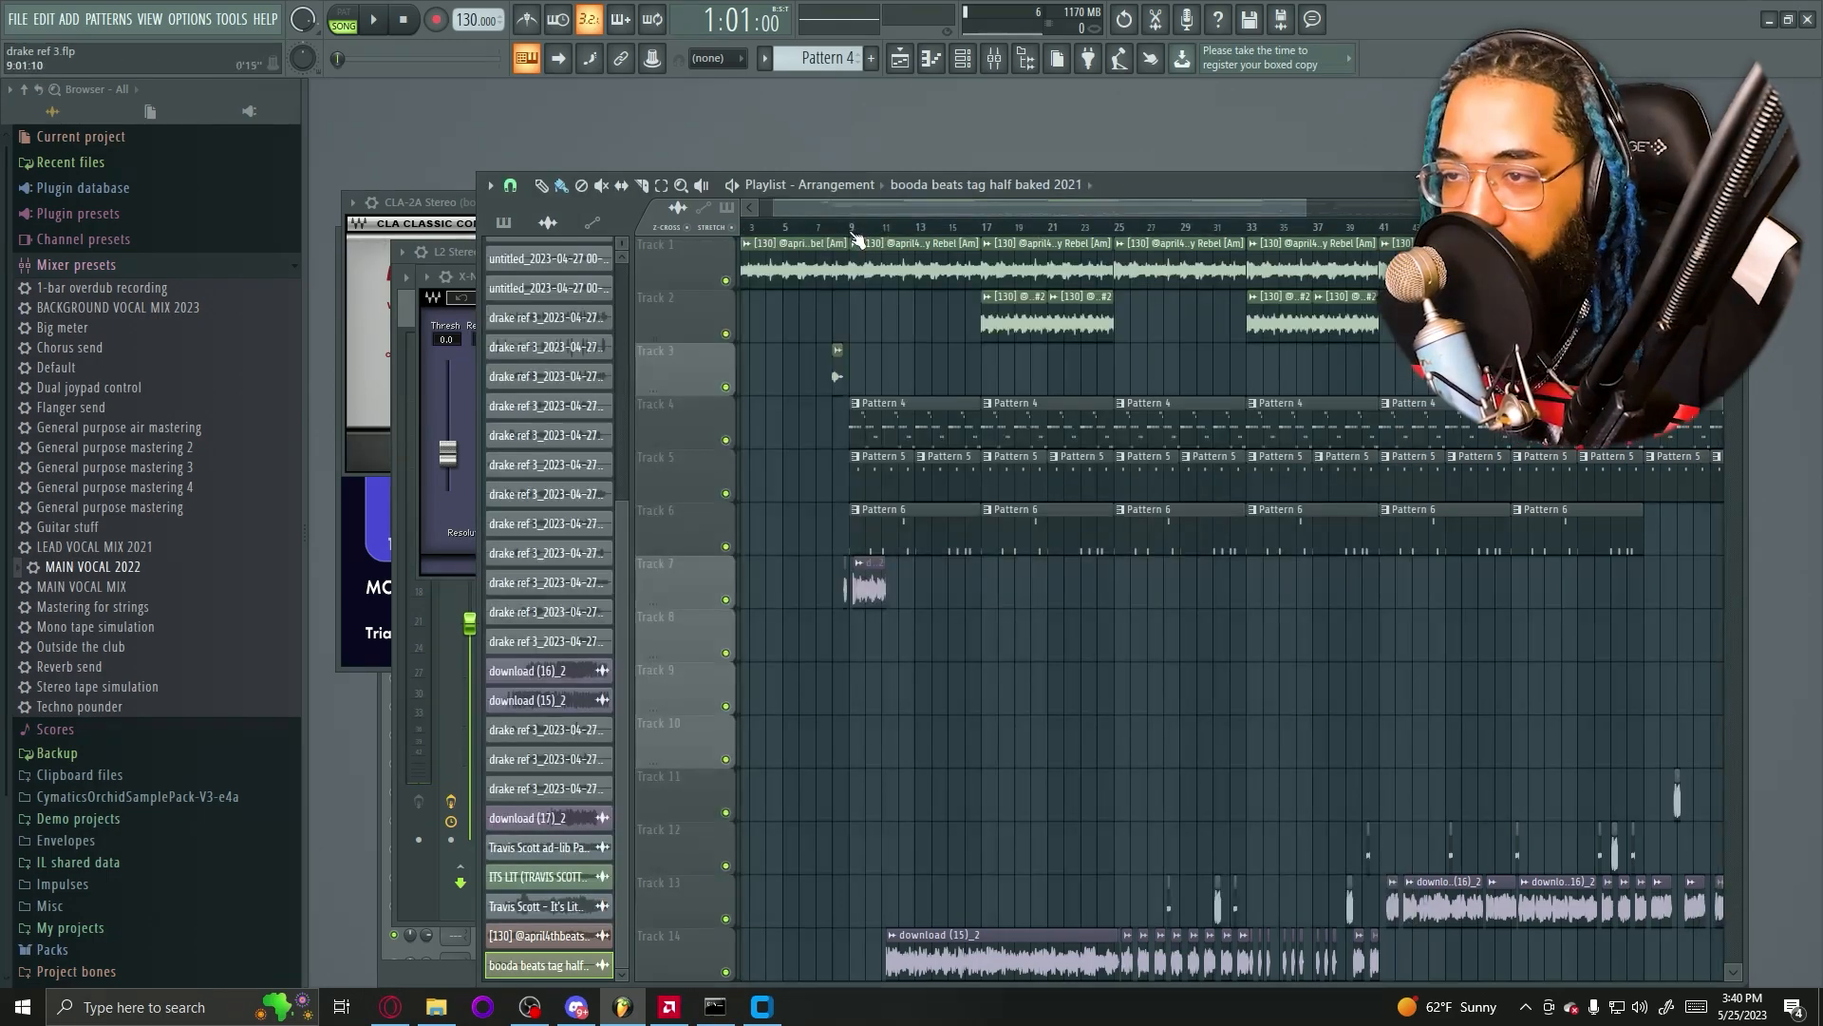
# Play the full song with beat and vocals from bar 5
pyautogui.click(852, 229)
pyautogui.click(404, 19)
pyautogui.click(785, 229)
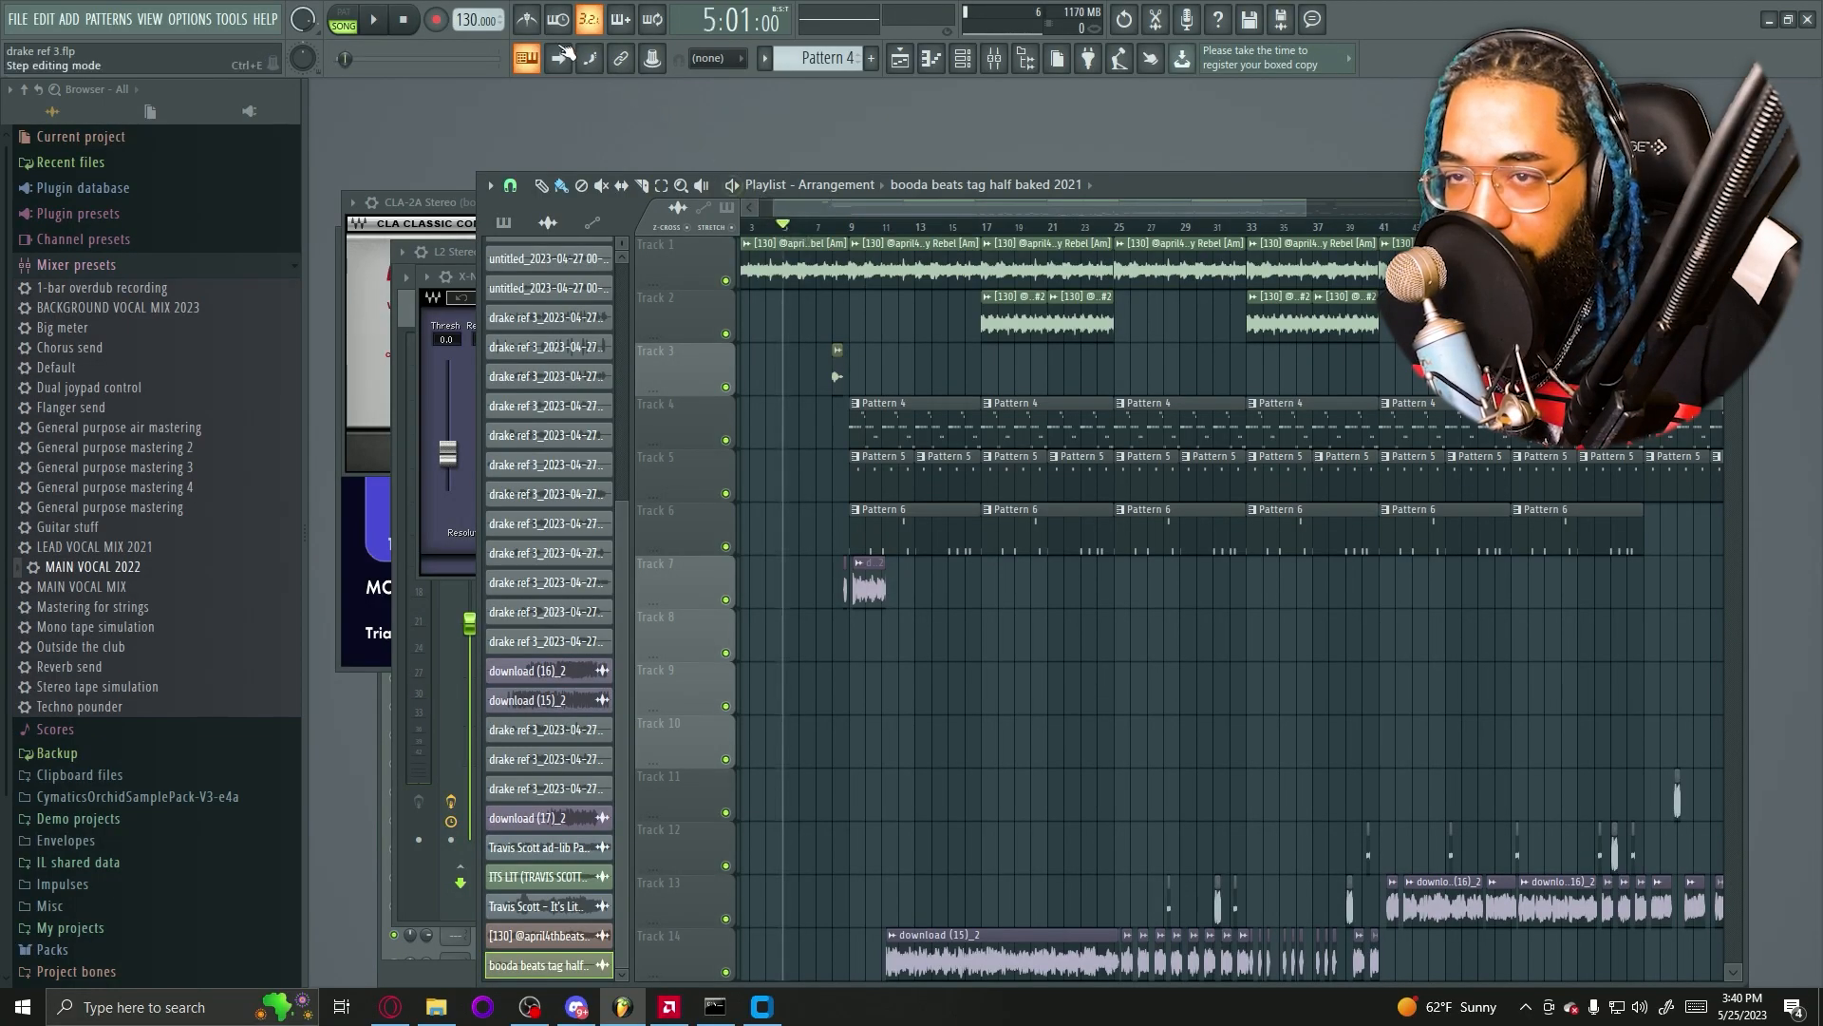
pyautogui.click(376, 31)
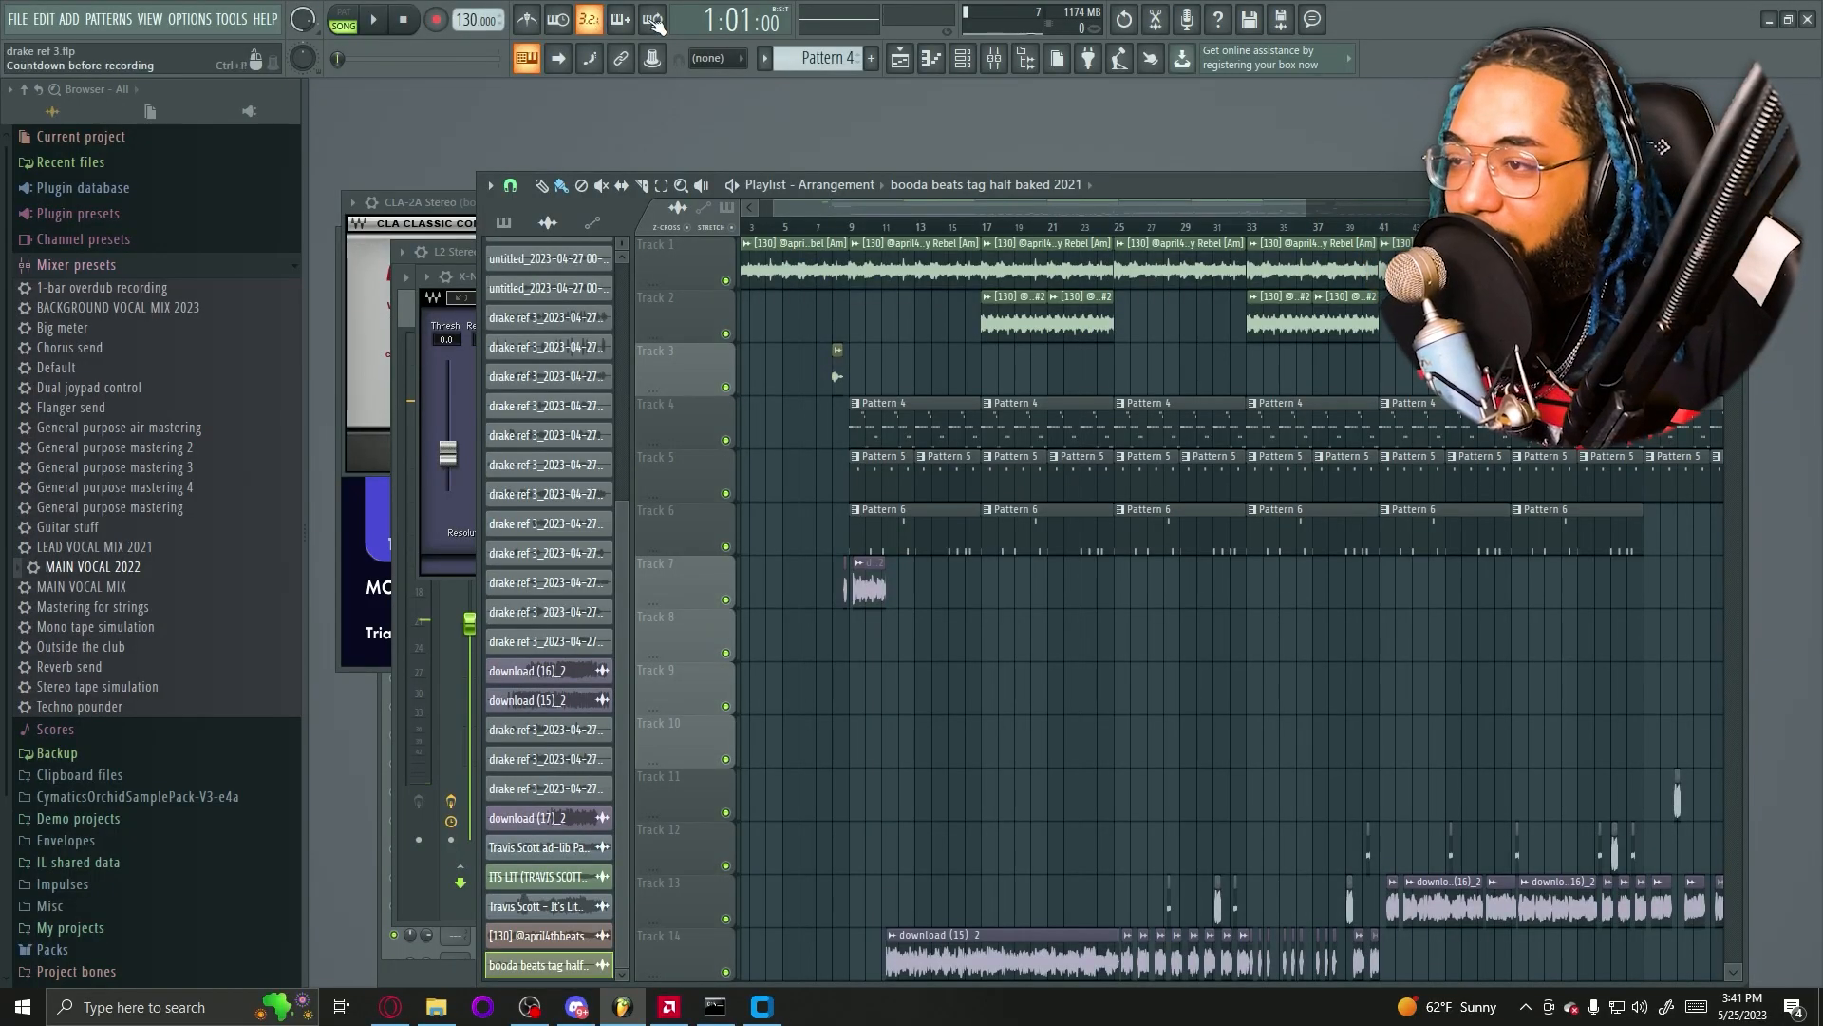
# Move the playlist window higher and bring the arrangement from about bar 37 onward into view
pyautogui.moveTo(1293, 180); pyautogui.dragTo(1254, 121)
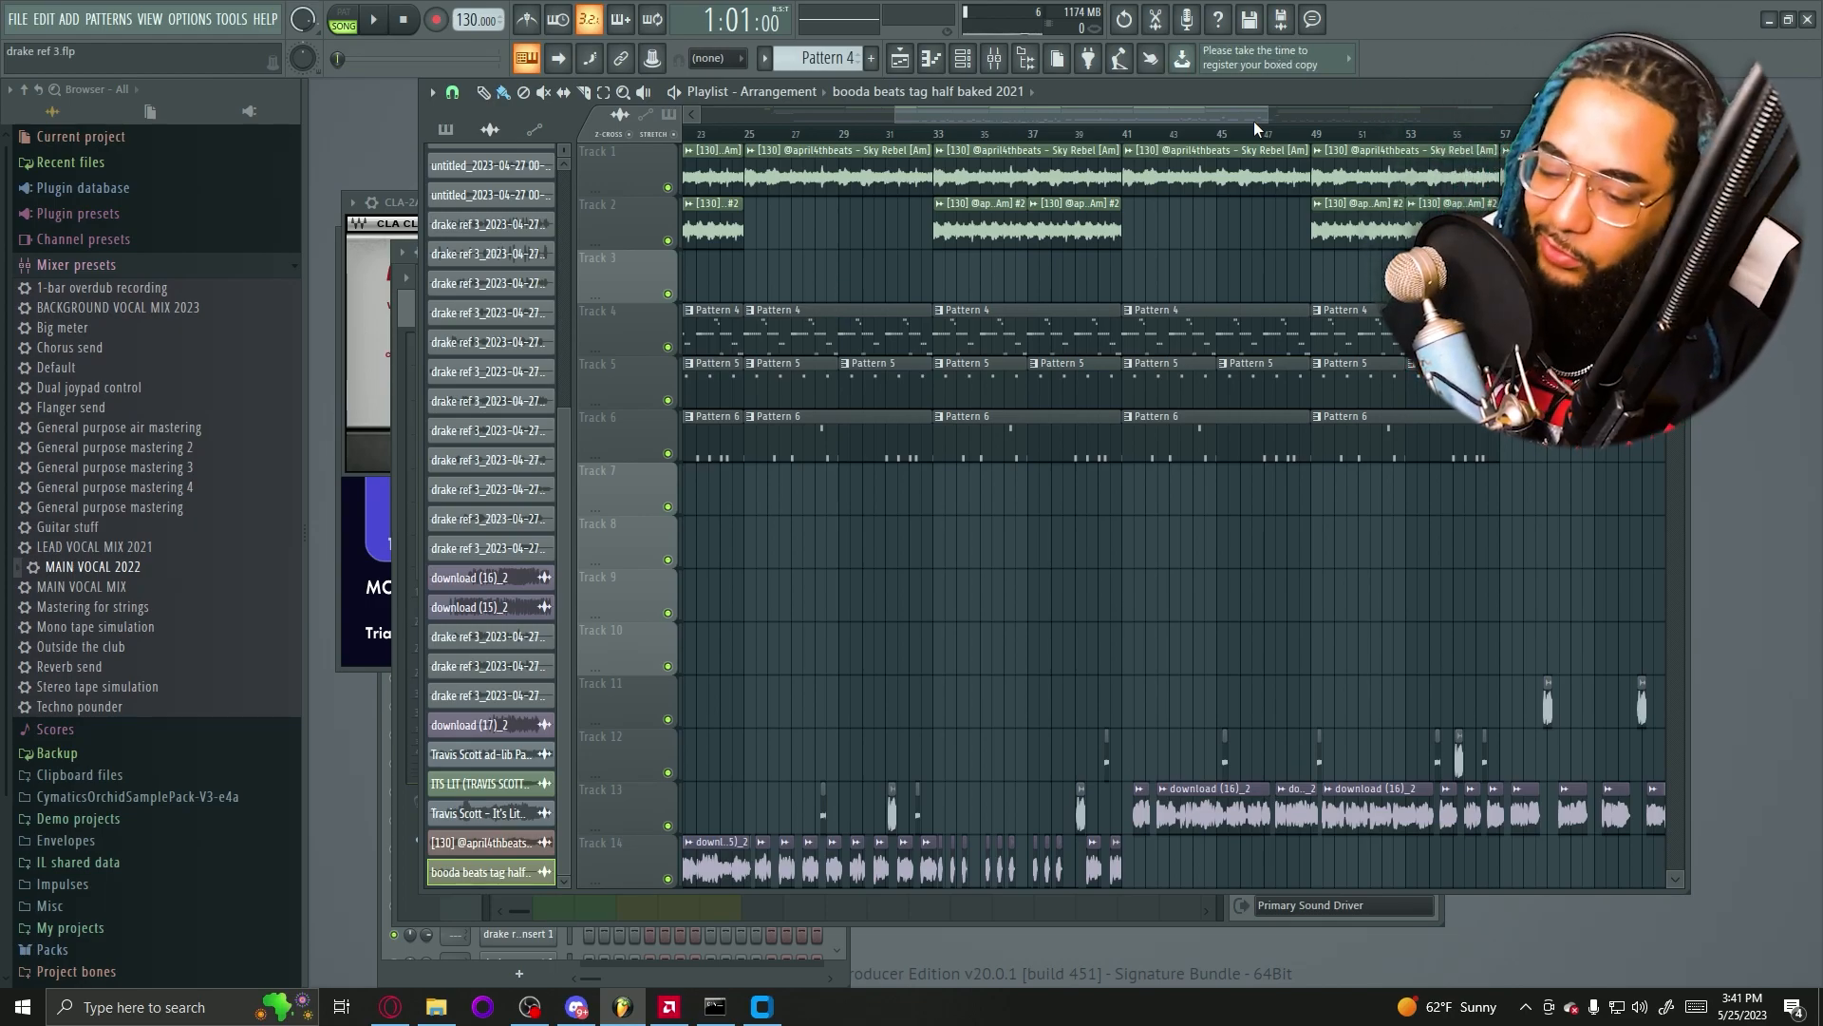
pyautogui.moveTo(1254, 122); pyautogui.dragTo(1385, 122)
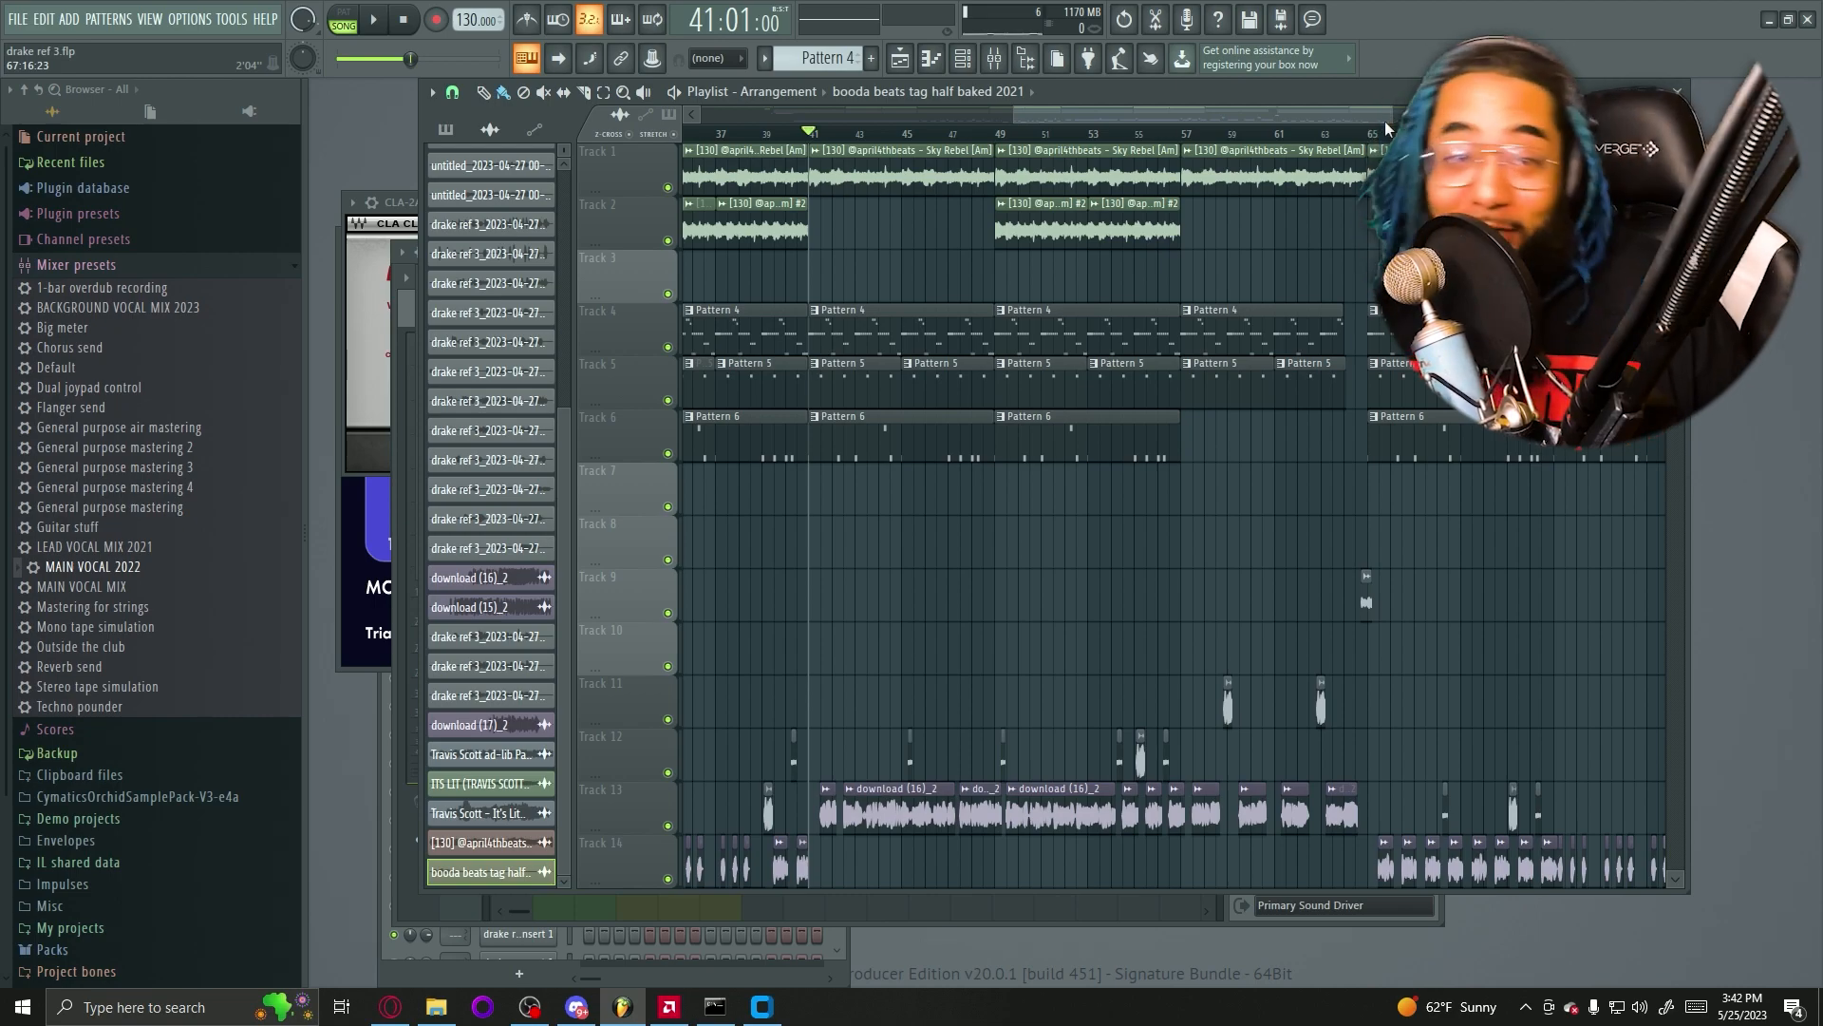